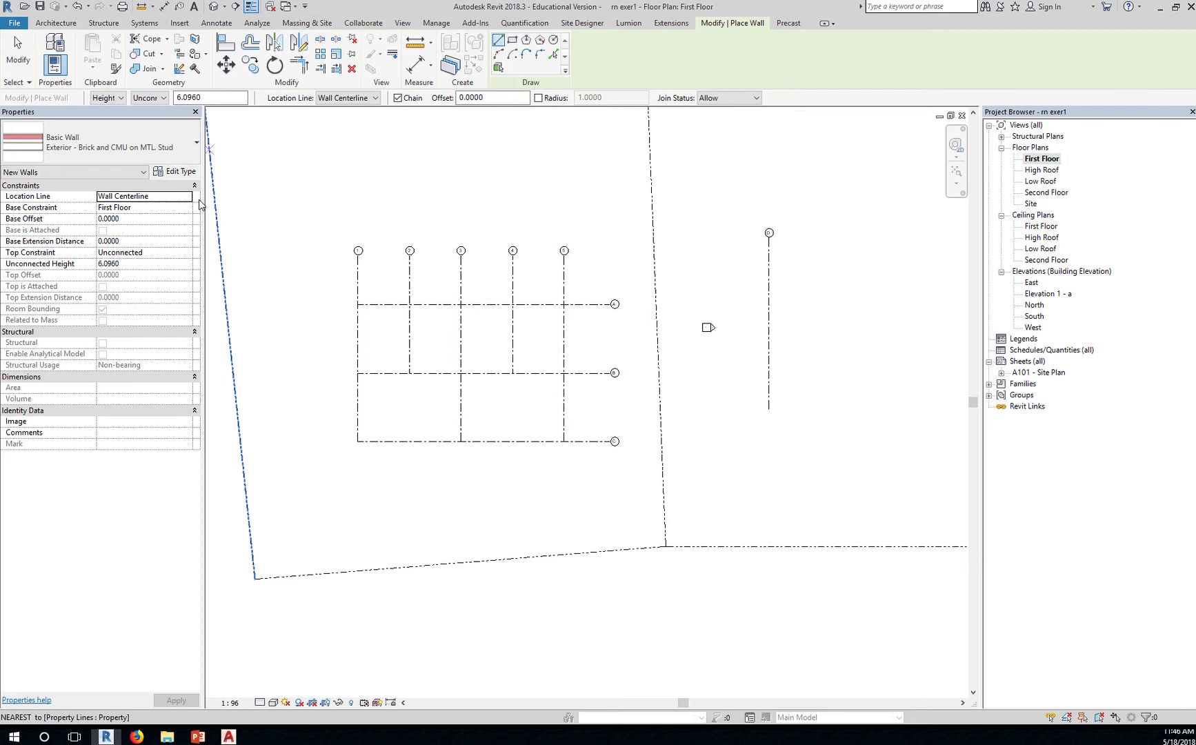
# Step: Open the layer structure of the Exterior - Brick and CMU on MTL. Stud wall type and compare its floor plan and section previews
pyautogui.click(178, 172)
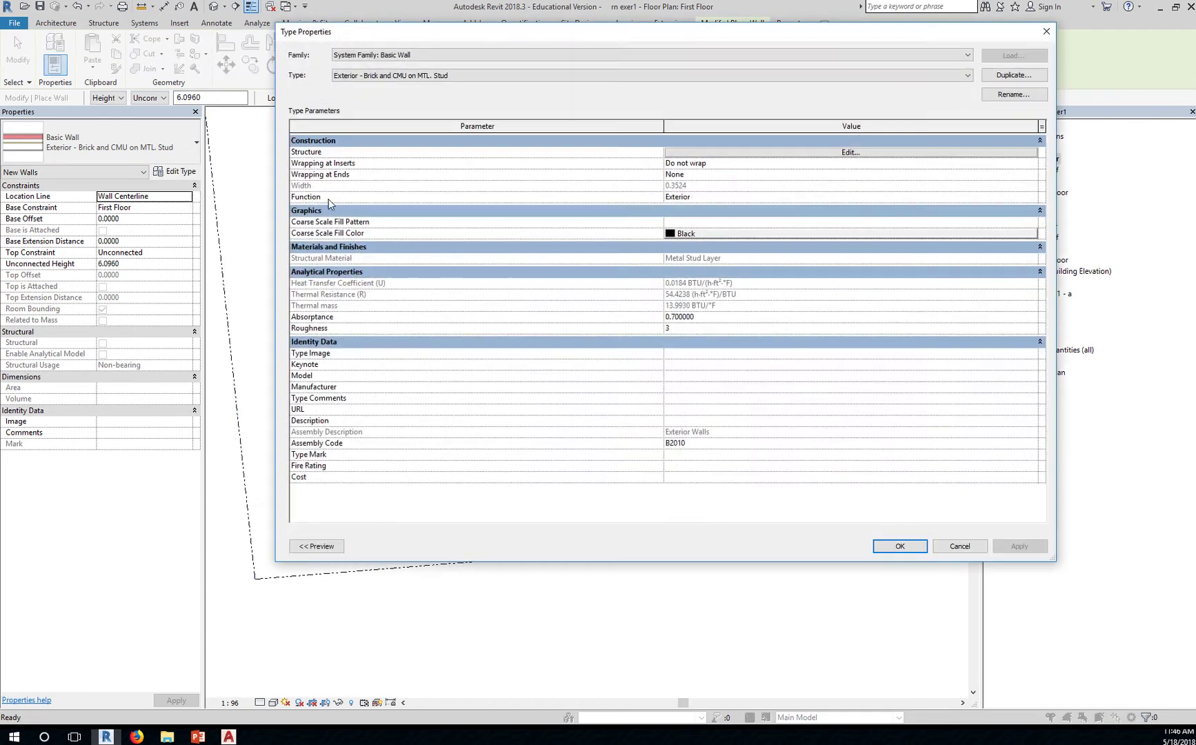
pyautogui.click(879, 152)
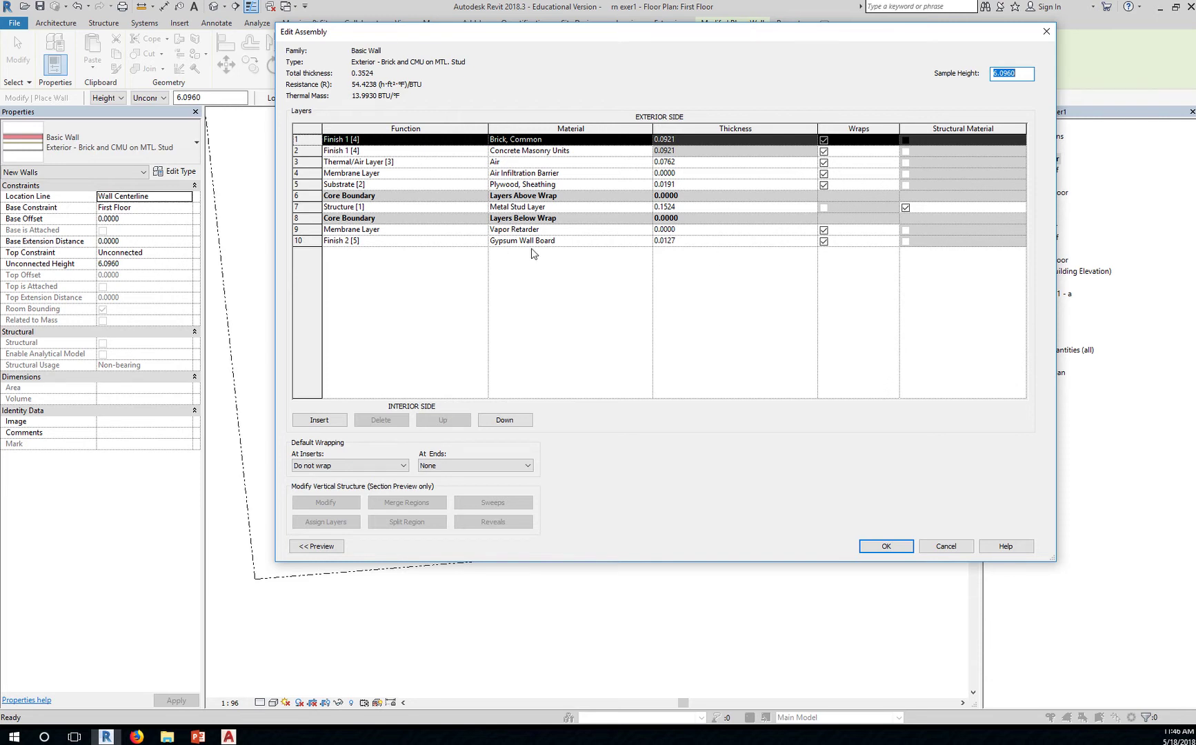
pyautogui.click(321, 552)
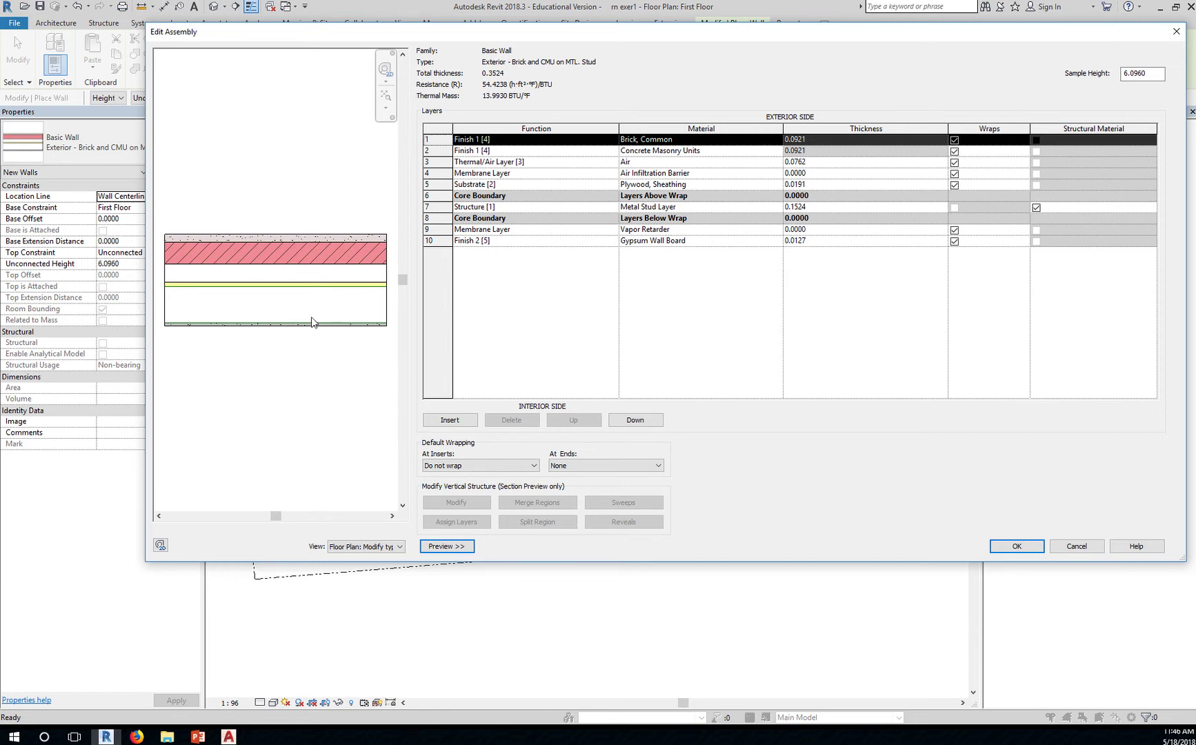
pyautogui.click(399, 546)
pyautogui.click(387, 562)
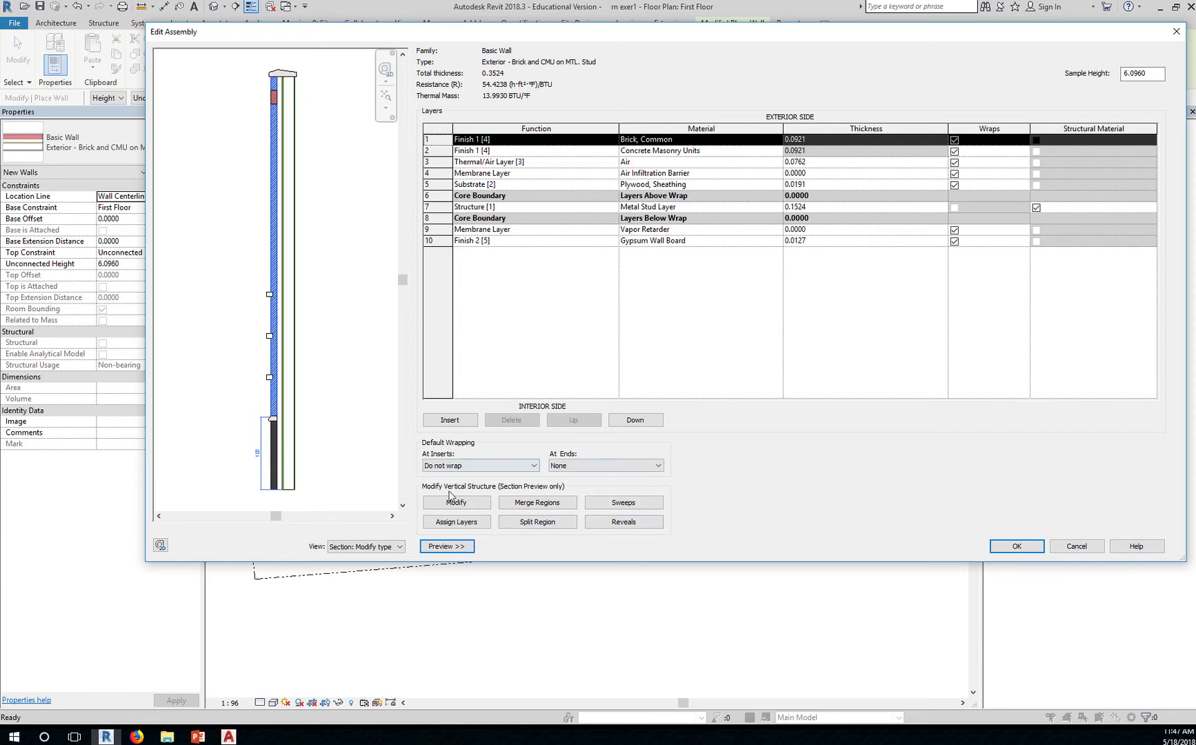
pyautogui.click(398, 547)
pyautogui.click(369, 558)
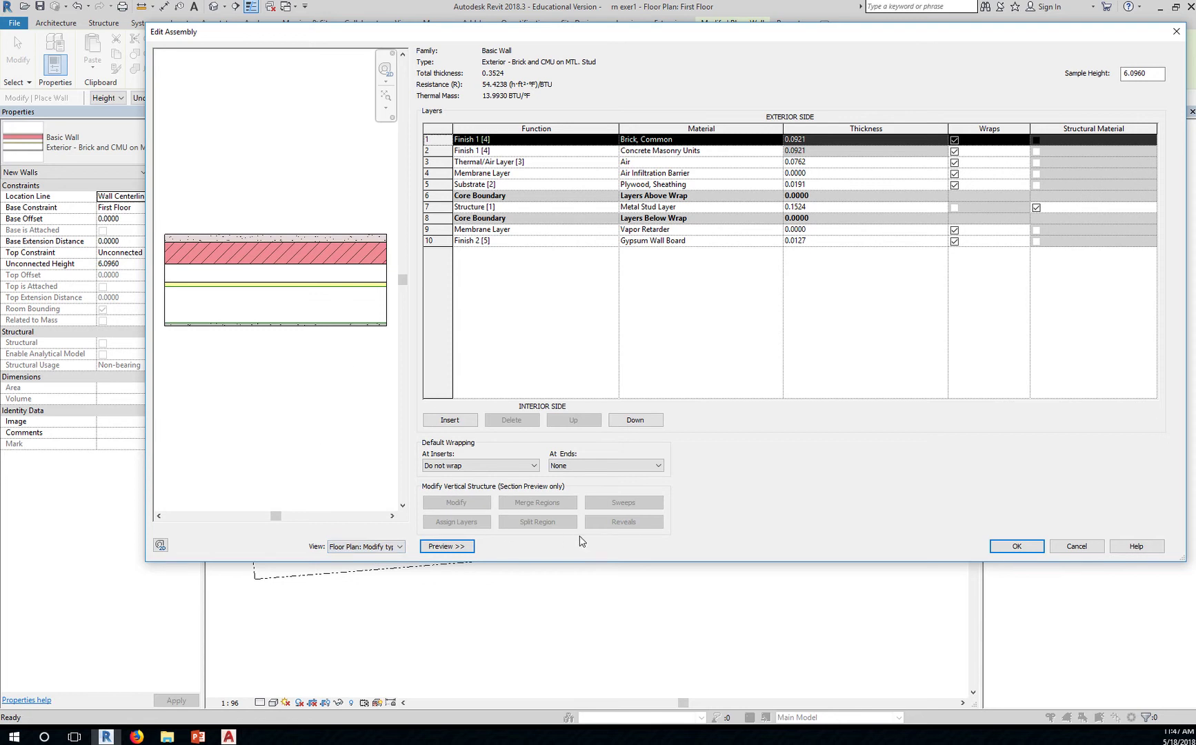
pyautogui.click(400, 546)
pyautogui.click(392, 566)
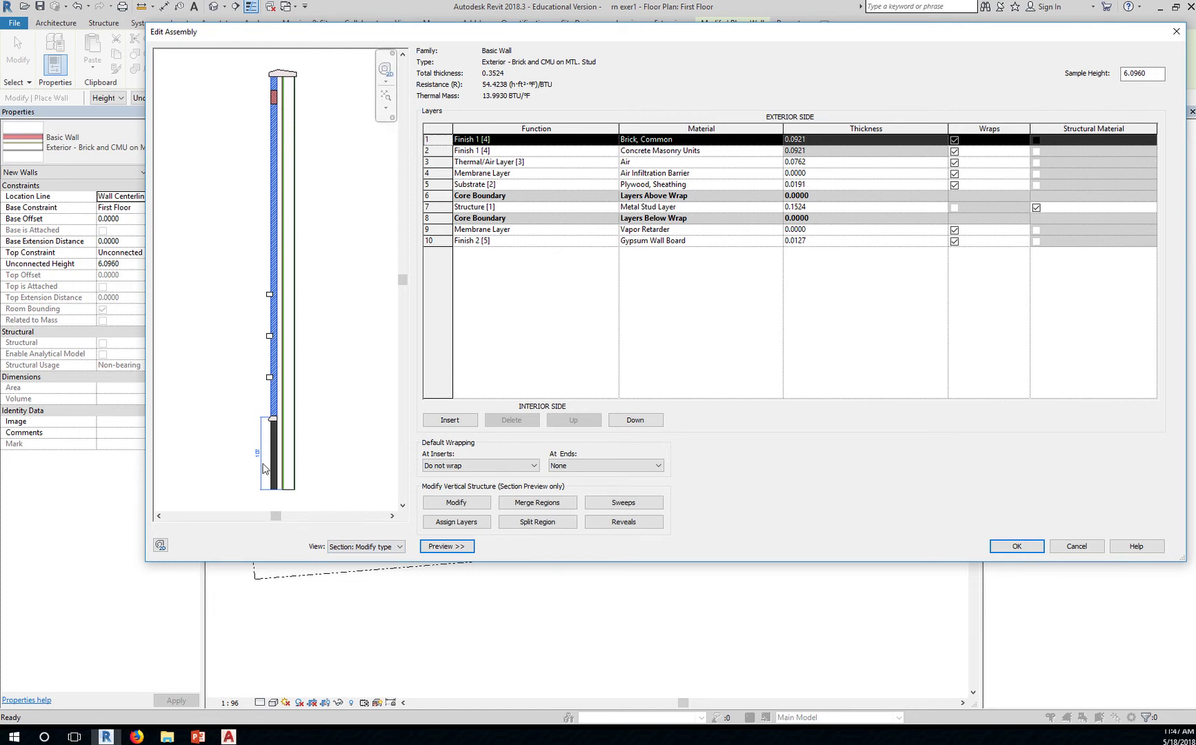
# Step: Examine the wall type's section preview from the base to the cap, and close the assembly and type properties
pyautogui.scroll(4, 276, 498)
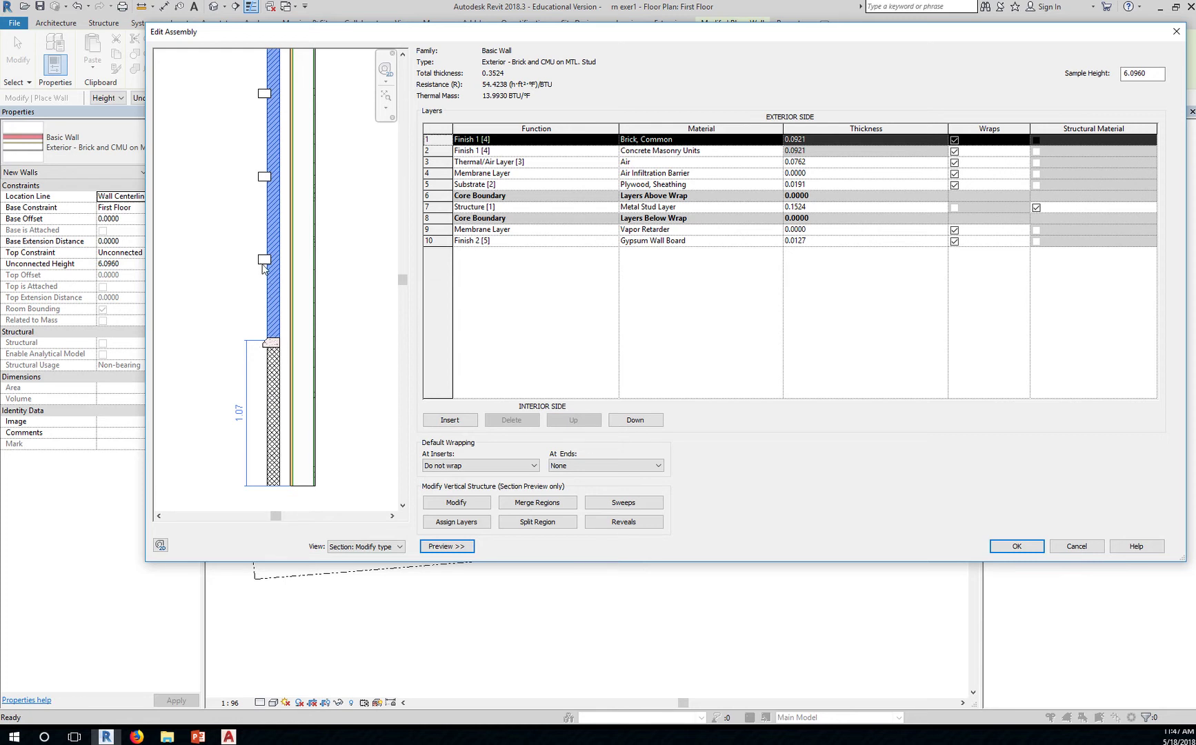
pyautogui.scroll(-5, 267, 296)
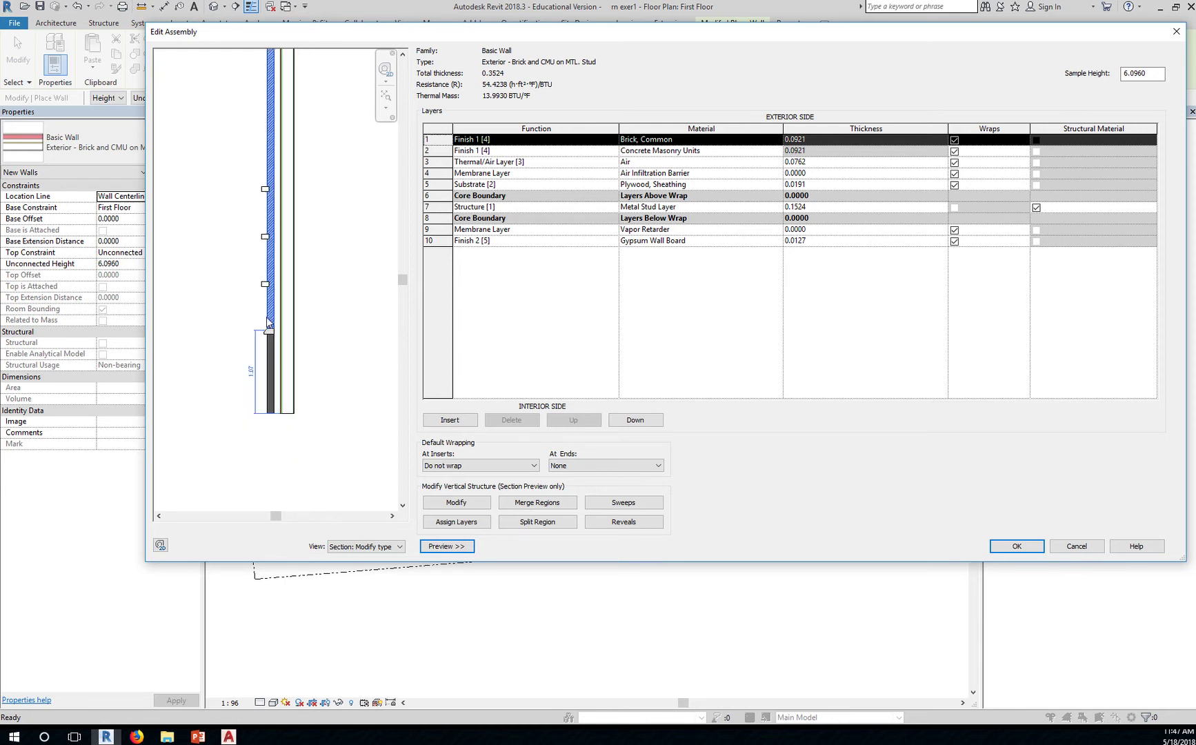
pyautogui.scroll(5, 289, 142)
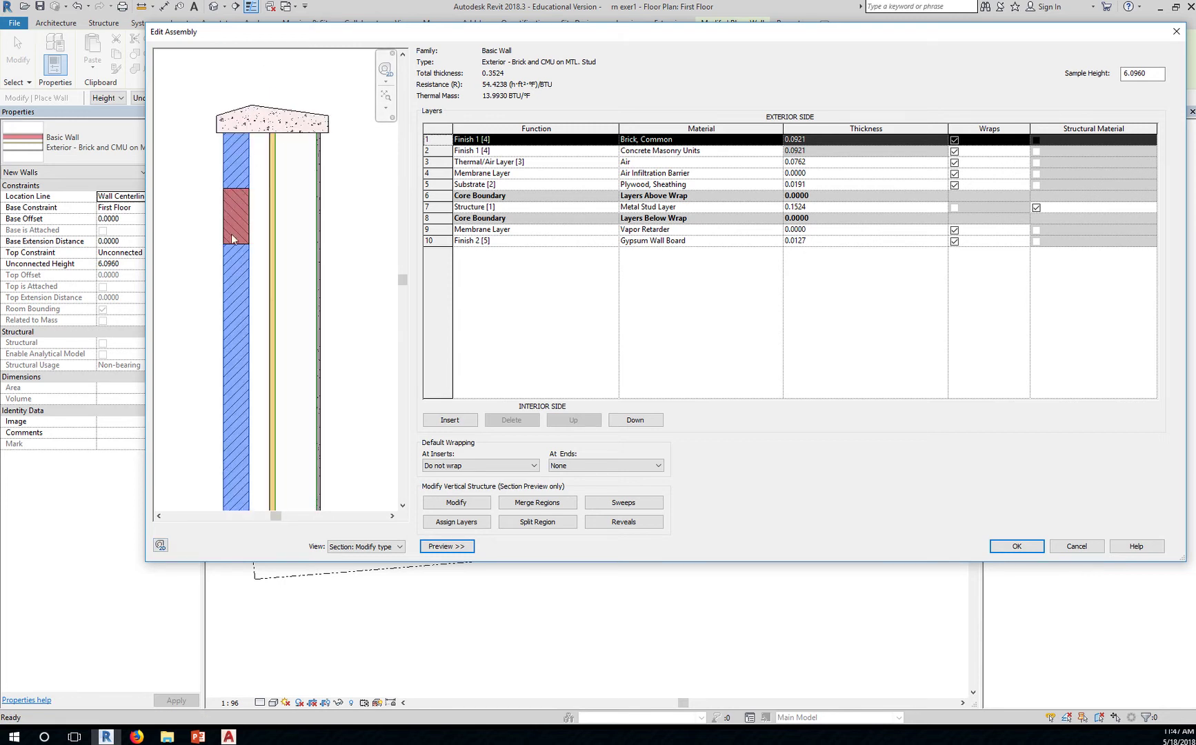
pyautogui.scroll(-4, 262, 325)
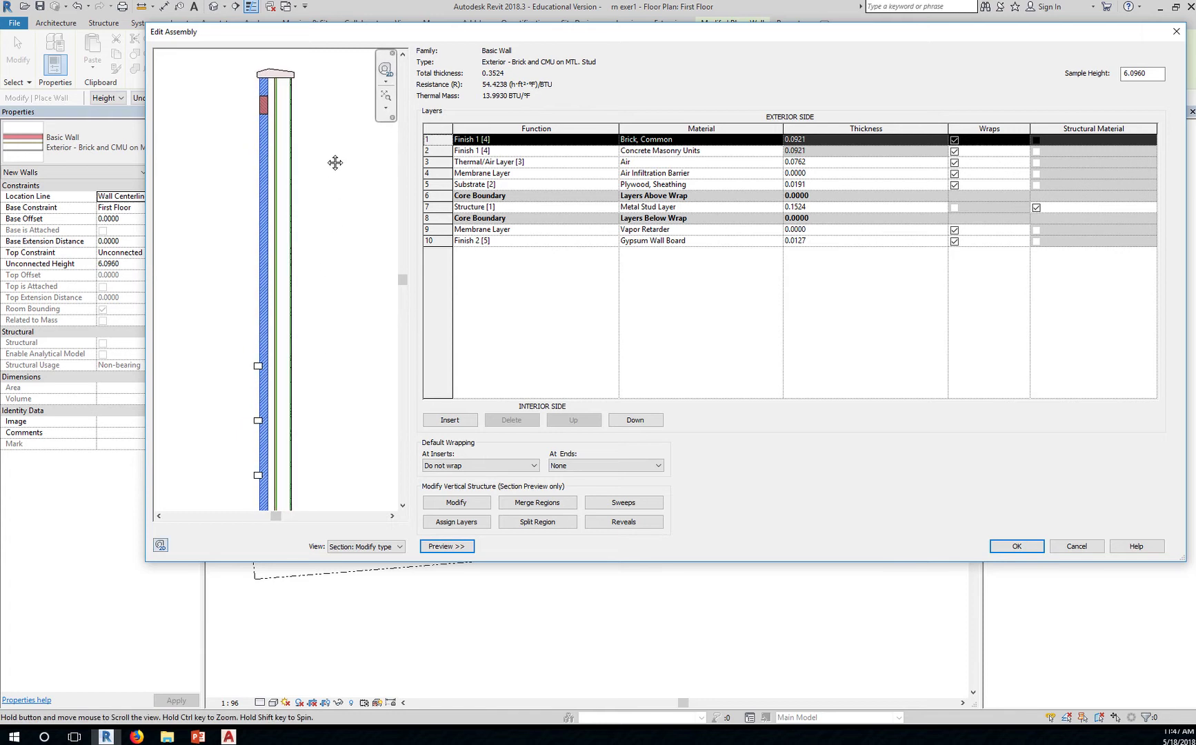
pyautogui.click(1023, 548)
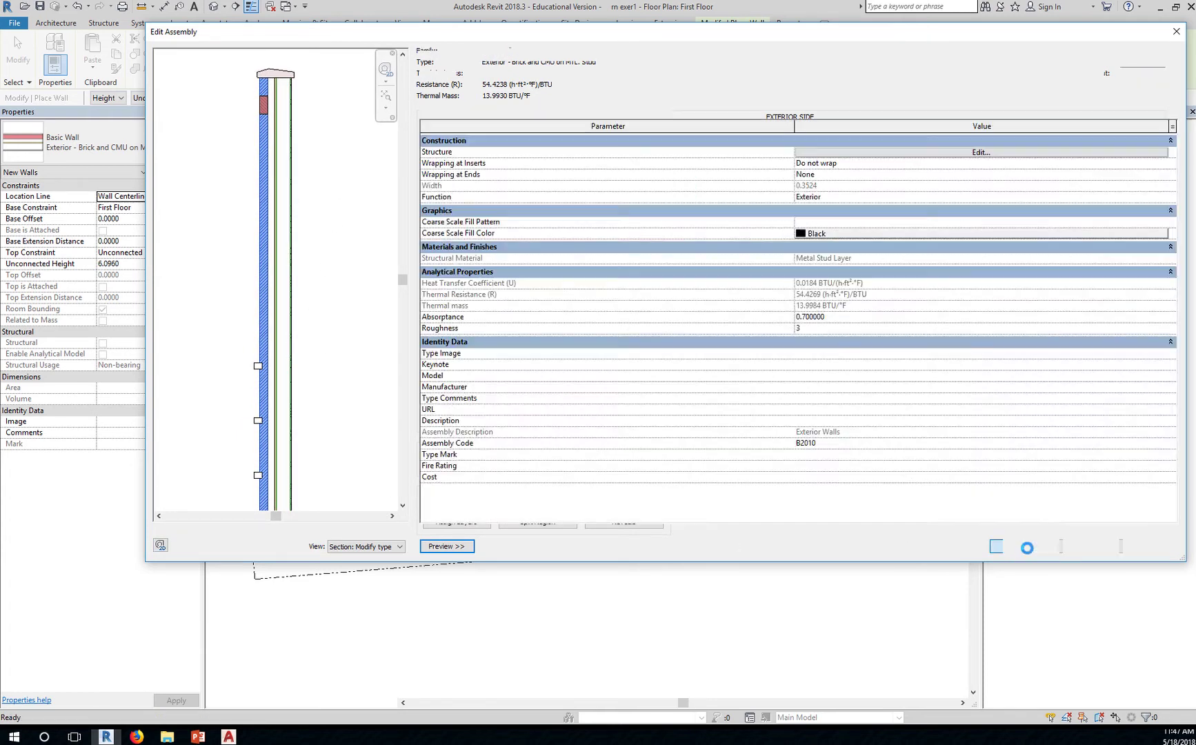
pyautogui.click(1029, 547)
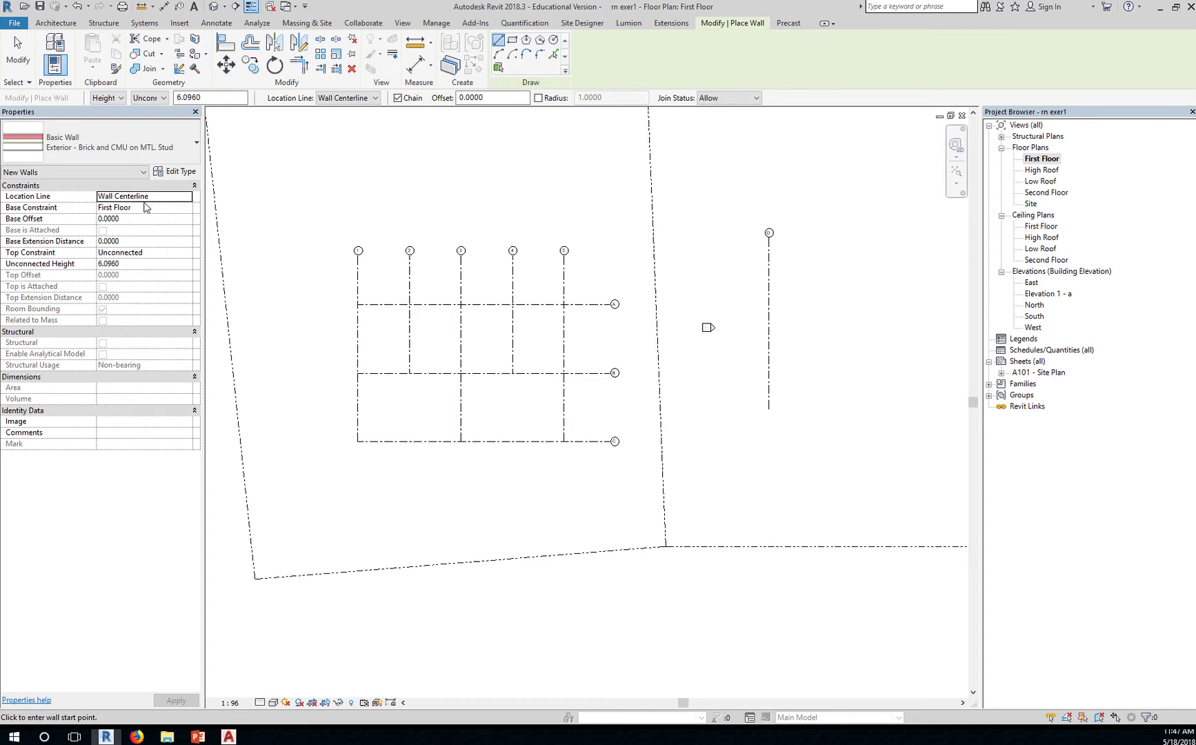
# Step: Set the new walls' location line to Finish Face: Interior
pyautogui.click(186, 200)
pyautogui.click(186, 198)
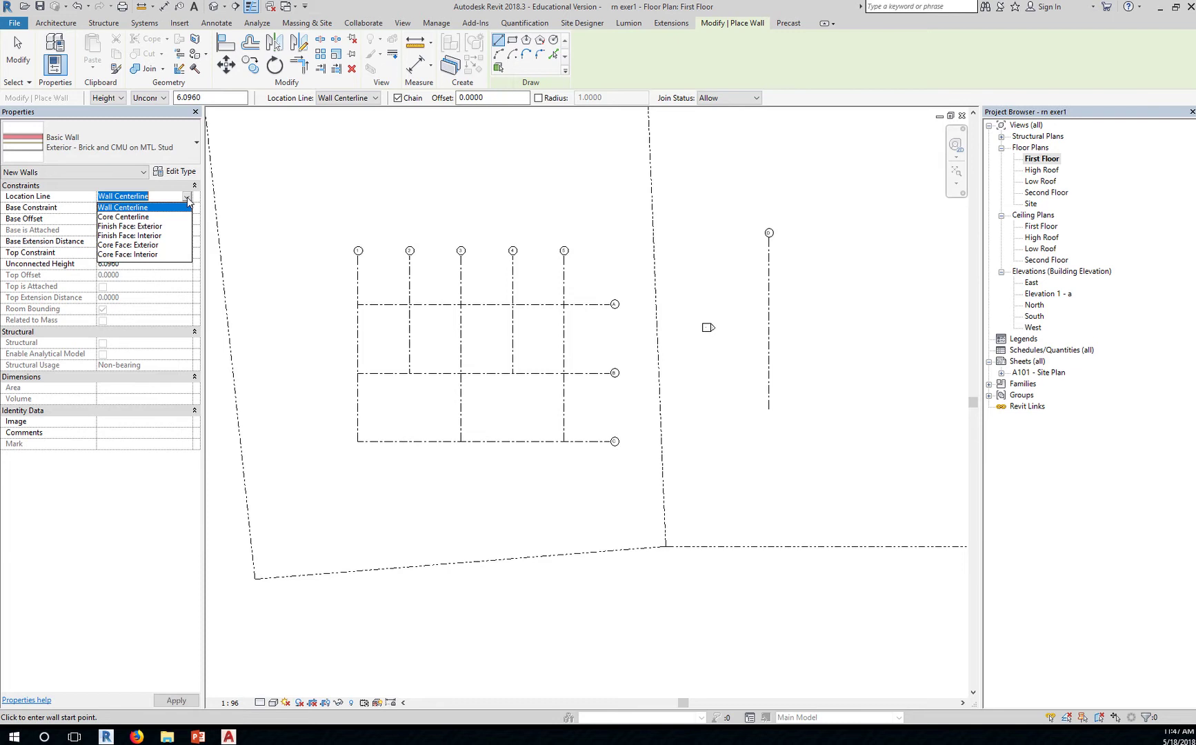
pyautogui.click(142, 236)
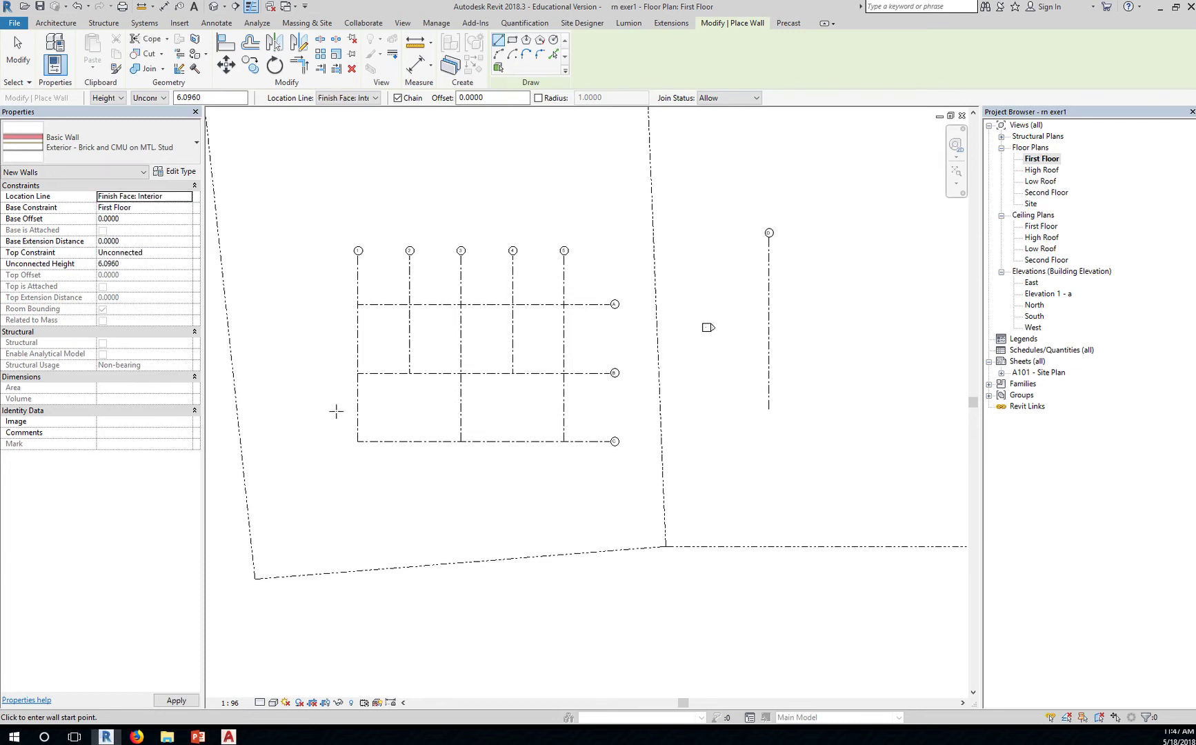
# Step: Draw the first wall along grid 1 from grid C to grid B, flipping its orientation so its thickness lies outside the grid bay
pyautogui.scroll(3, 348, 424)
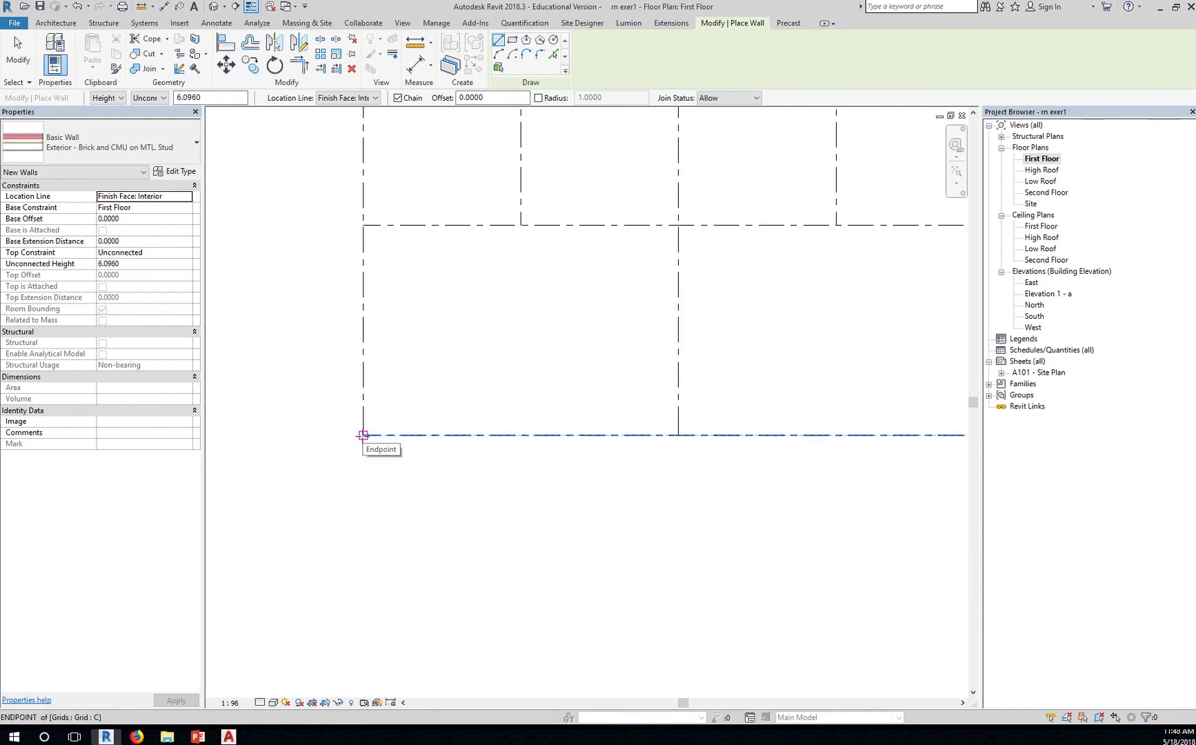
pyautogui.click(363, 436)
pyautogui.scroll(2, 363, 359)
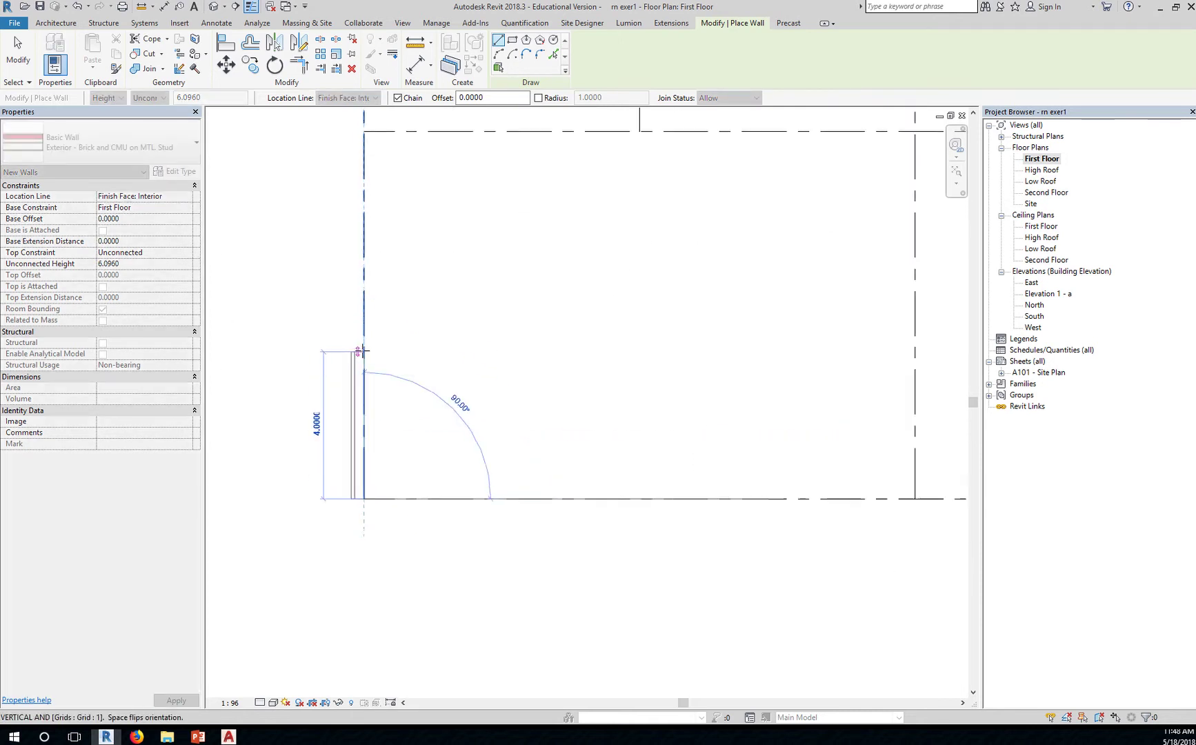
pyautogui.scroll(1, 363, 352)
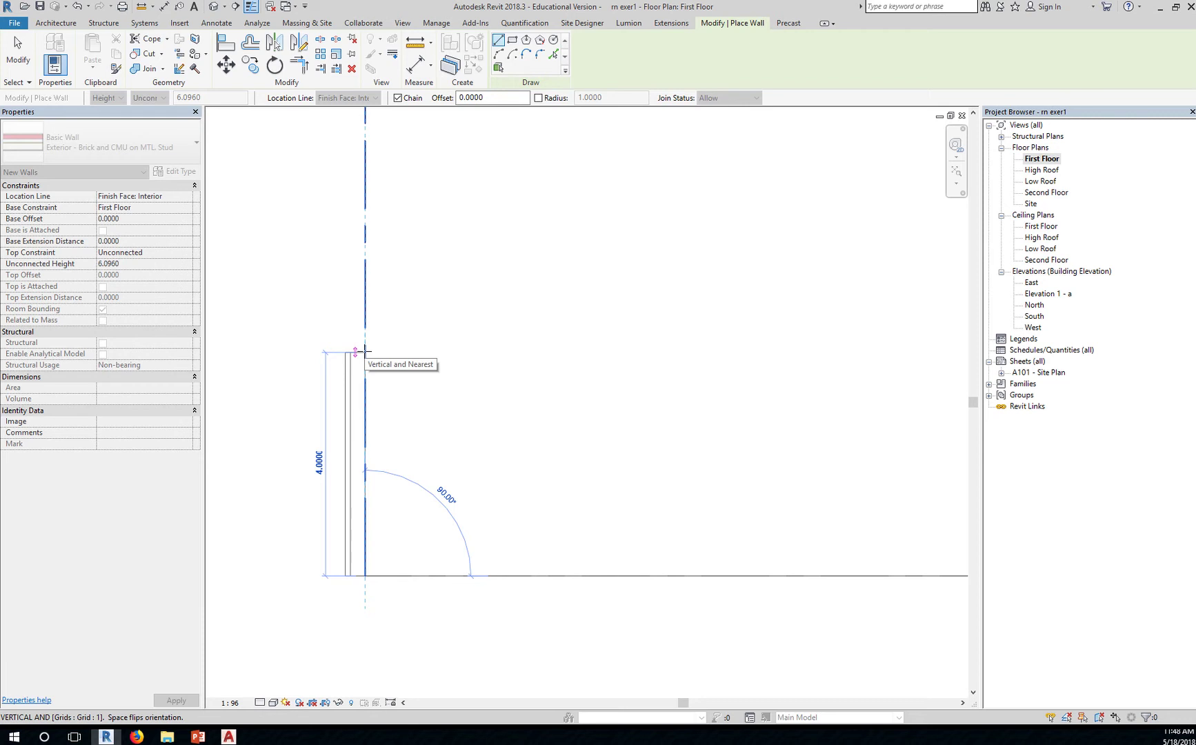
pyautogui.press('space')
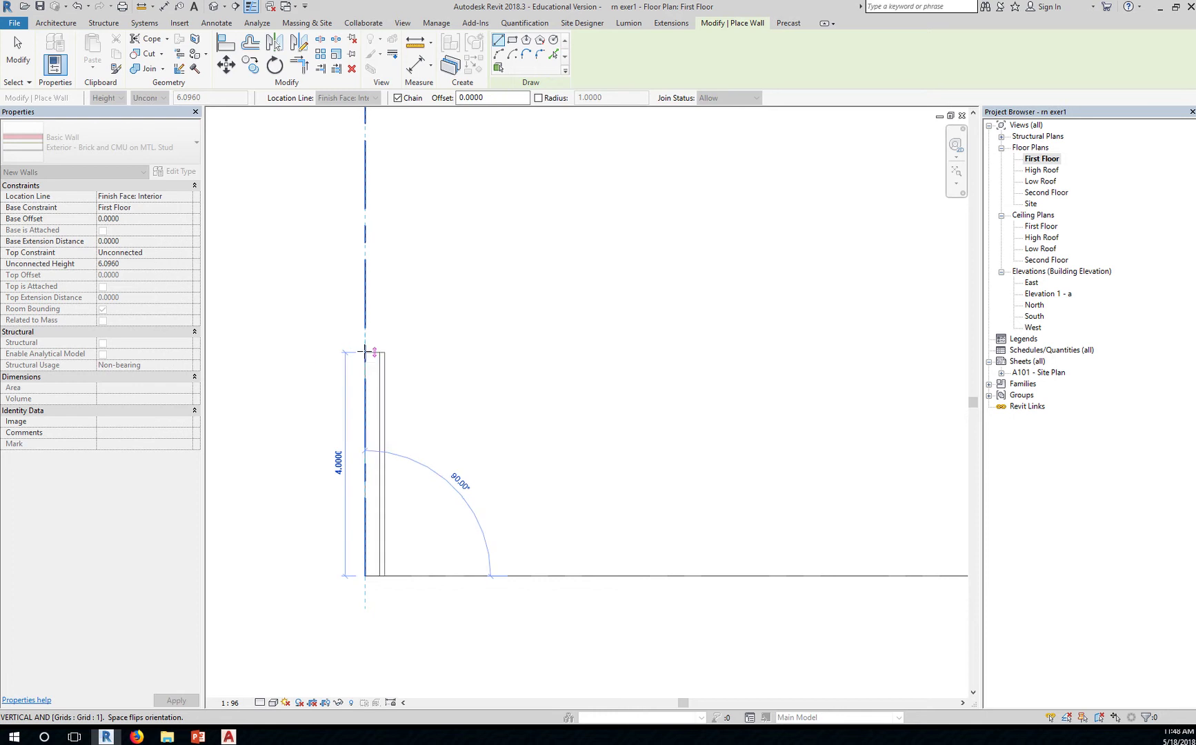
pyautogui.press('space')
pyautogui.press('space')
pyautogui.press('space')
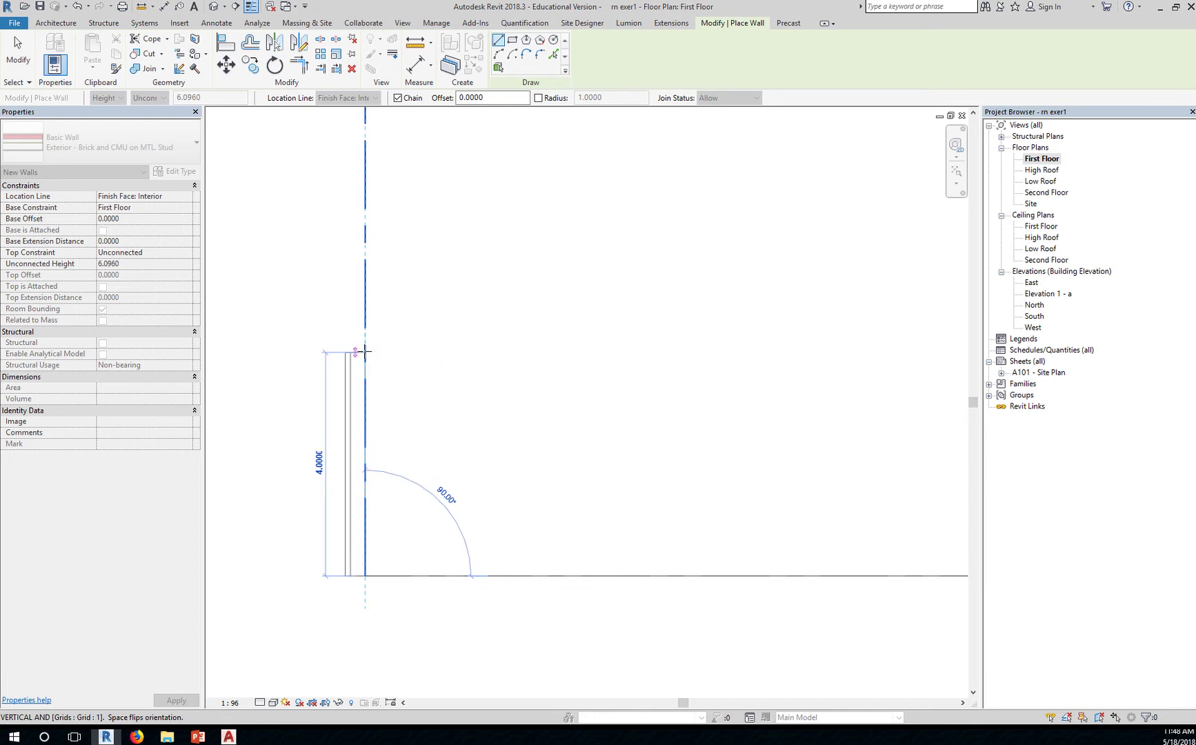
pyautogui.press('space')
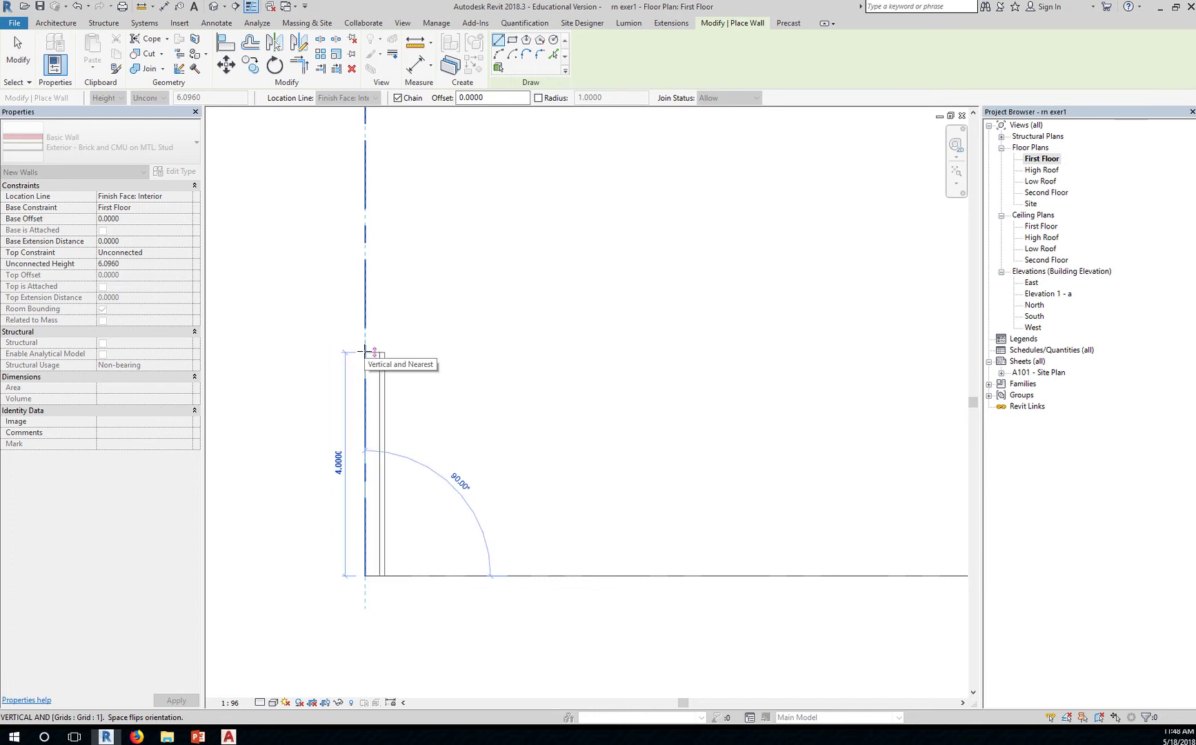
pyautogui.press('space')
pyautogui.press('space')
pyautogui.press('space')
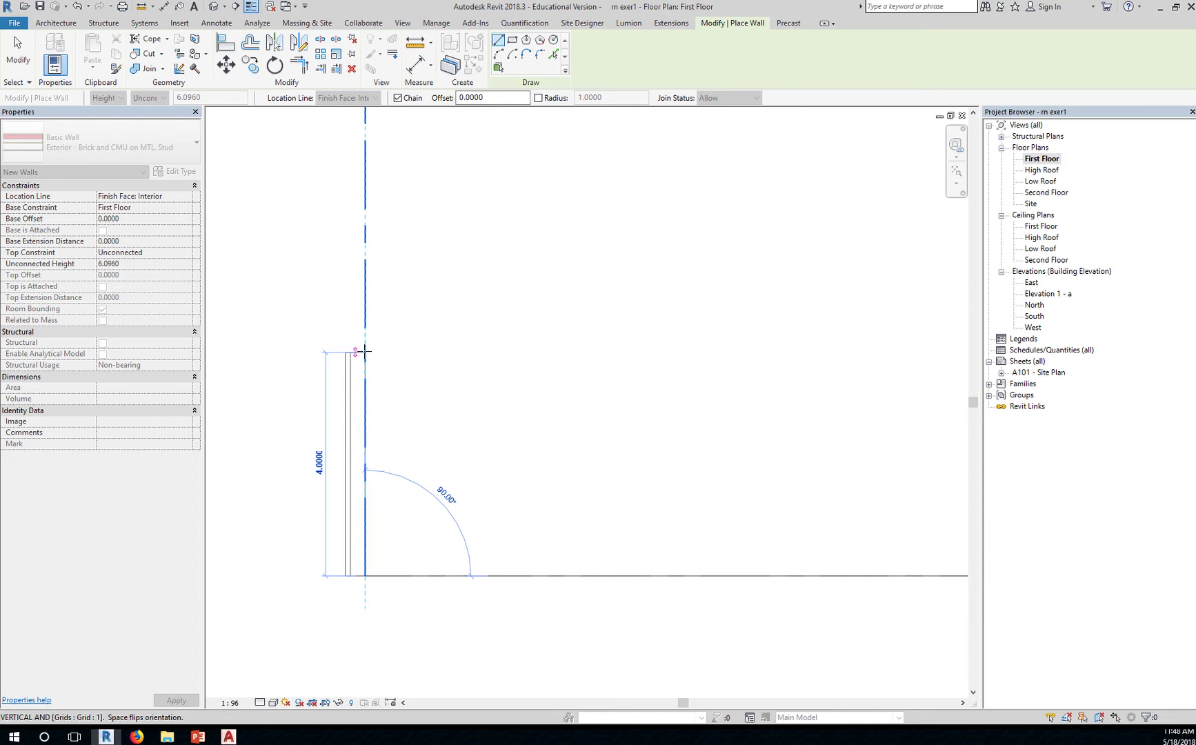
pyautogui.scroll(-3, 366, 351)
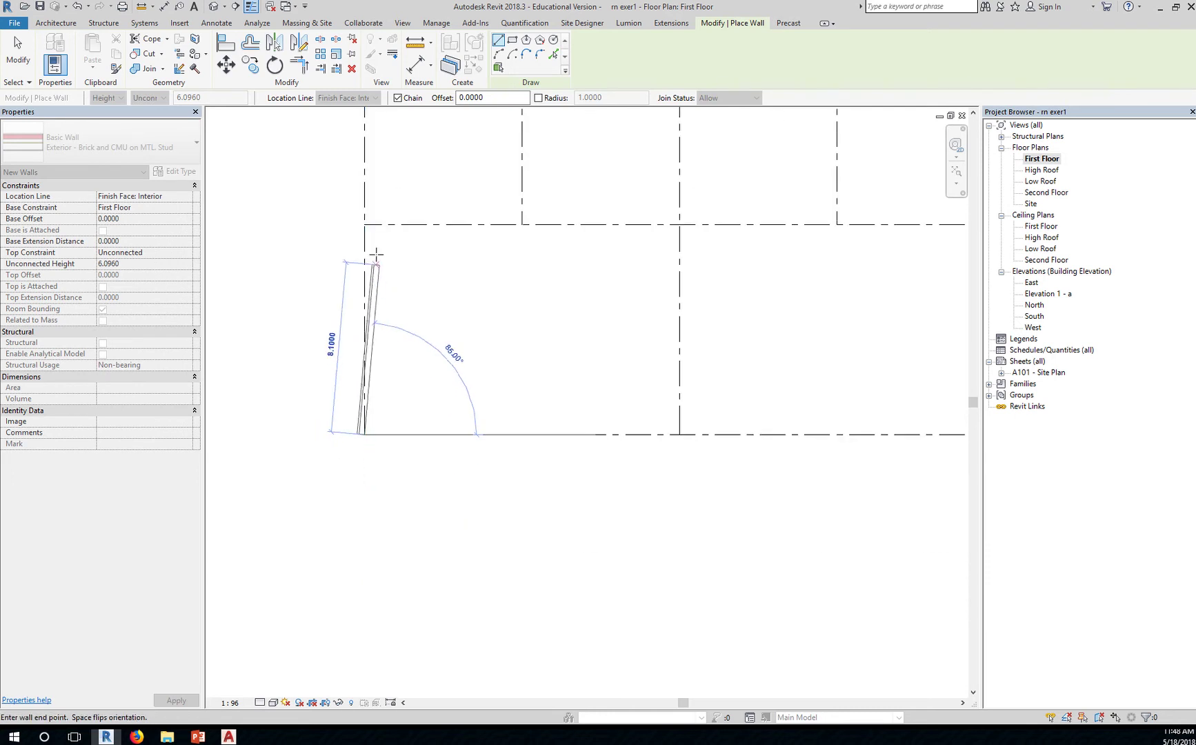
pyautogui.click(365, 225)
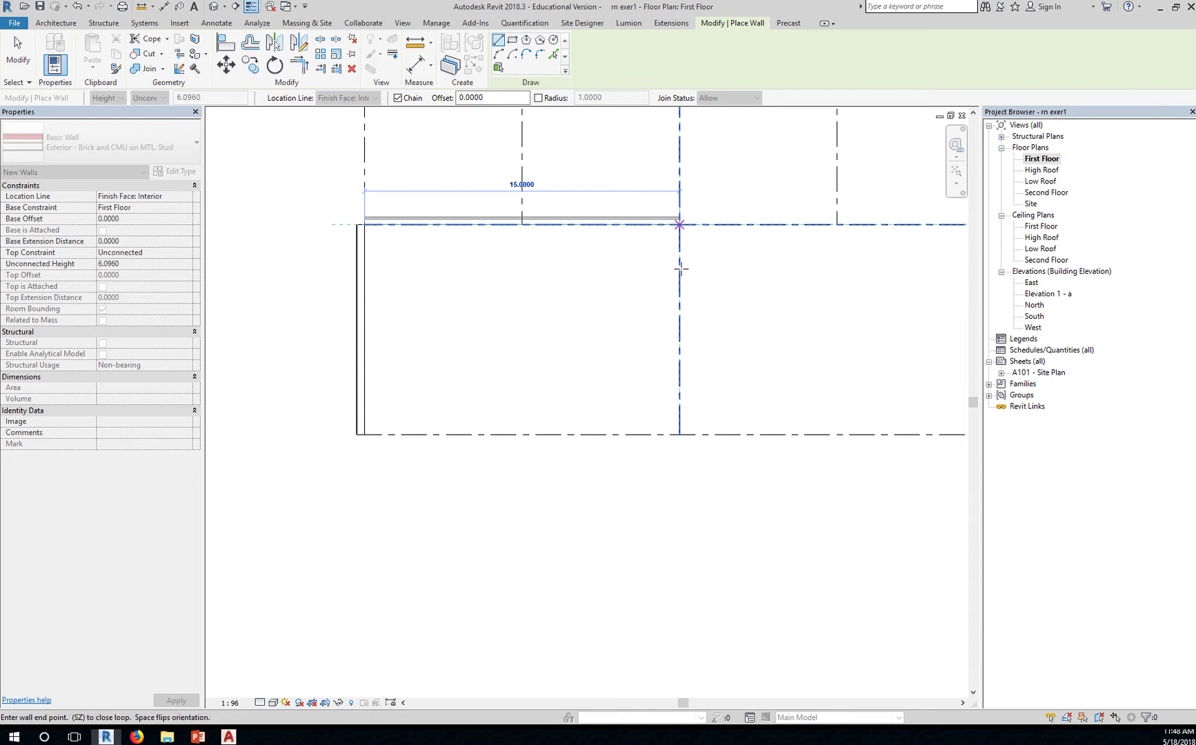
# Step: Continue the wall chain along grid B to grid 3, down to grid C, and back to the starting corner
pyautogui.click(679, 225)
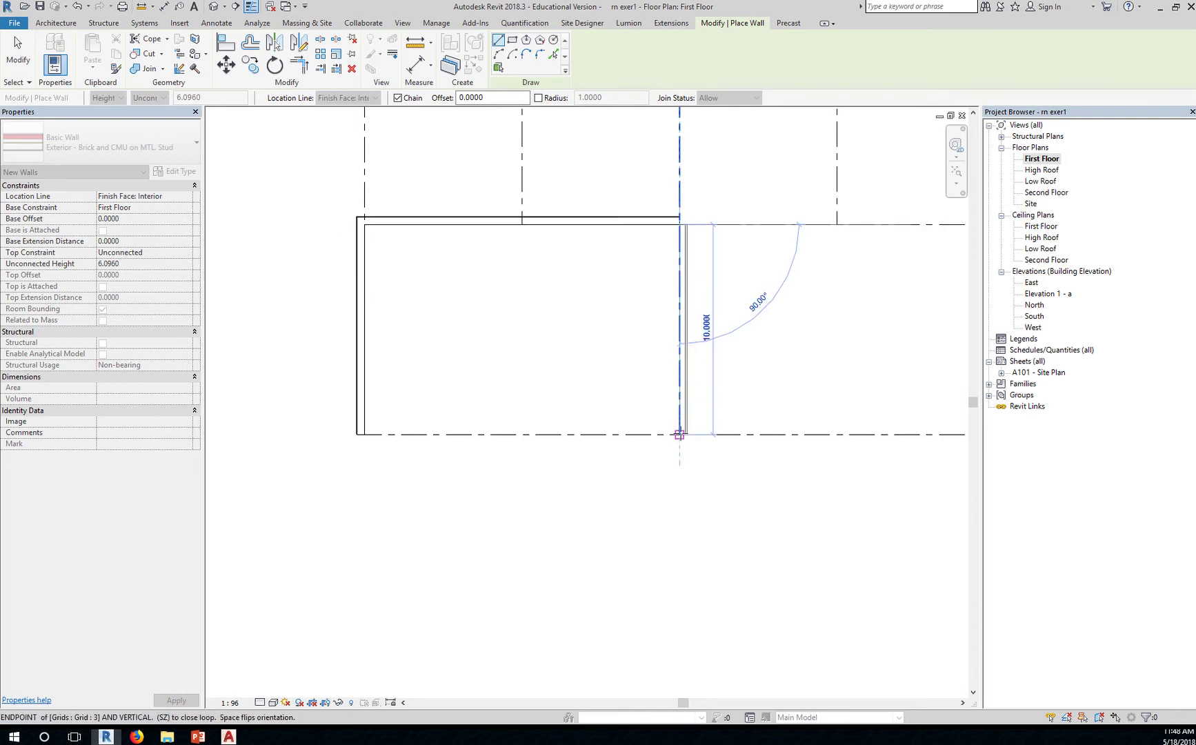
pyautogui.click(679, 434)
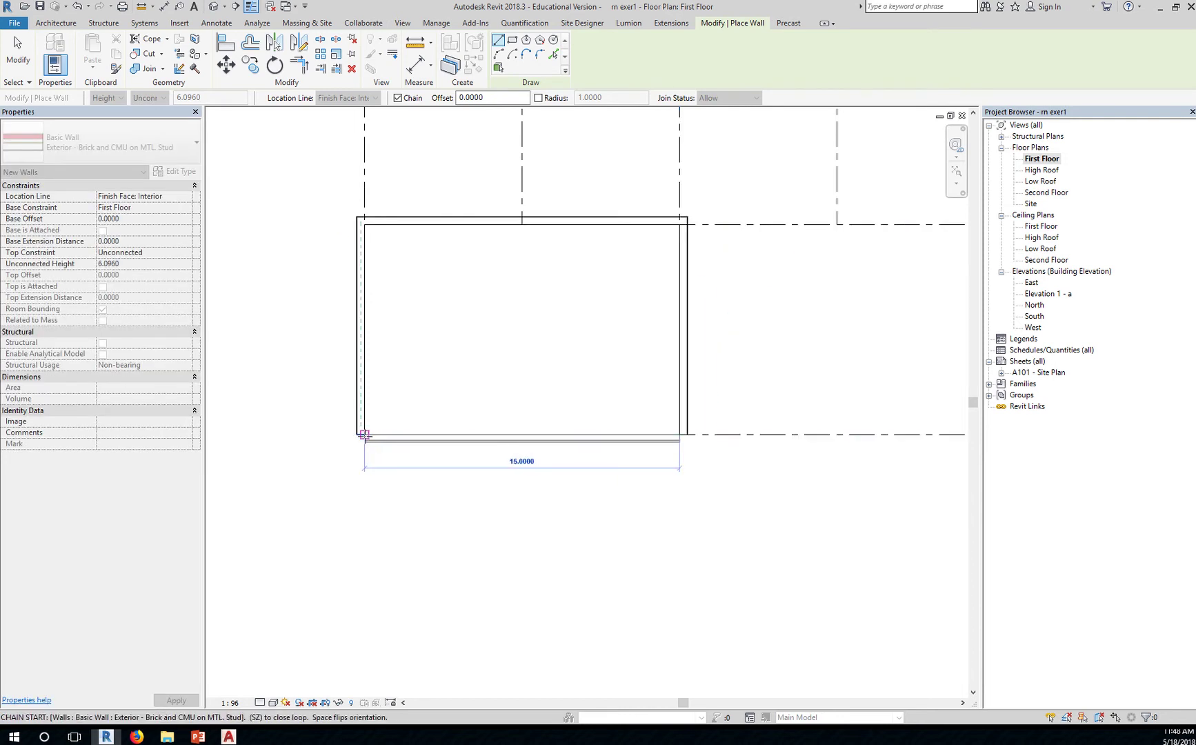
pyautogui.click(364, 434)
pyautogui.scroll(-1, 492, 519)
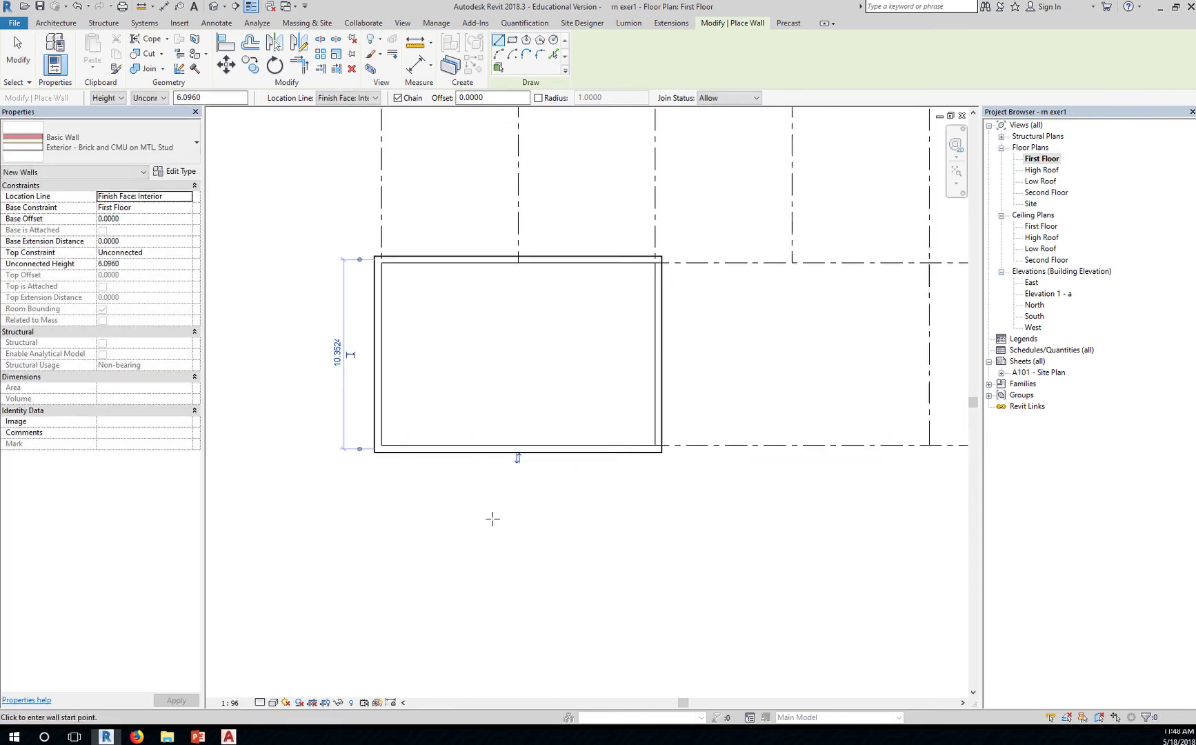
pyautogui.scroll(-1, 493, 519)
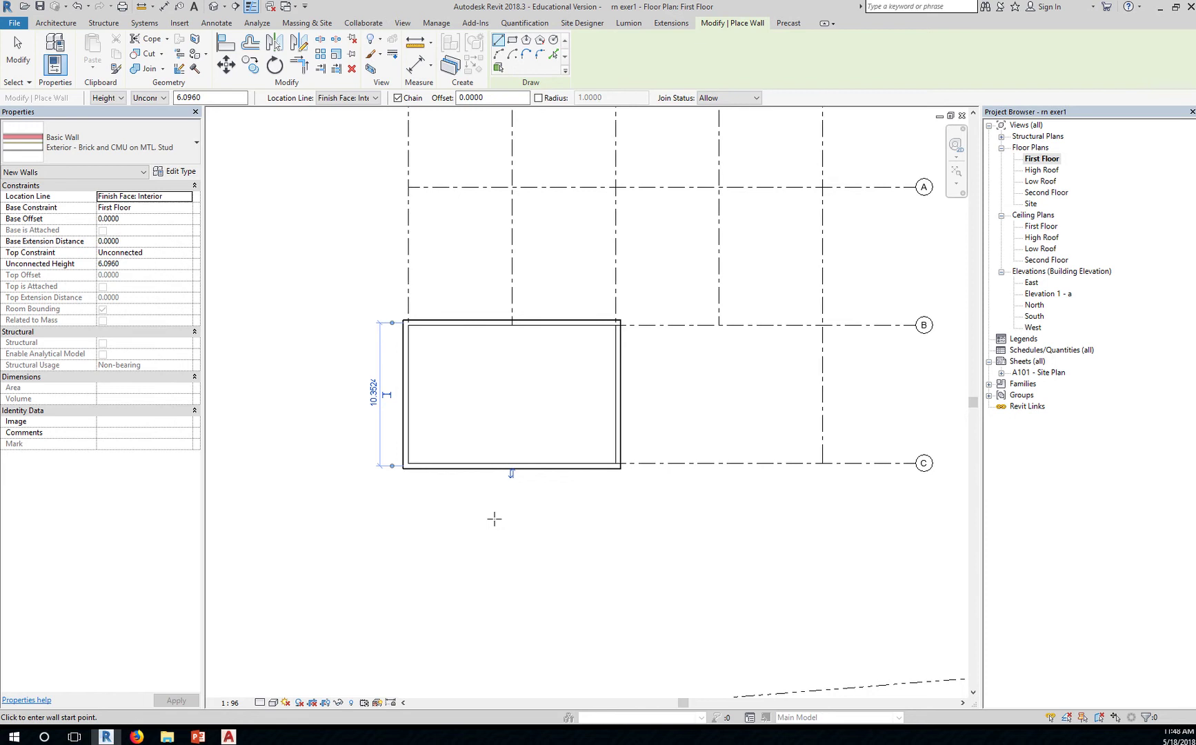
# Step: Leave wall placement, select the wall along grid B, and inspect its corner with the wall on grid 1
pyautogui.click(25, 52)
pyautogui.click(536, 337)
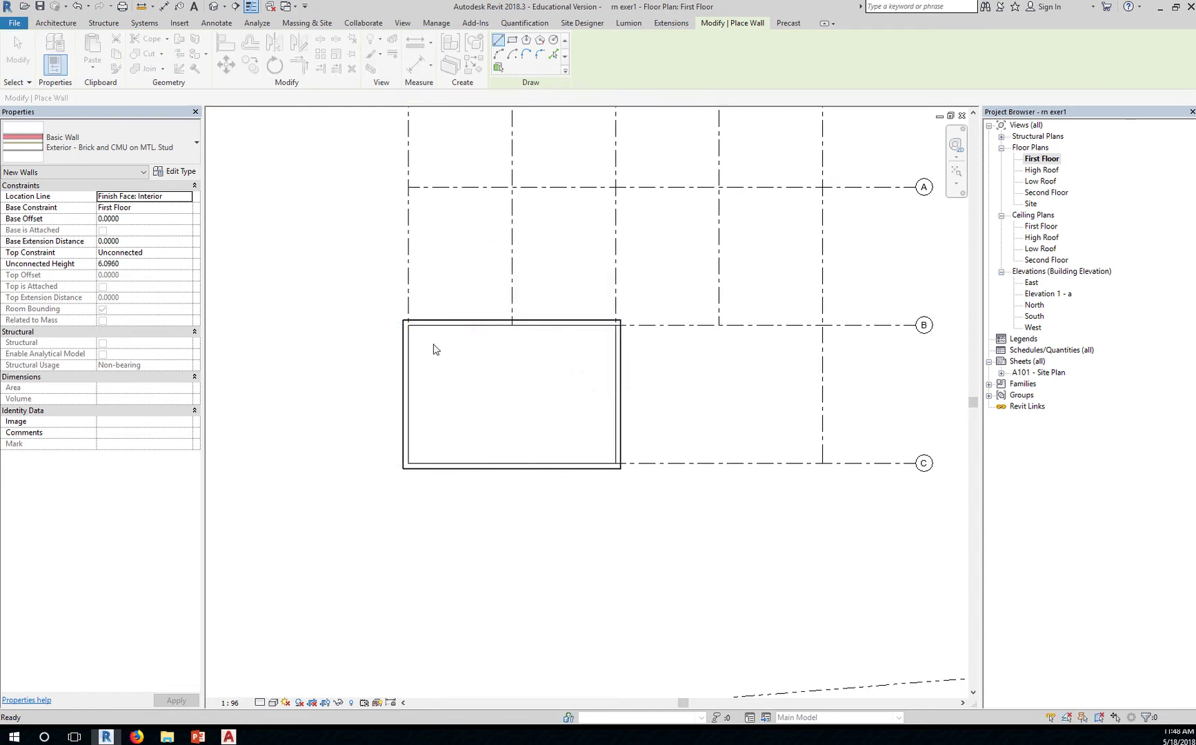
pyautogui.click(444, 328)
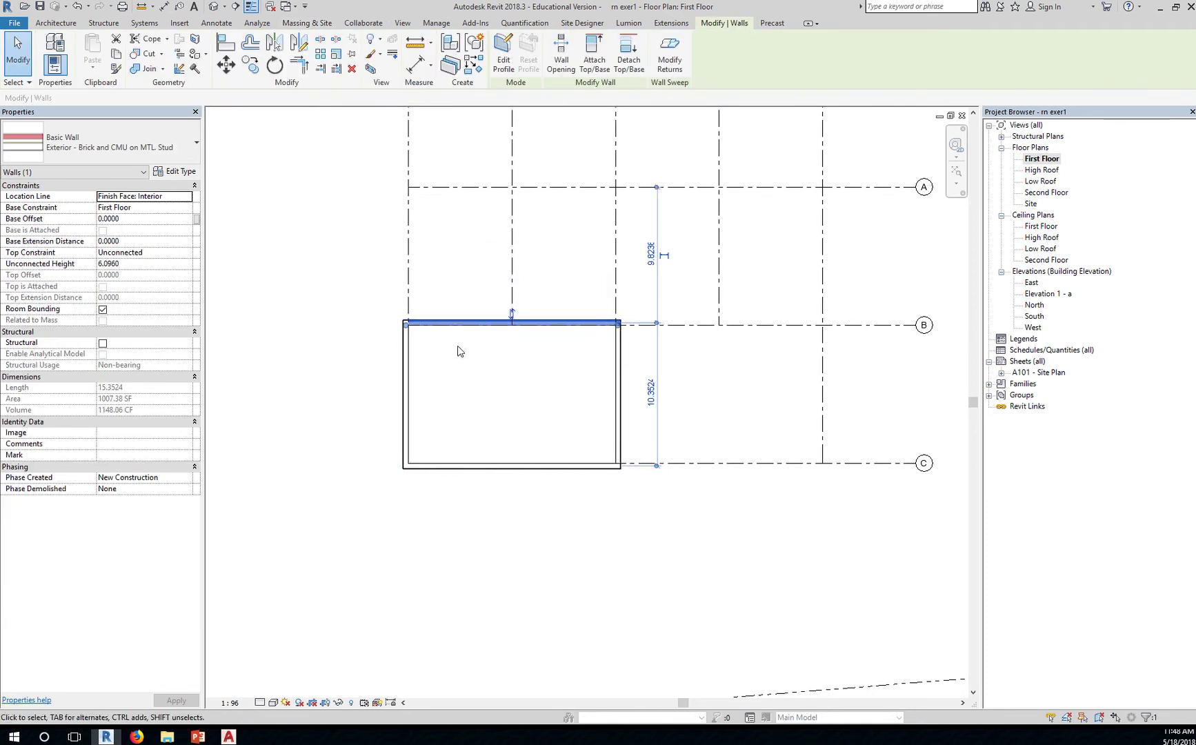
pyautogui.scroll(7, 412, 362)
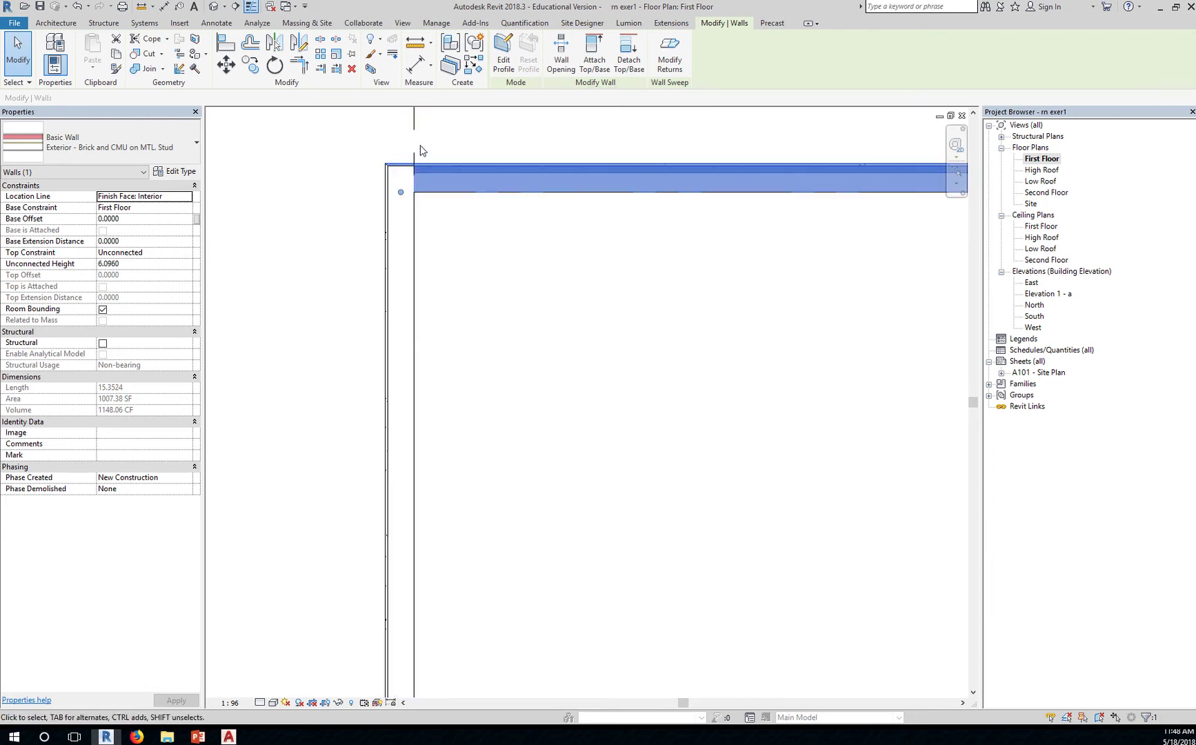
pyautogui.scroll(-4, 524, 304)
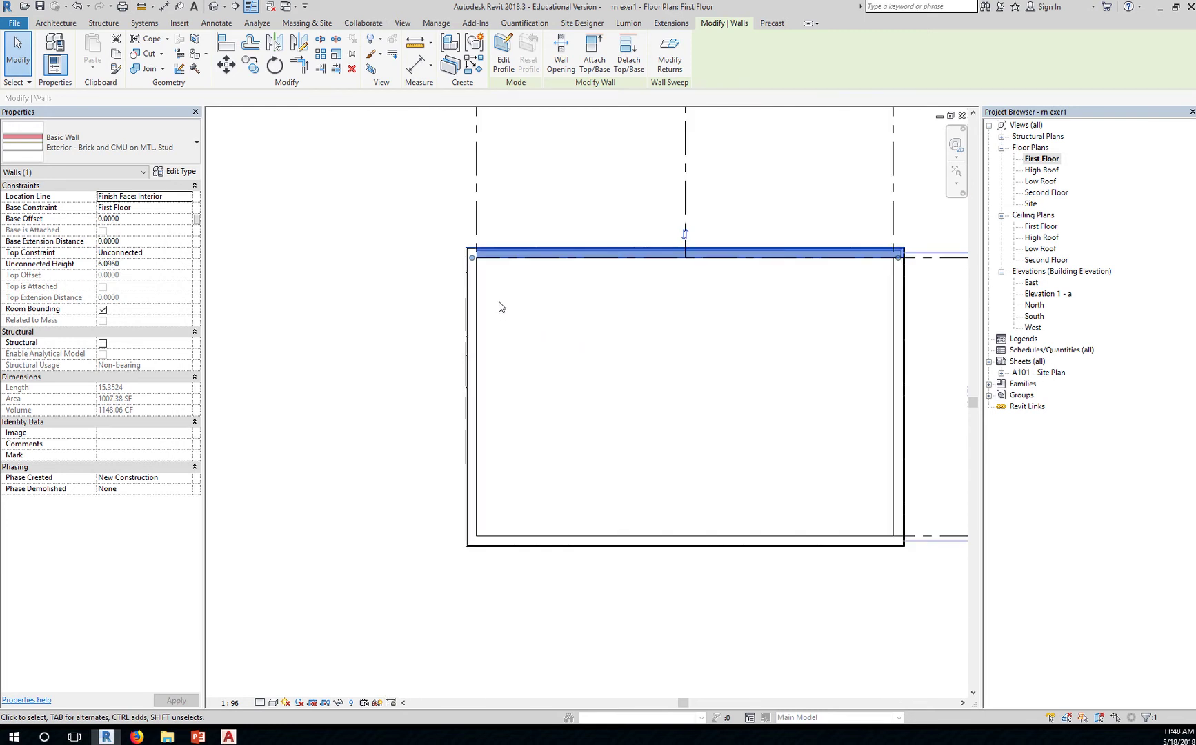
# Step: Move the grid 1 wall outward to about 17 from the wall on grid 3, and try to set that distance to 18000
pyautogui.click(469, 300)
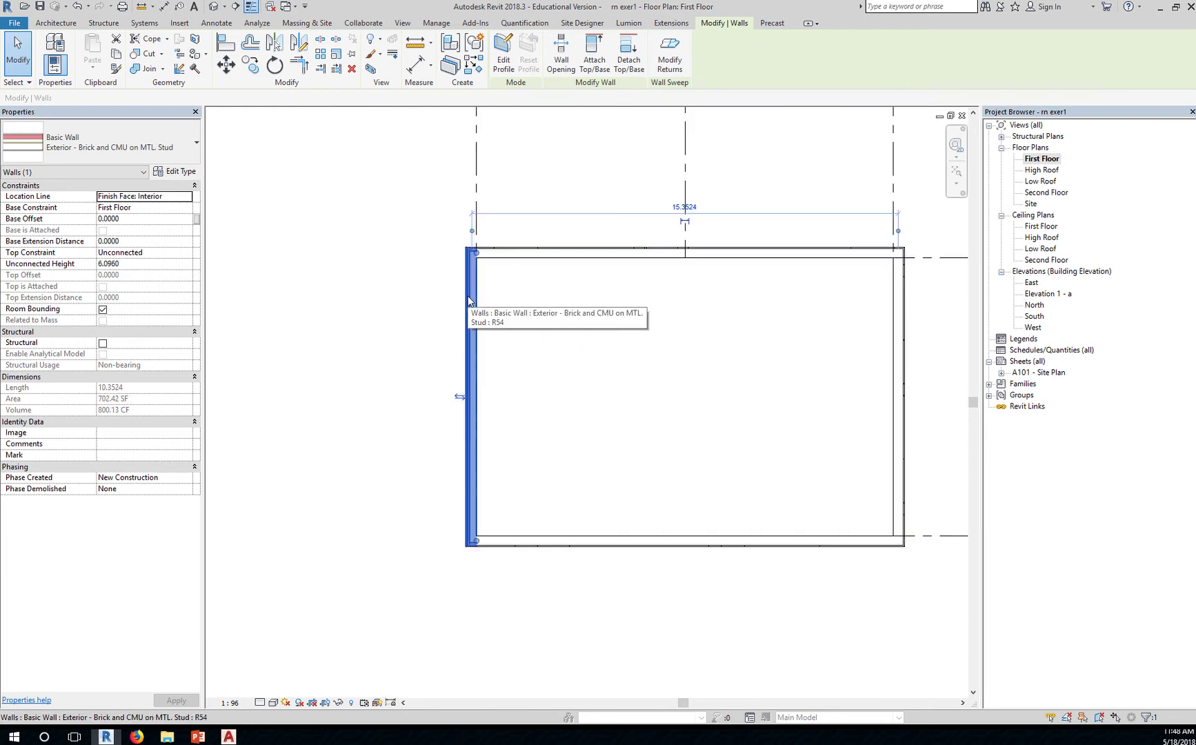
pyautogui.moveTo(470, 301); pyautogui.dragTo(422, 296)
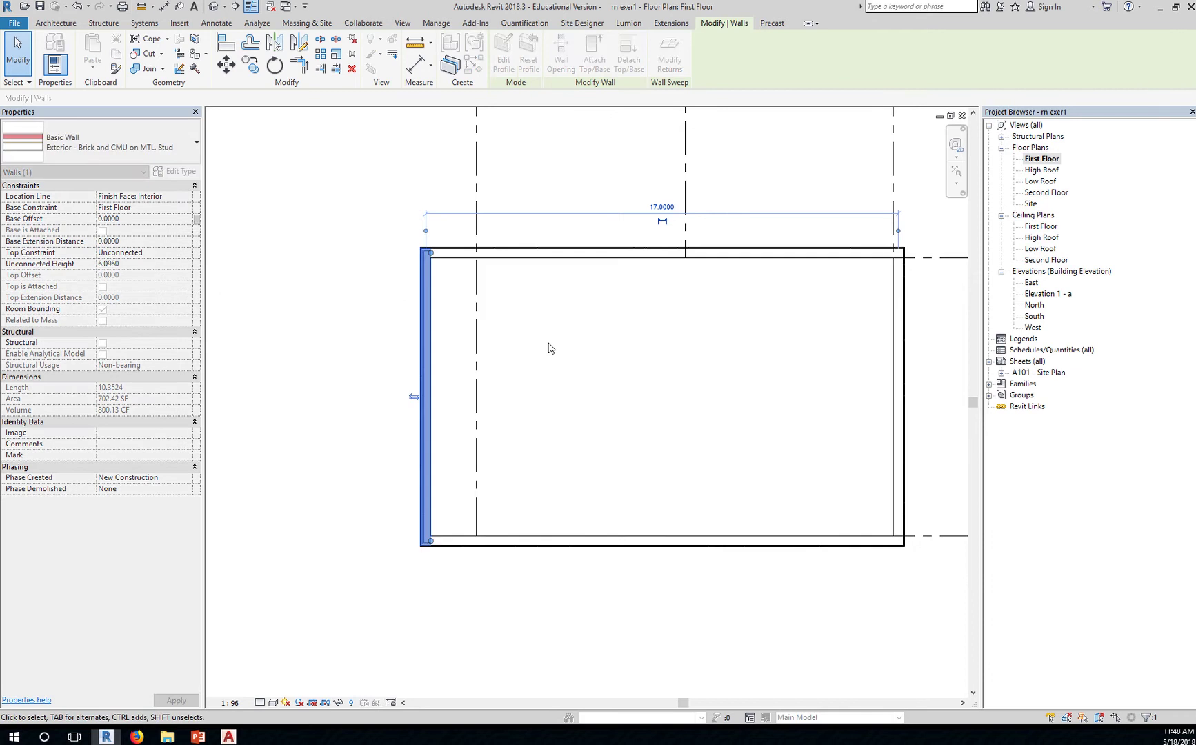
pyautogui.click(661, 209)
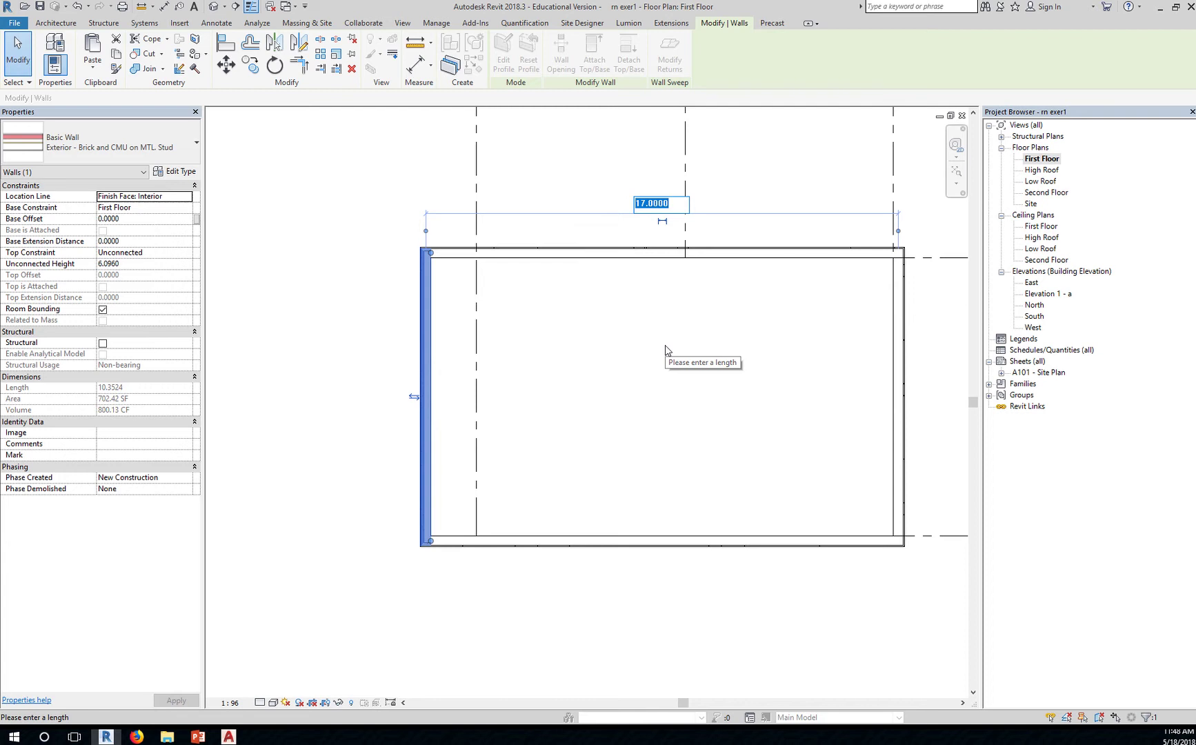
pyautogui.write('18')
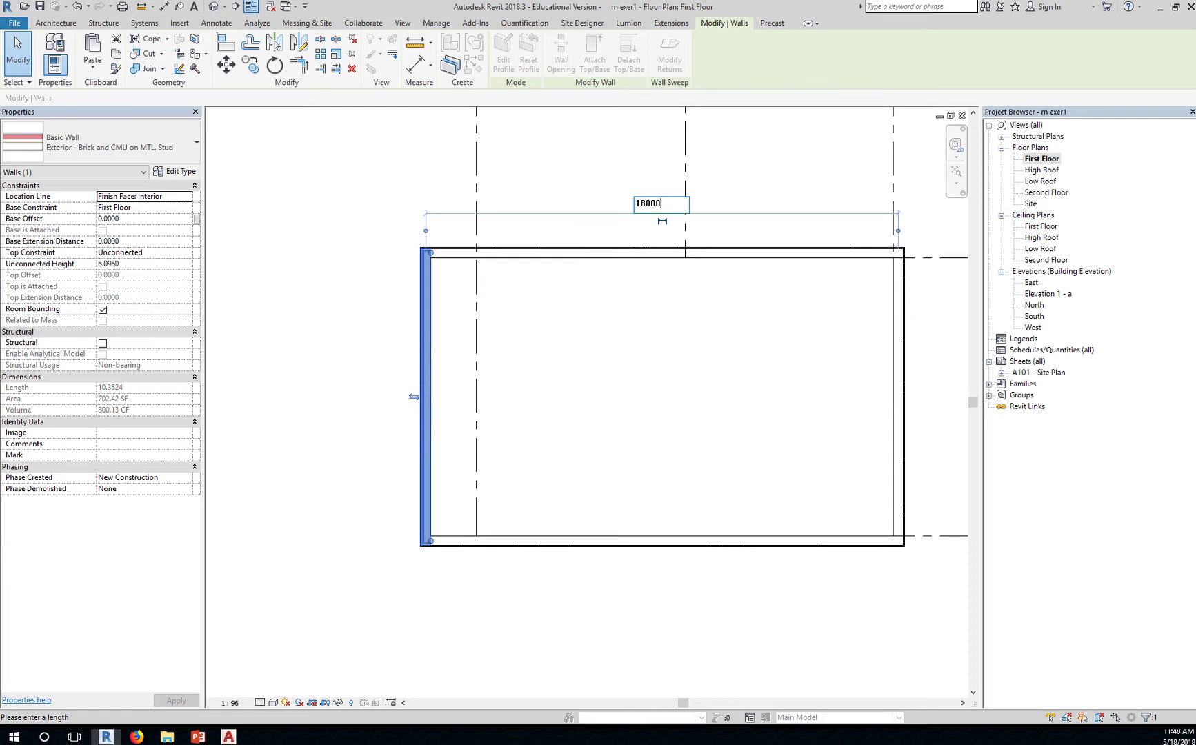
pyautogui.press('Return')
pyautogui.click(679, 370)
pyautogui.press('Return')
pyautogui.click(678, 371)
pyautogui.press('Escape')
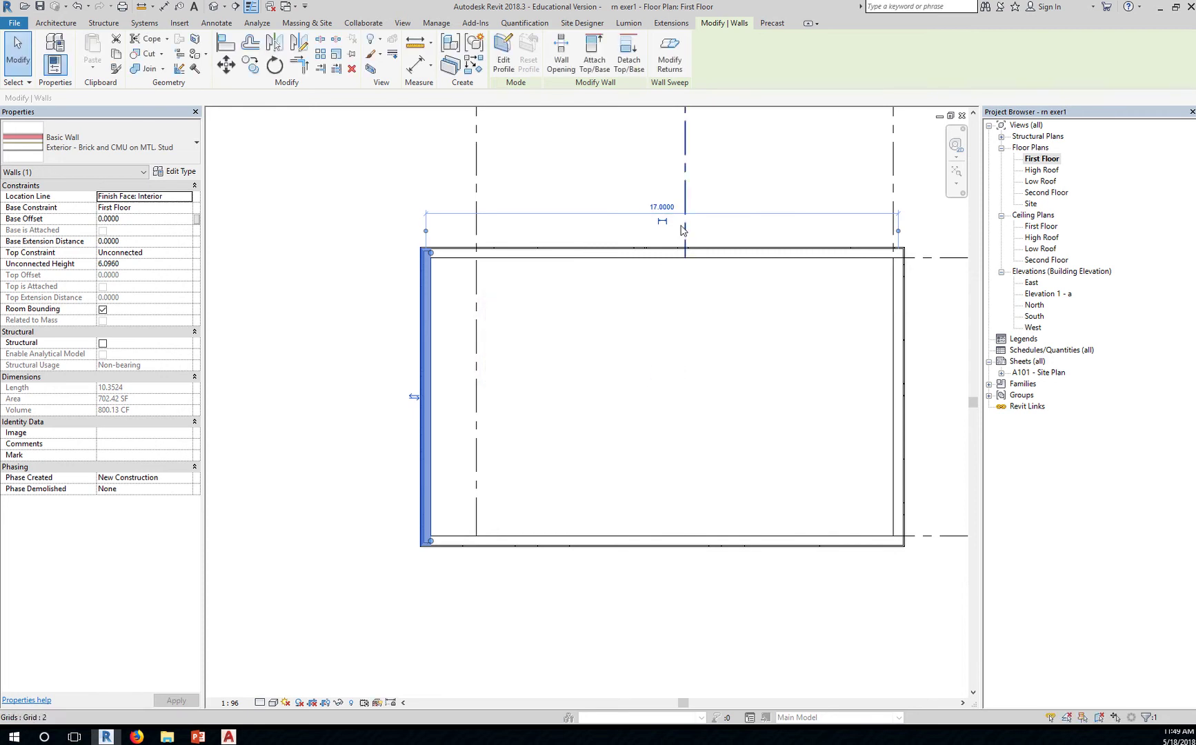
# Step: Set the distance between the grid 1 wall and the opposite wall on grid 3 to 18, and clear the selection
pyautogui.click(663, 209)
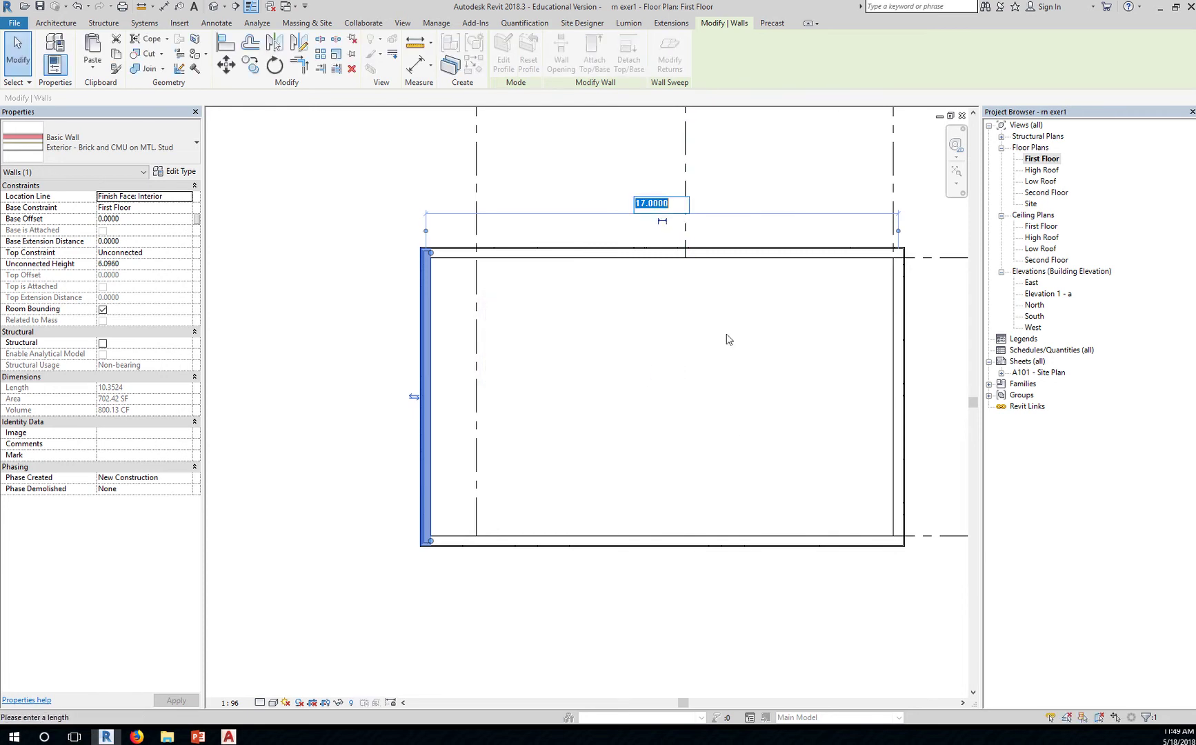
pyautogui.write('18')
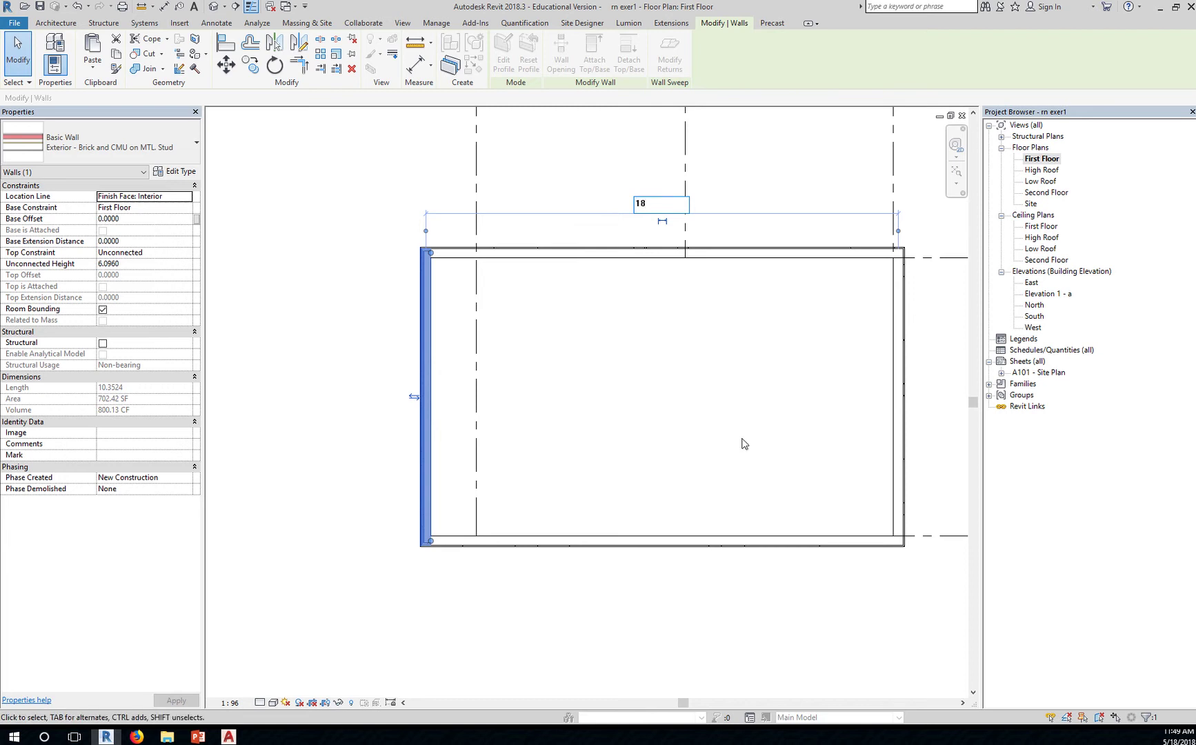
pyautogui.press('Return')
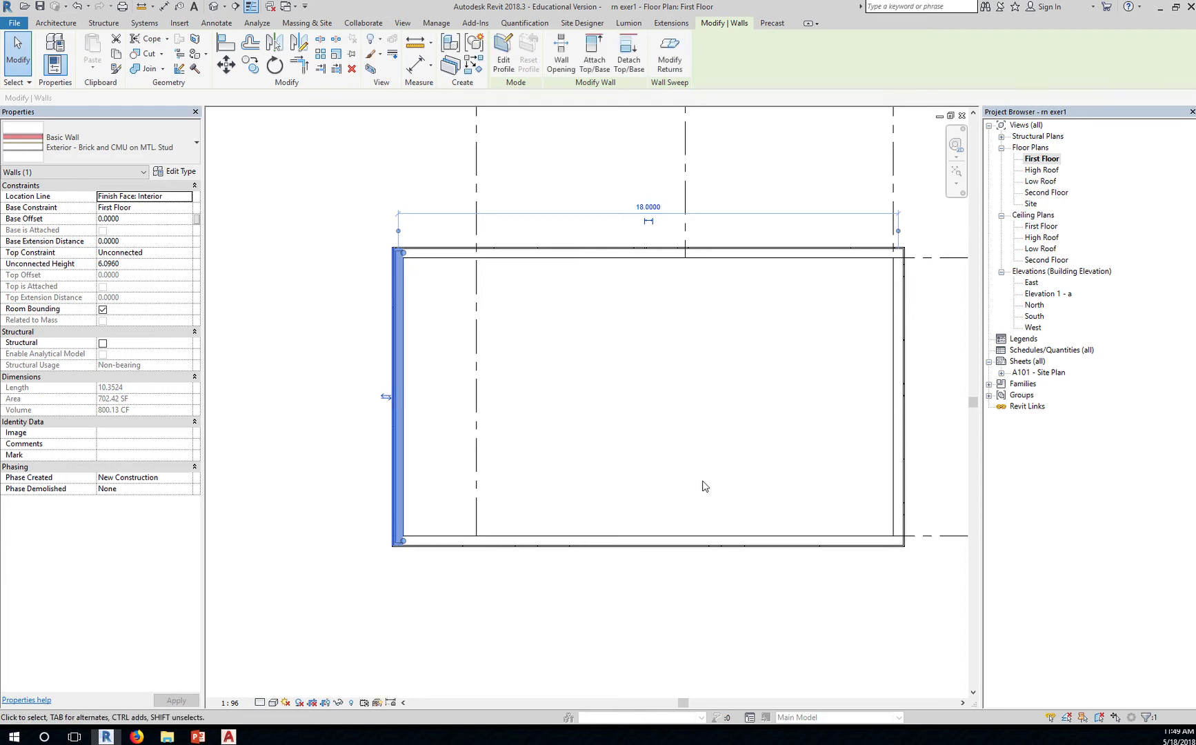
pyautogui.click(438, 386)
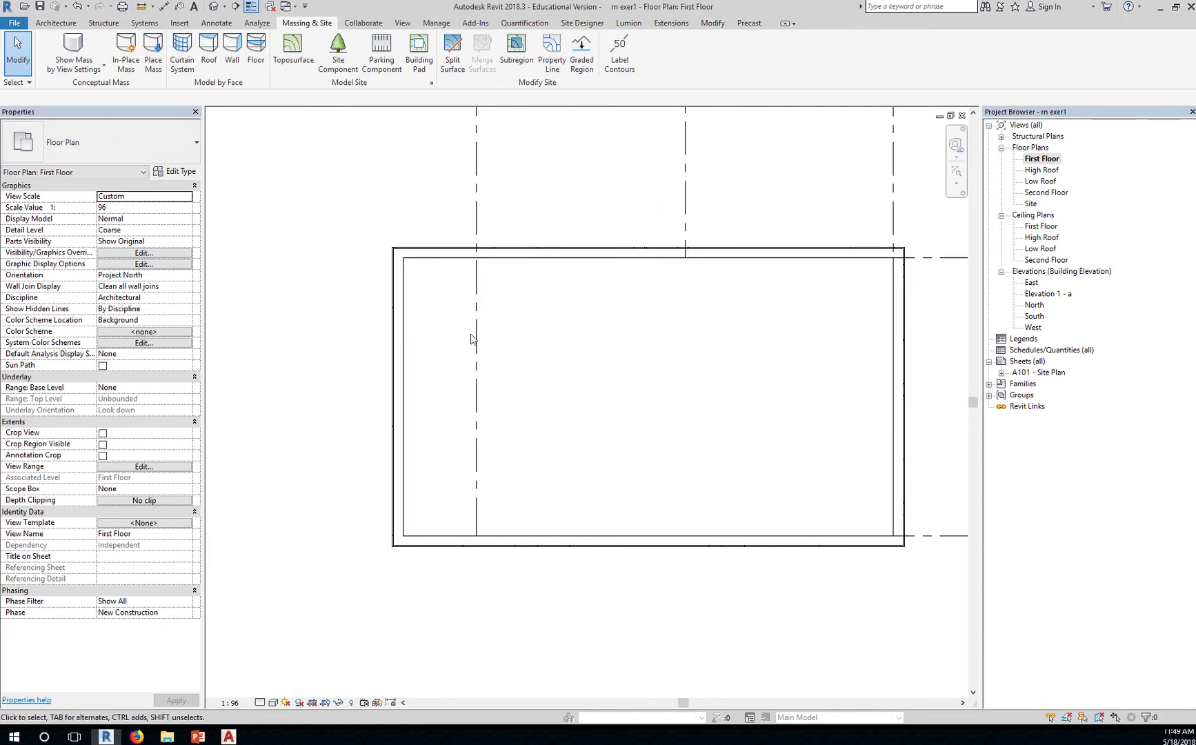
# Step: Align the interior face of the displaced wall with grid 1, and leave the Align command
pyautogui.scroll(2, 445, 360)
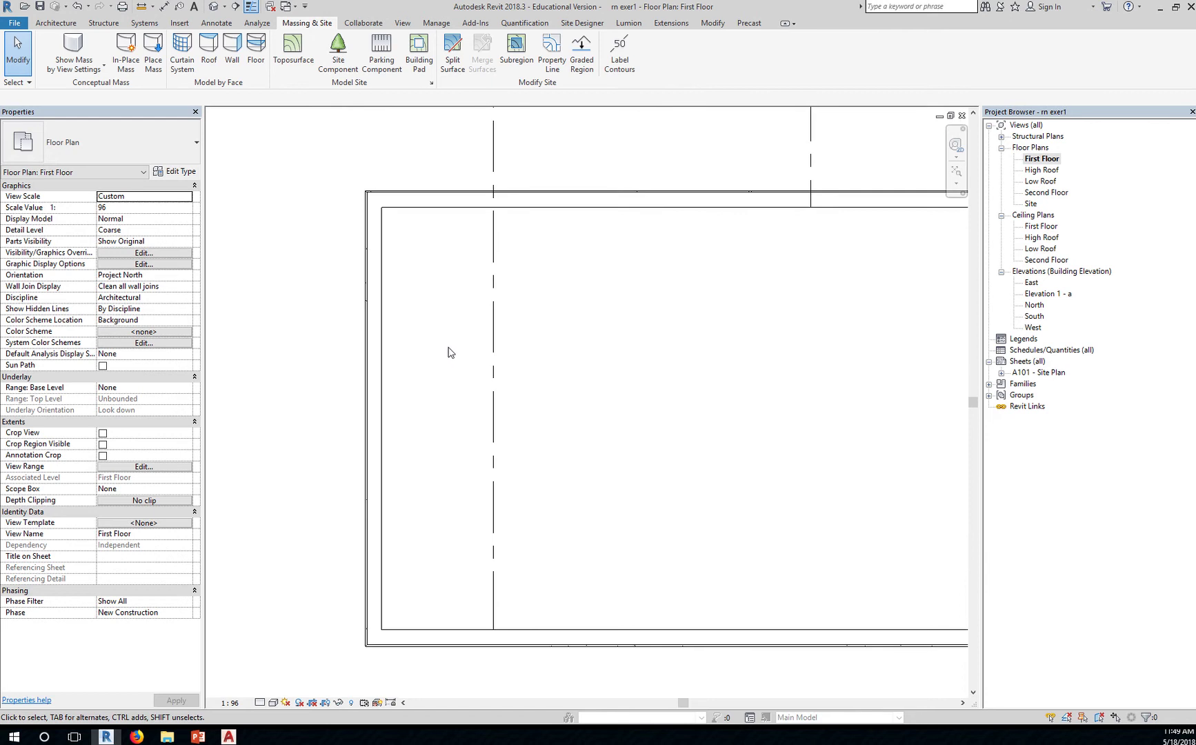
pyautogui.click(711, 25)
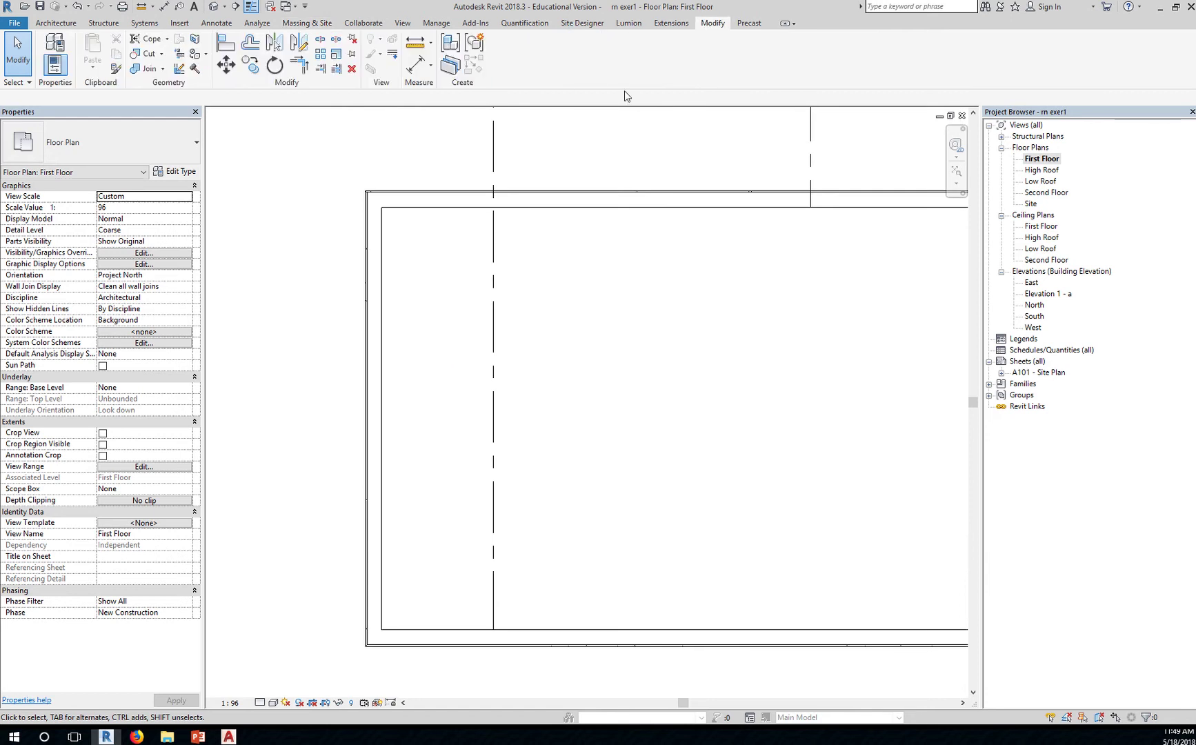
pyautogui.click(225, 45)
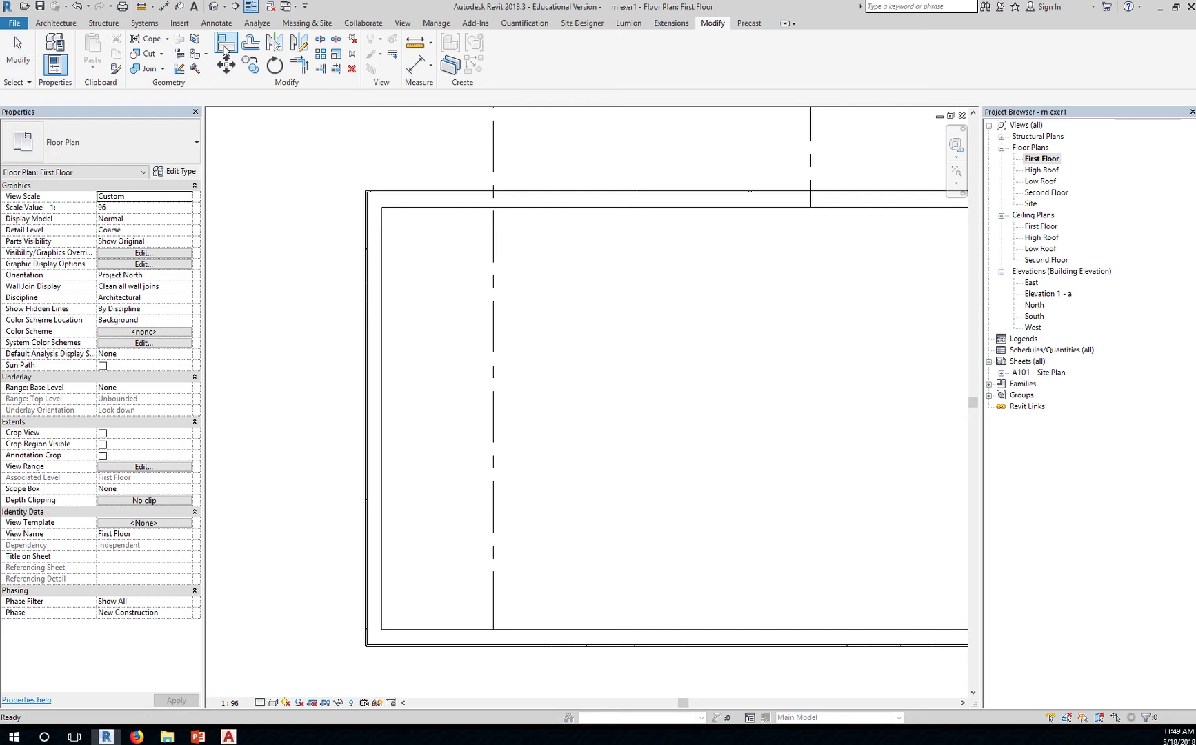
pyautogui.click(494, 254)
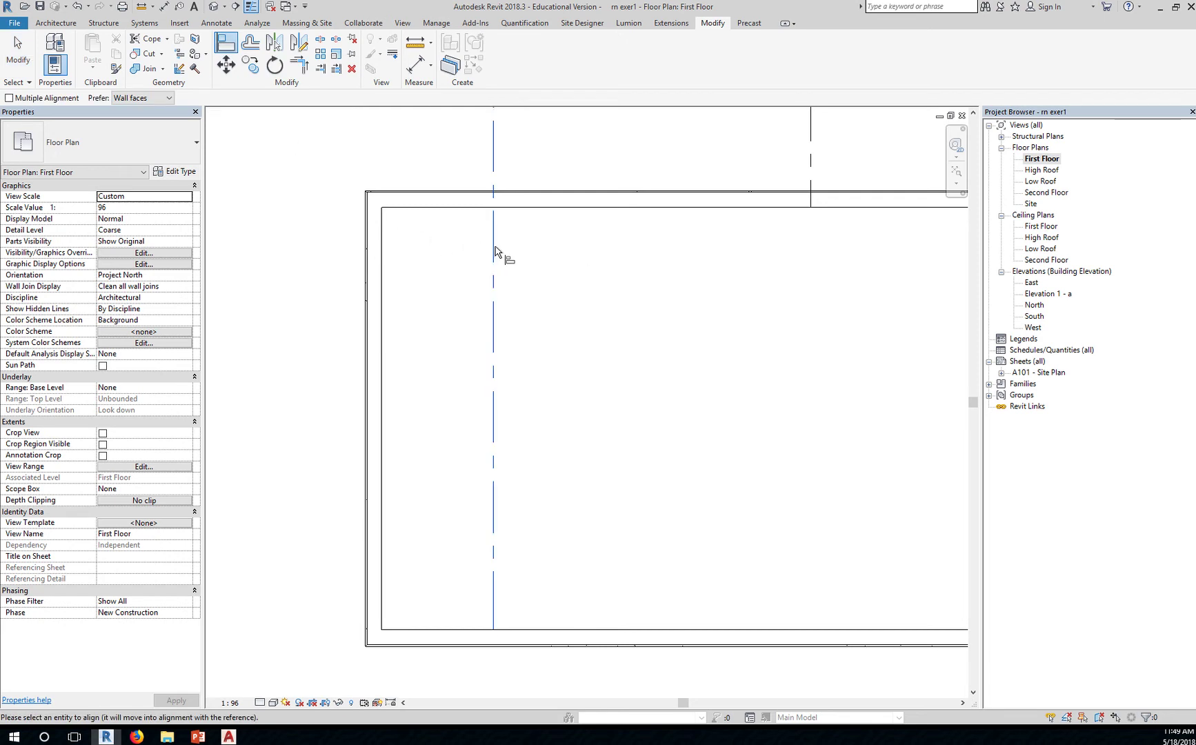
pyautogui.click(383, 257)
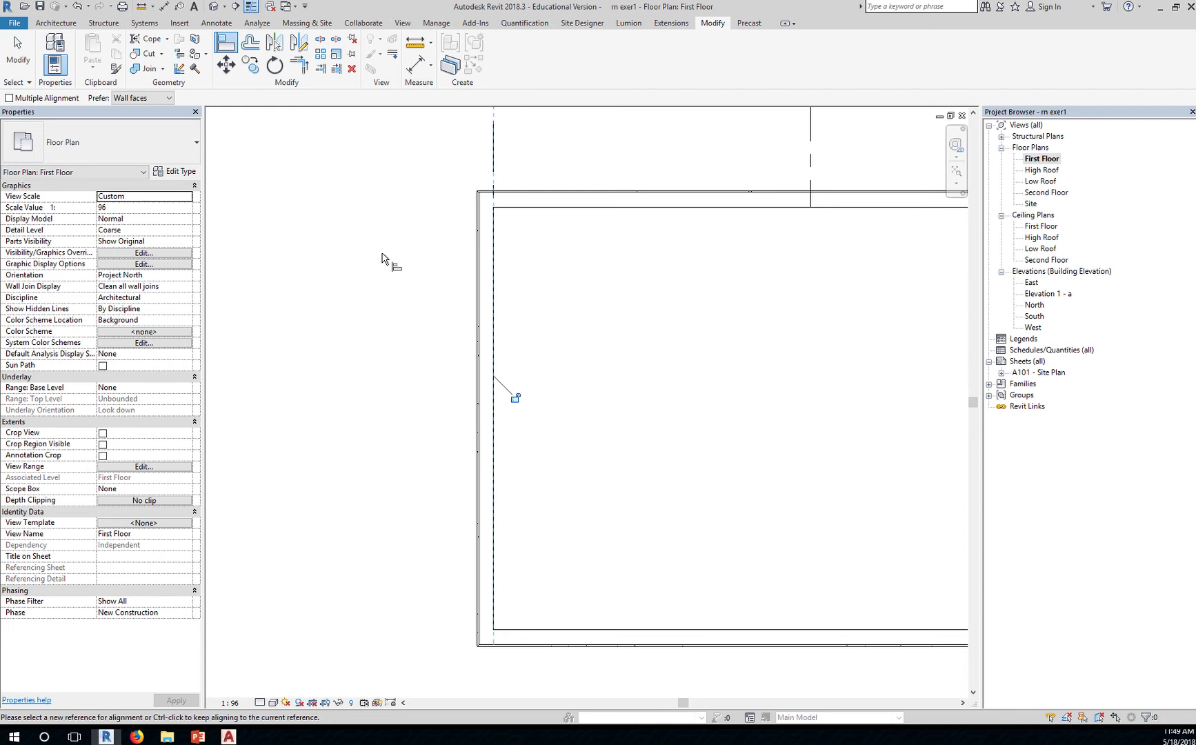
pyautogui.press('Escape')
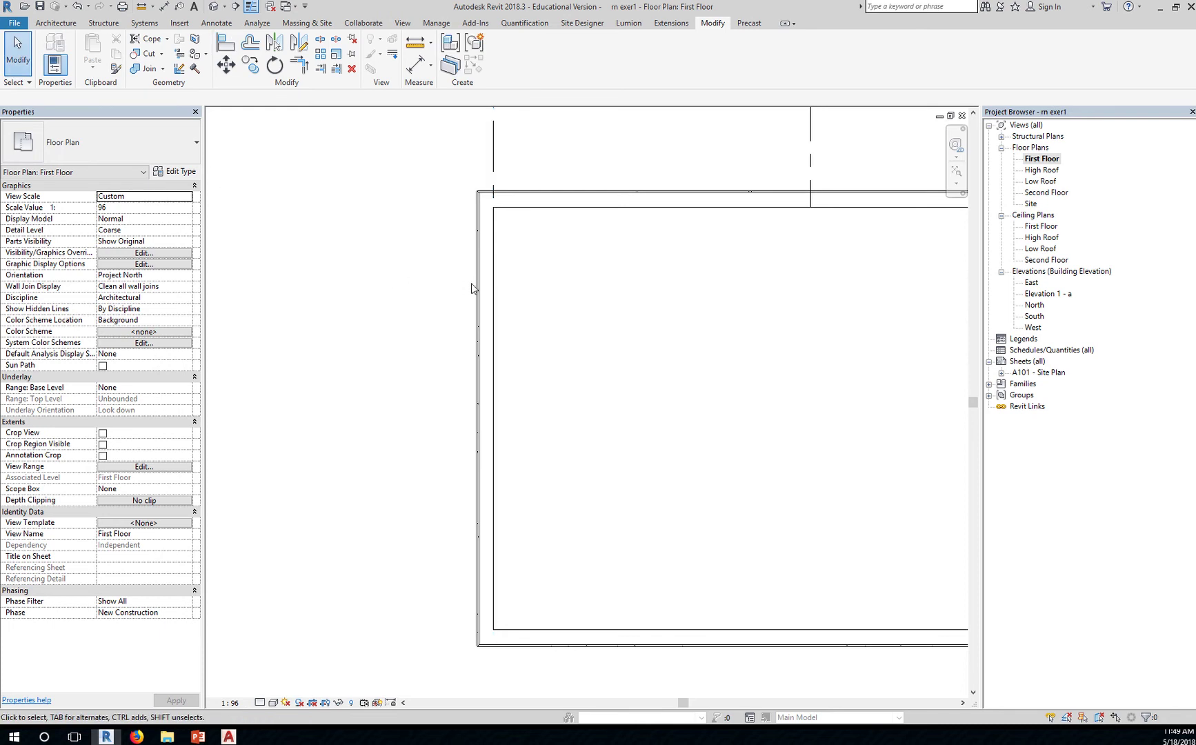
# Step: Move the wall about 2.5 outward from grid 1, and realign its interior face with the grid
pyautogui.moveTo(477, 281); pyautogui.dragTo(384, 280)
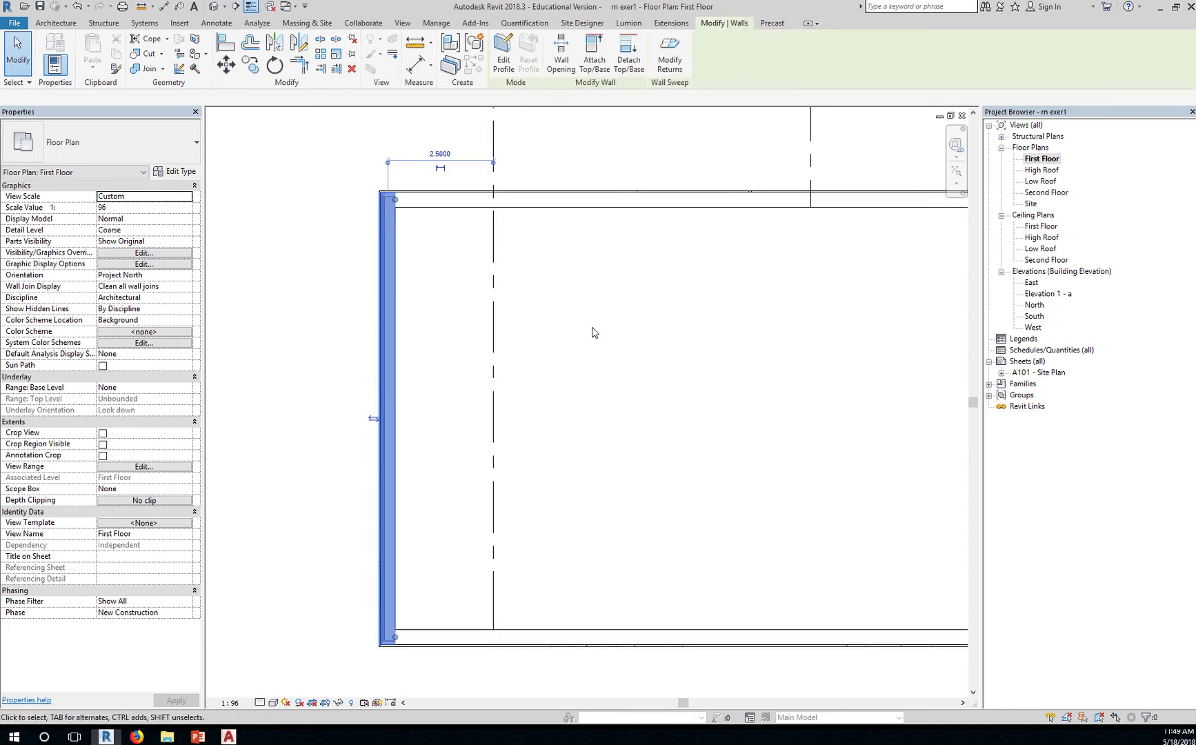
pyautogui.click(592, 333)
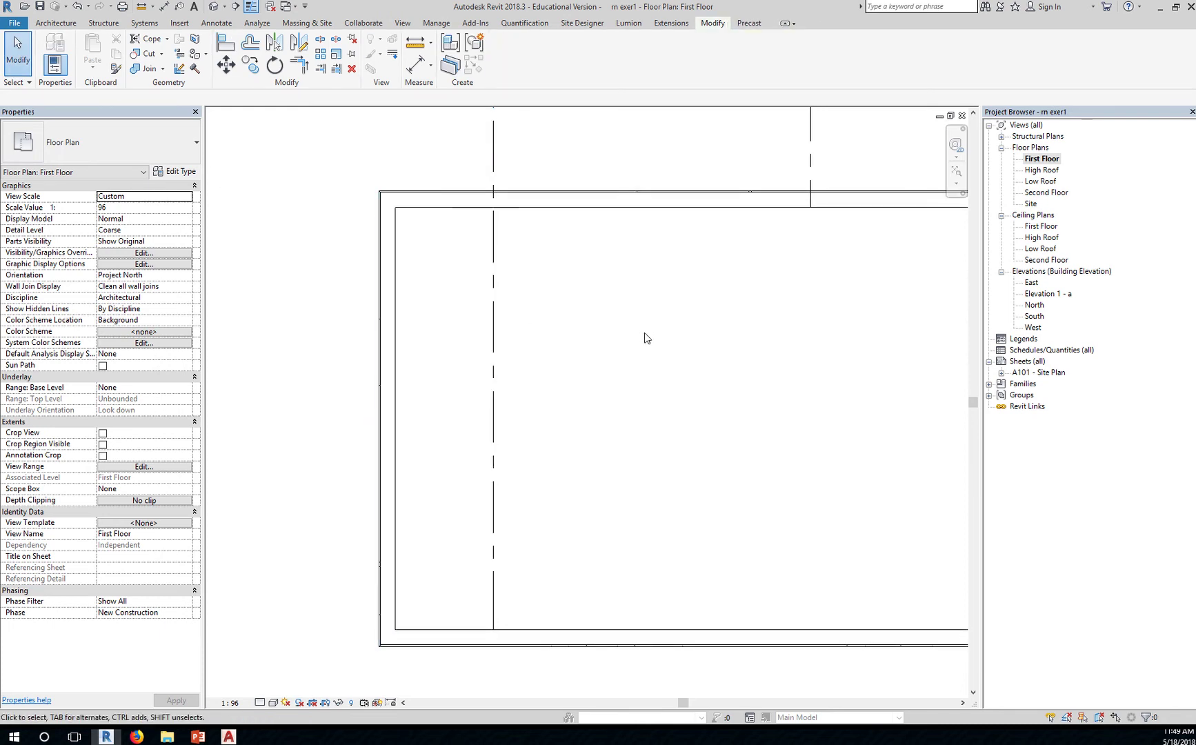
pyautogui.press('a')
pyautogui.press('l')
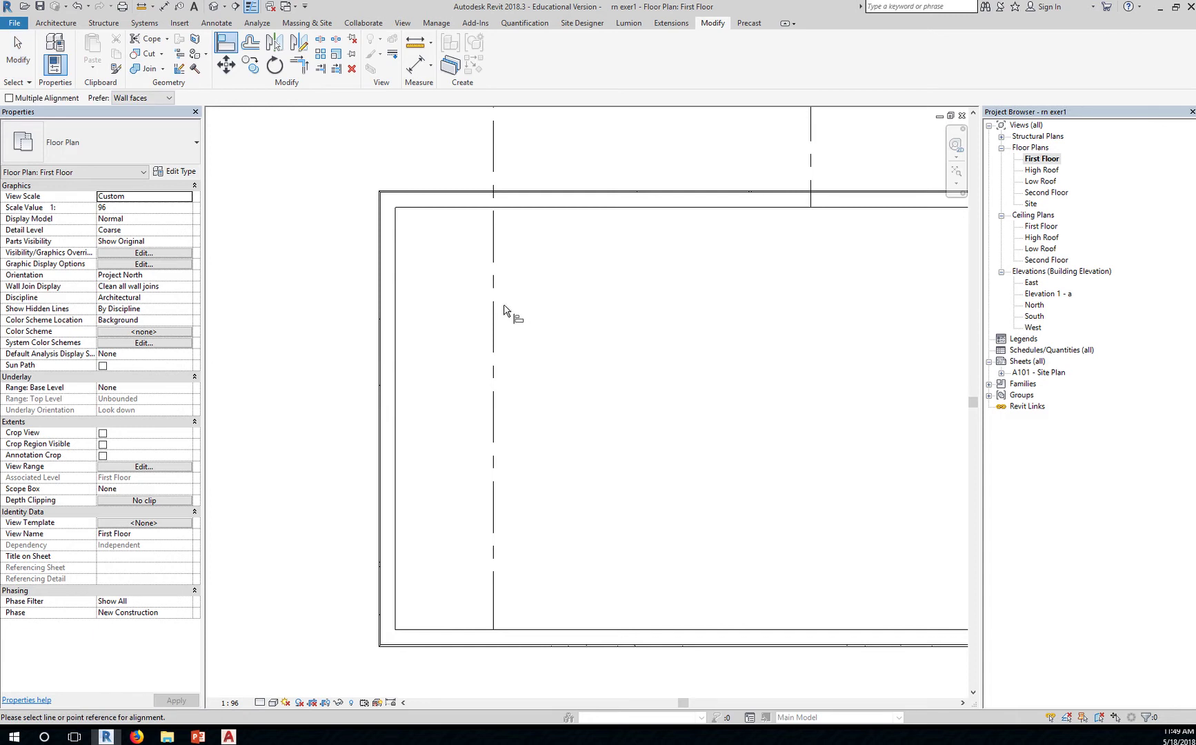
pyautogui.click(496, 318)
pyautogui.click(396, 316)
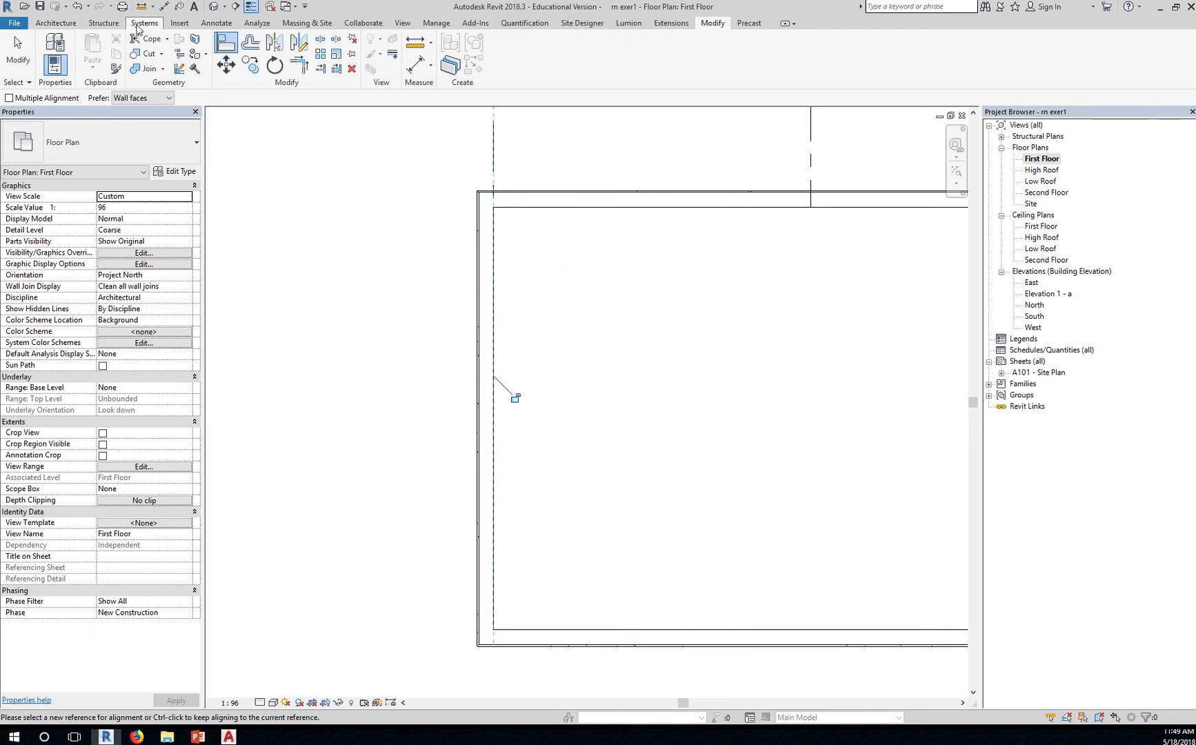
# Step: Draw a vertical Thin Lines detail line about 12.2 long, roughly 2.1 outside grid 1, running past both ends of the wall
pyautogui.click(211, 28)
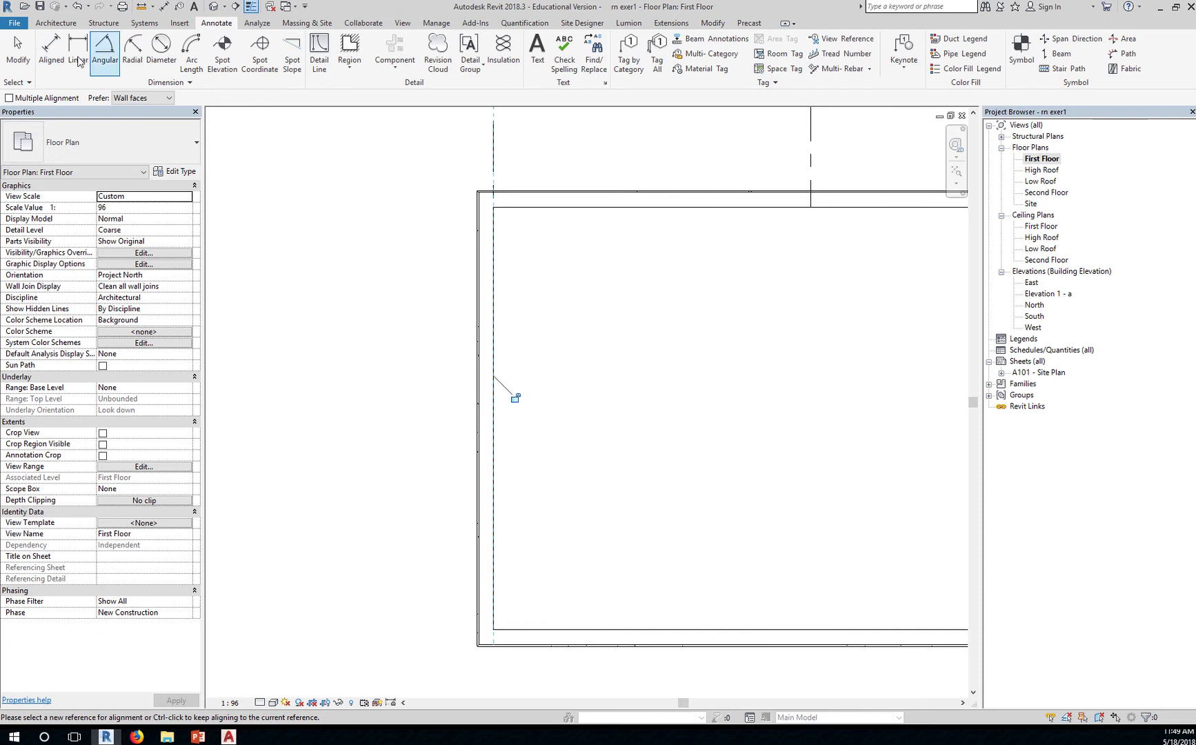
pyautogui.click(319, 46)
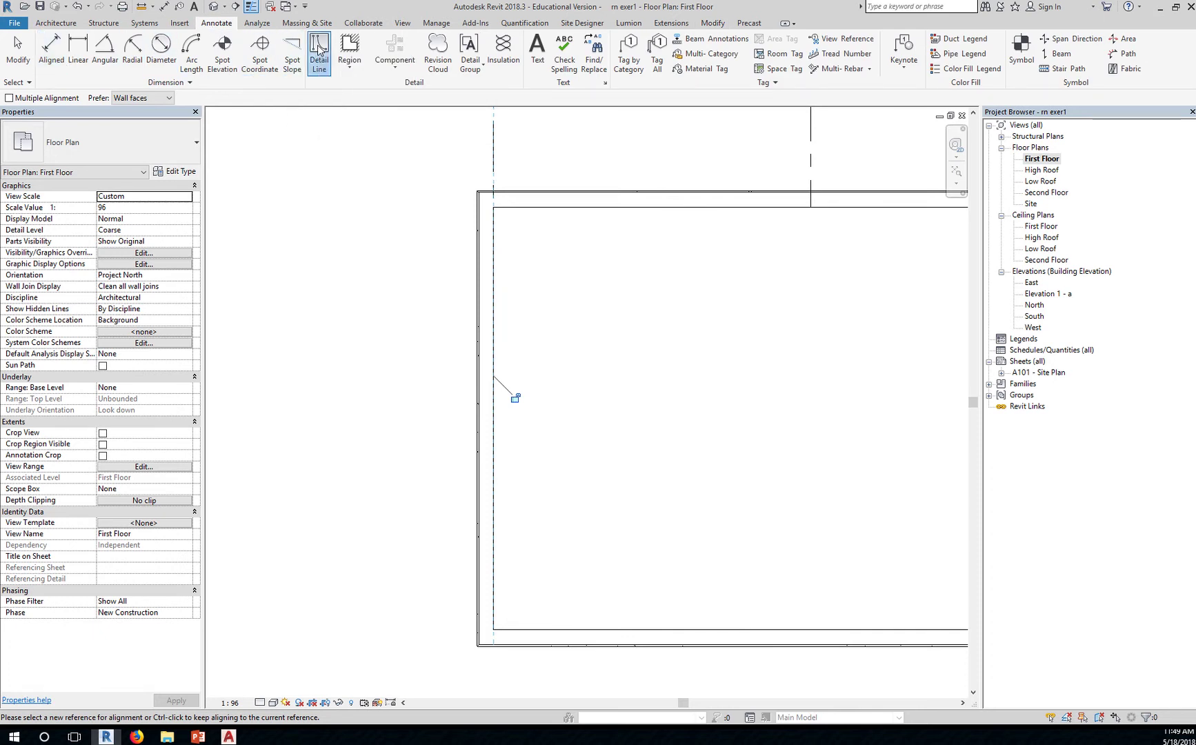
pyautogui.click(406, 150)
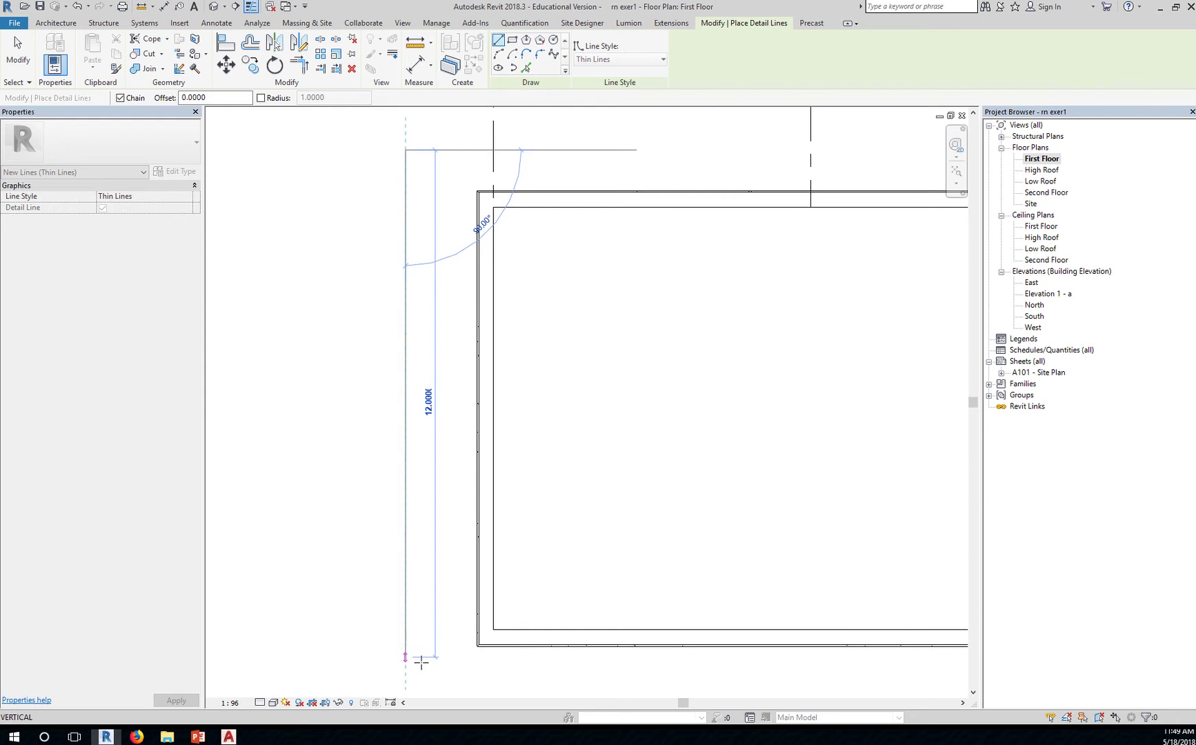
pyautogui.click(405, 665)
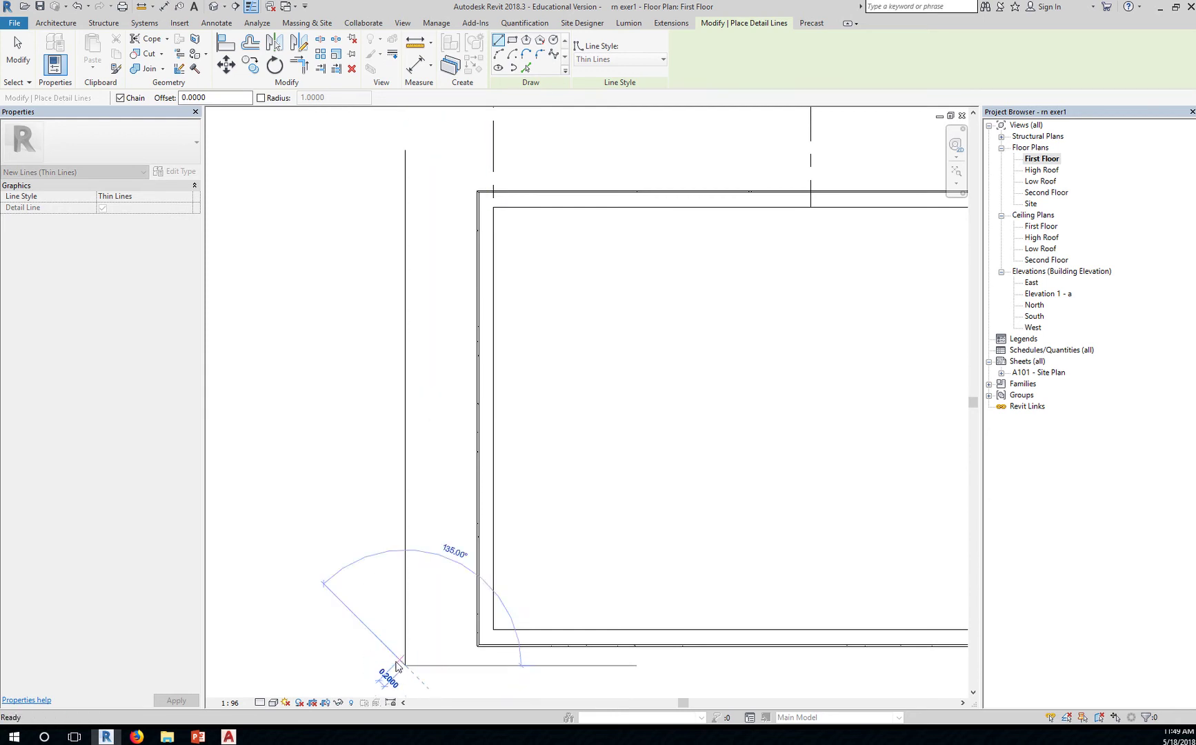
pyautogui.press('Escape')
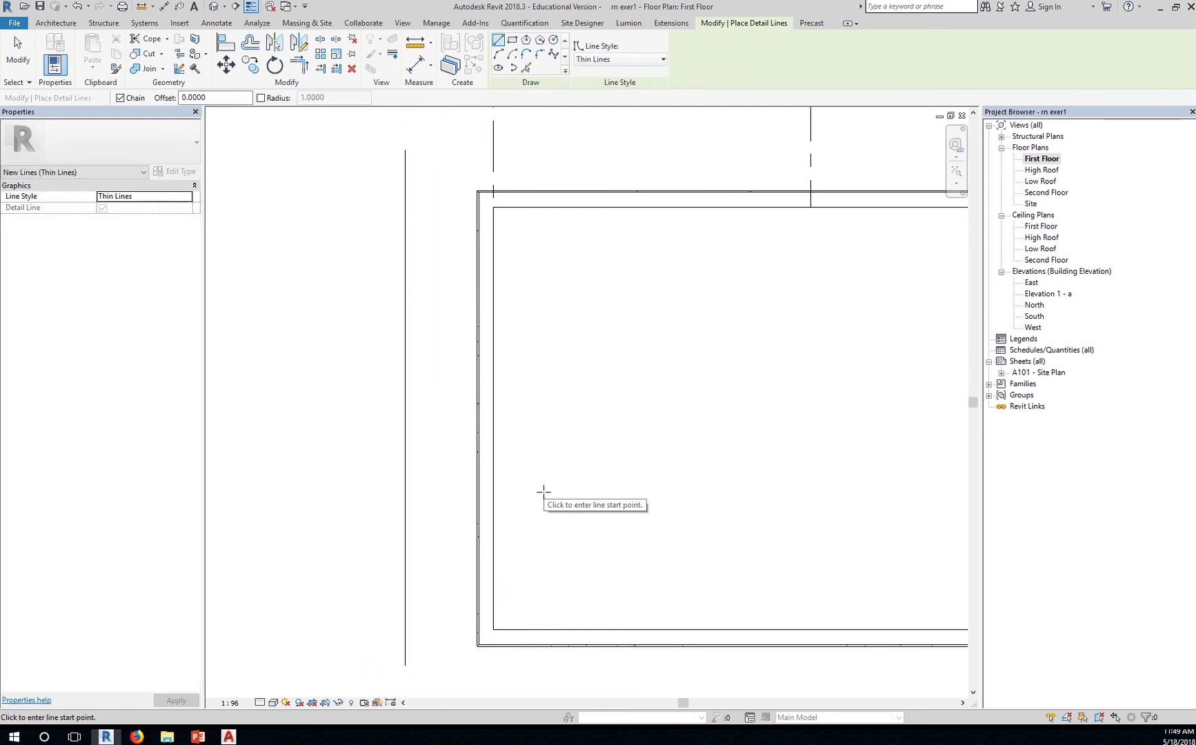
pyautogui.press('Escape')
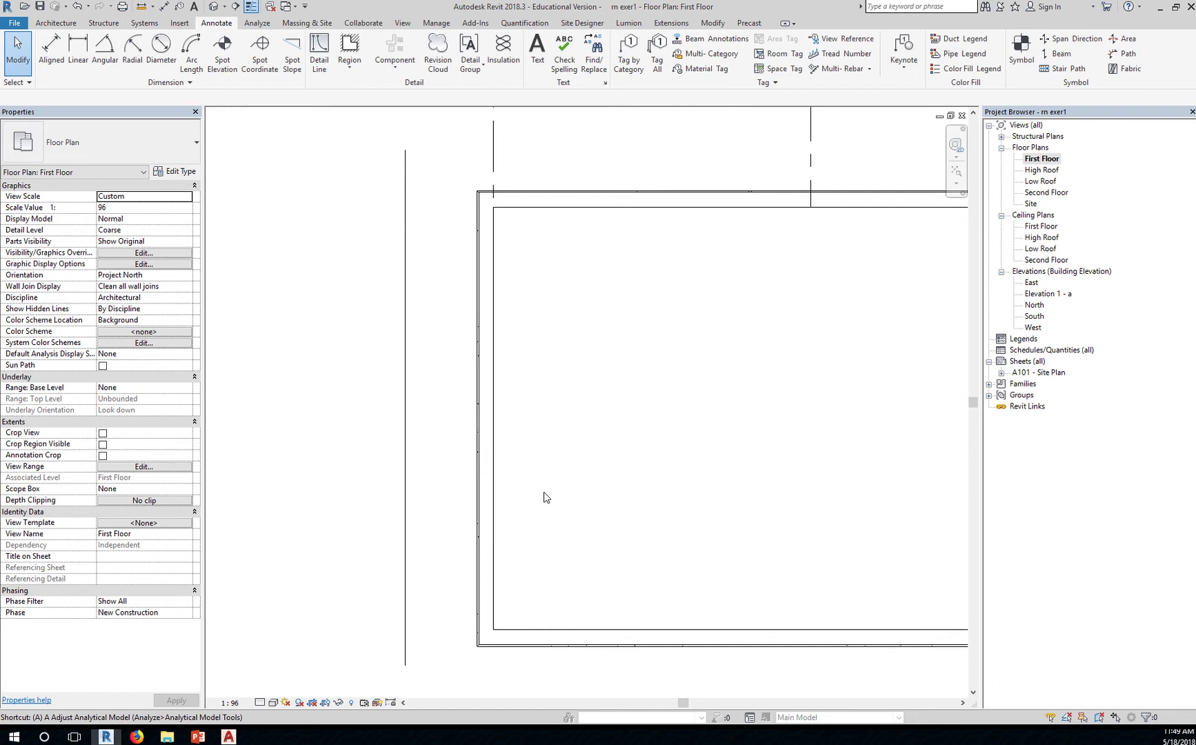
# Step: Align the interior face of the grid 1 wall with the vertical detail line
pyautogui.press('a')
pyautogui.press('l')
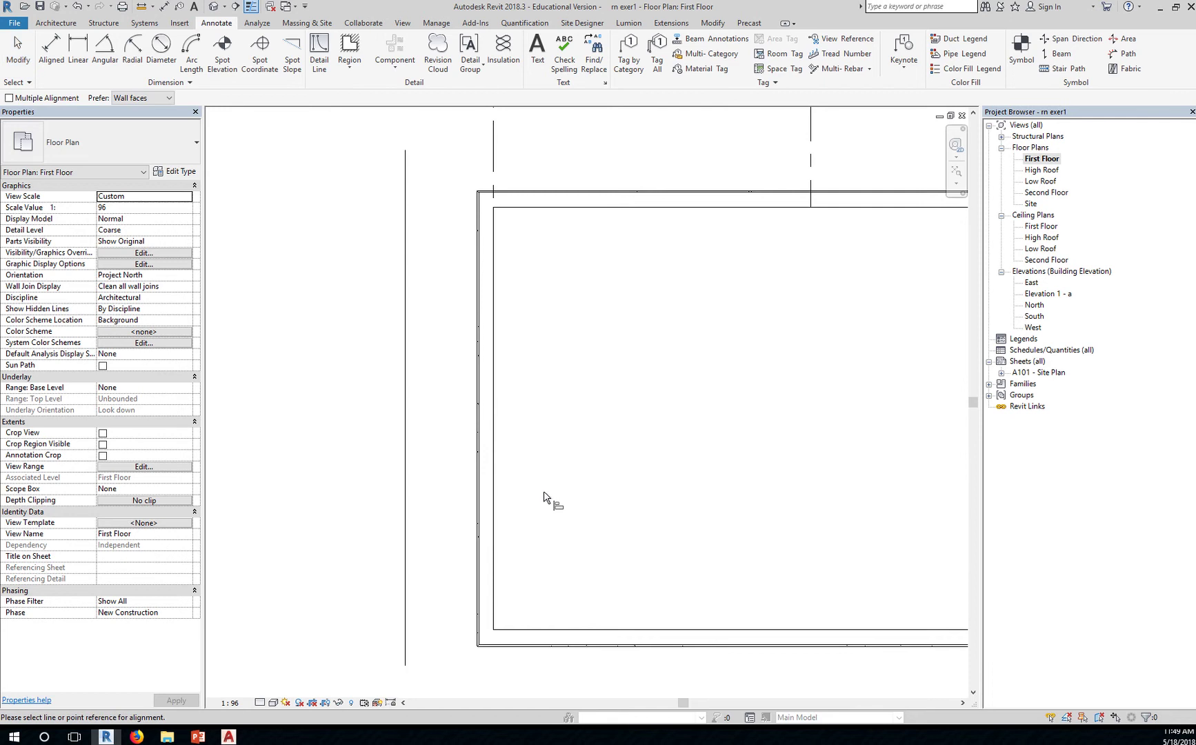
pyautogui.click(414, 394)
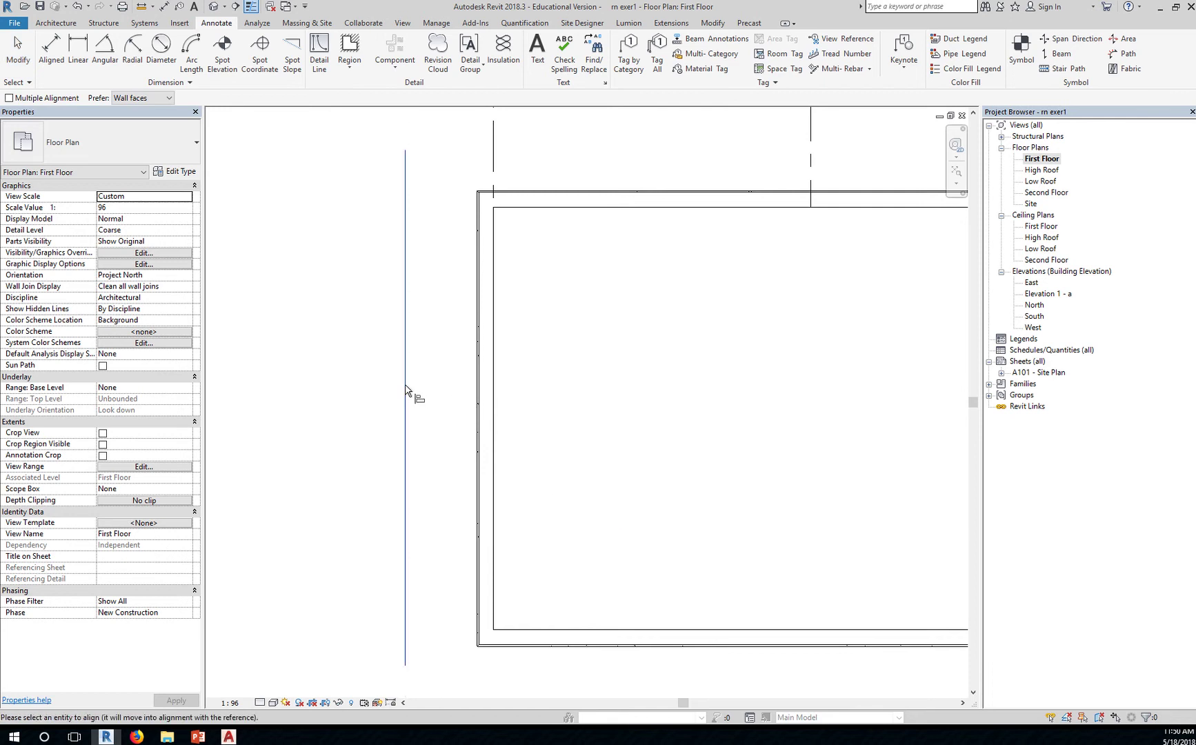
pyautogui.click(496, 367)
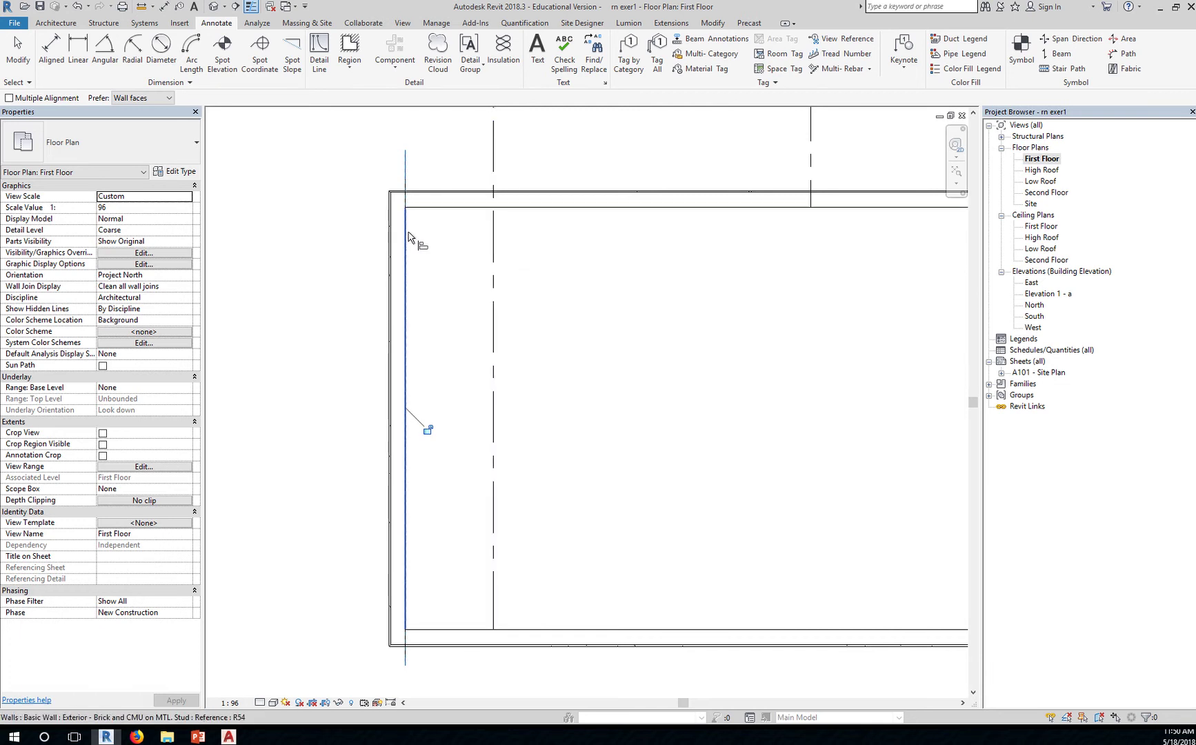
pyautogui.click(405, 172)
pyautogui.click(406, 256)
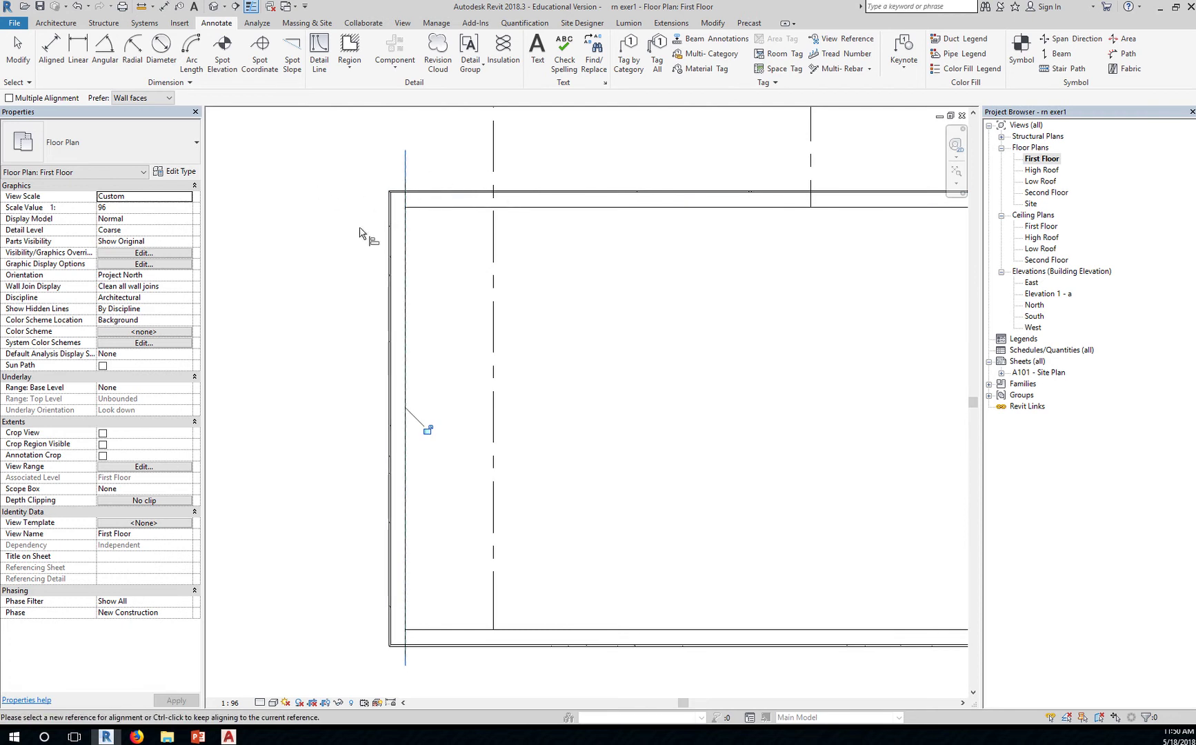
pyautogui.press('Escape')
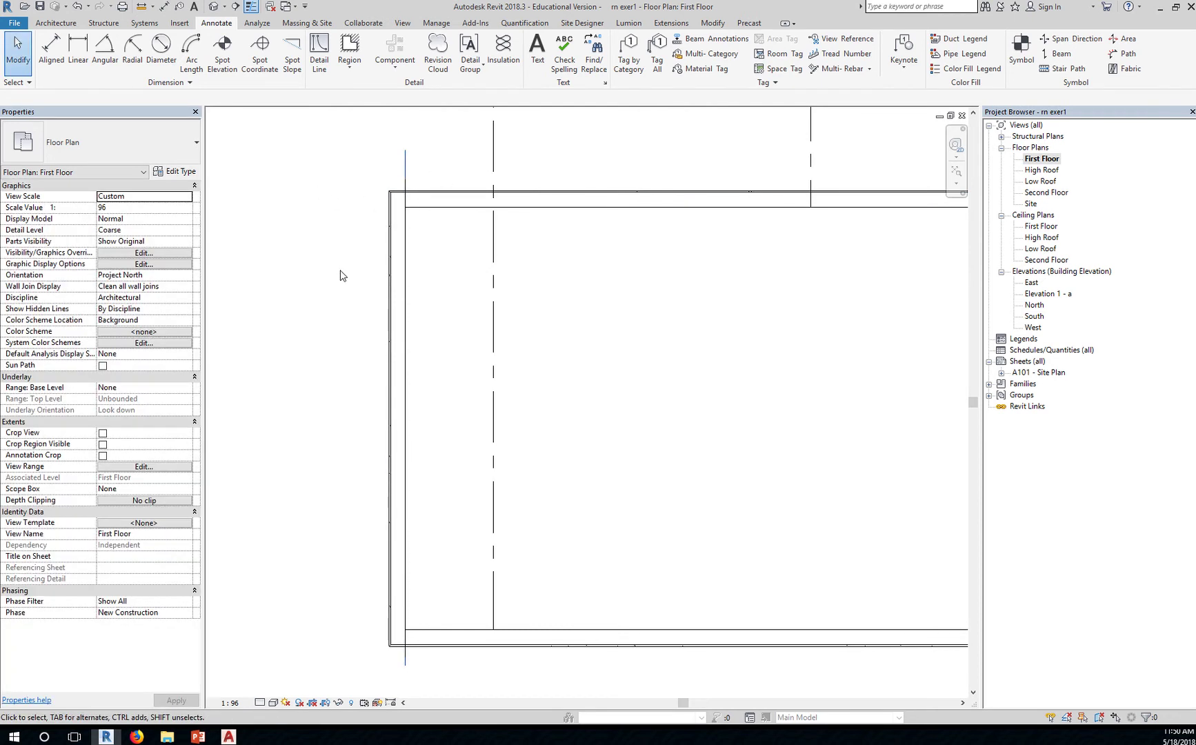
# Step: Delete the detail line and align the wall's interior face back to grid 1
pyautogui.click(405, 174)
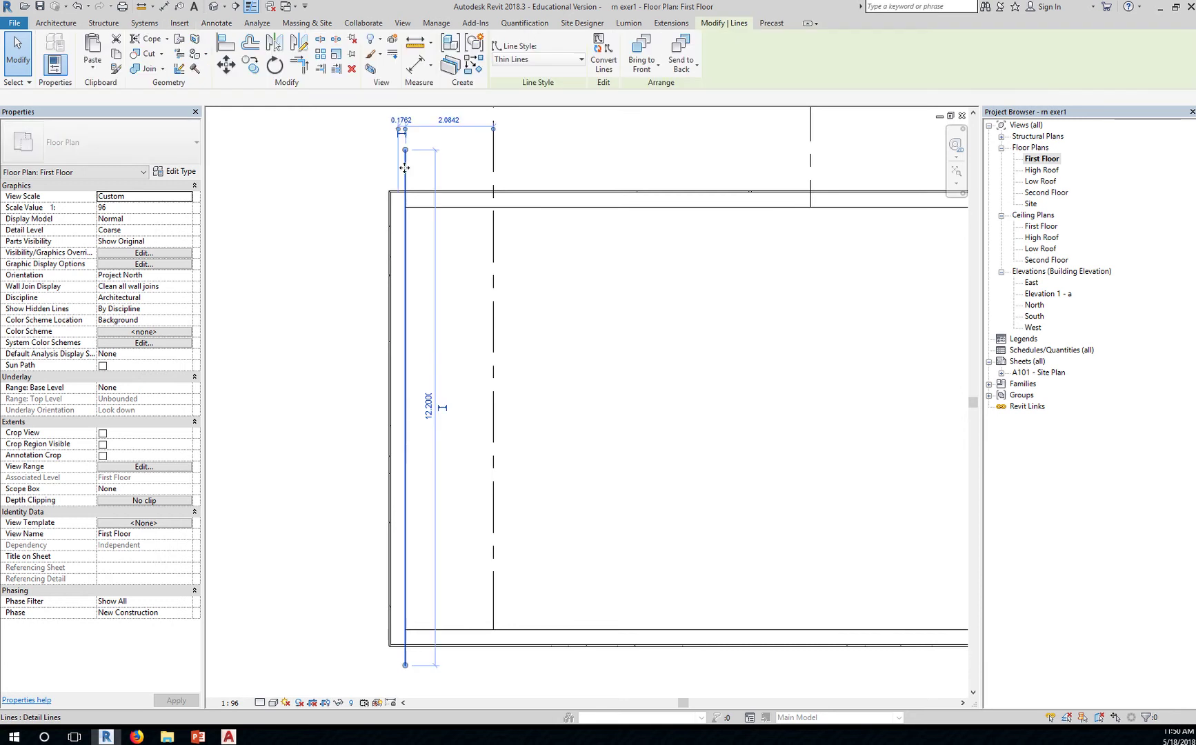
pyautogui.press('Delete')
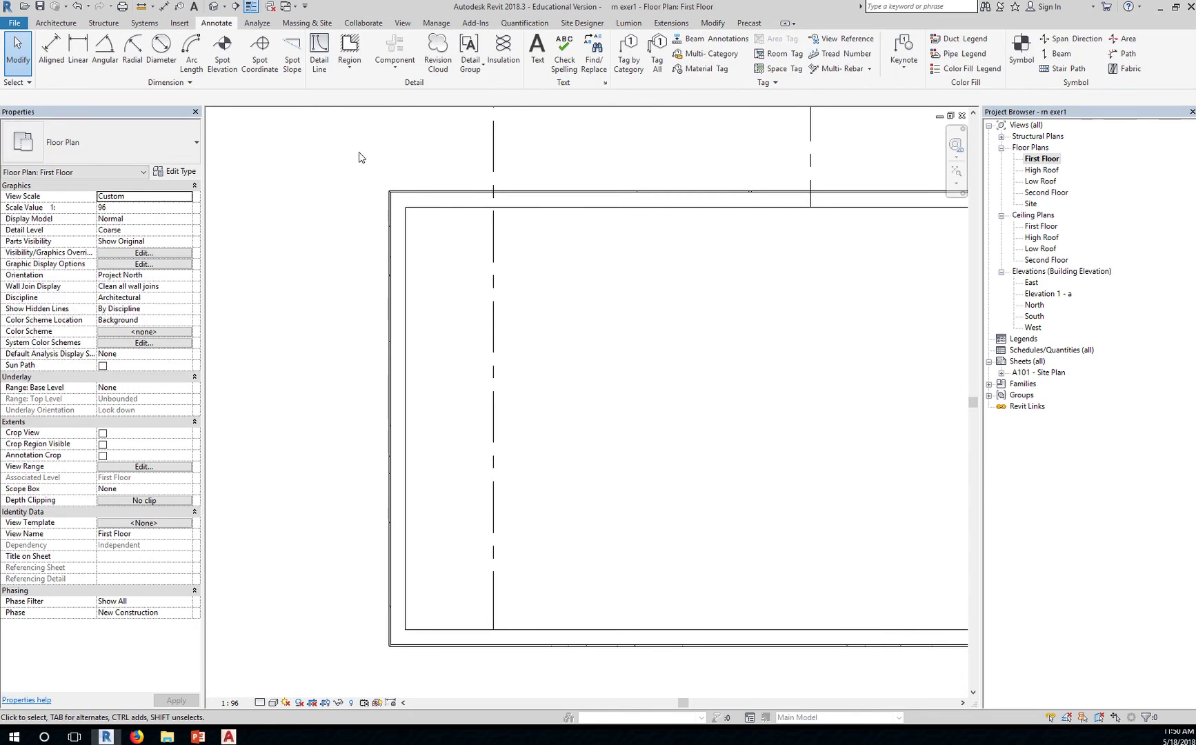
pyautogui.press('a')
pyautogui.press('l')
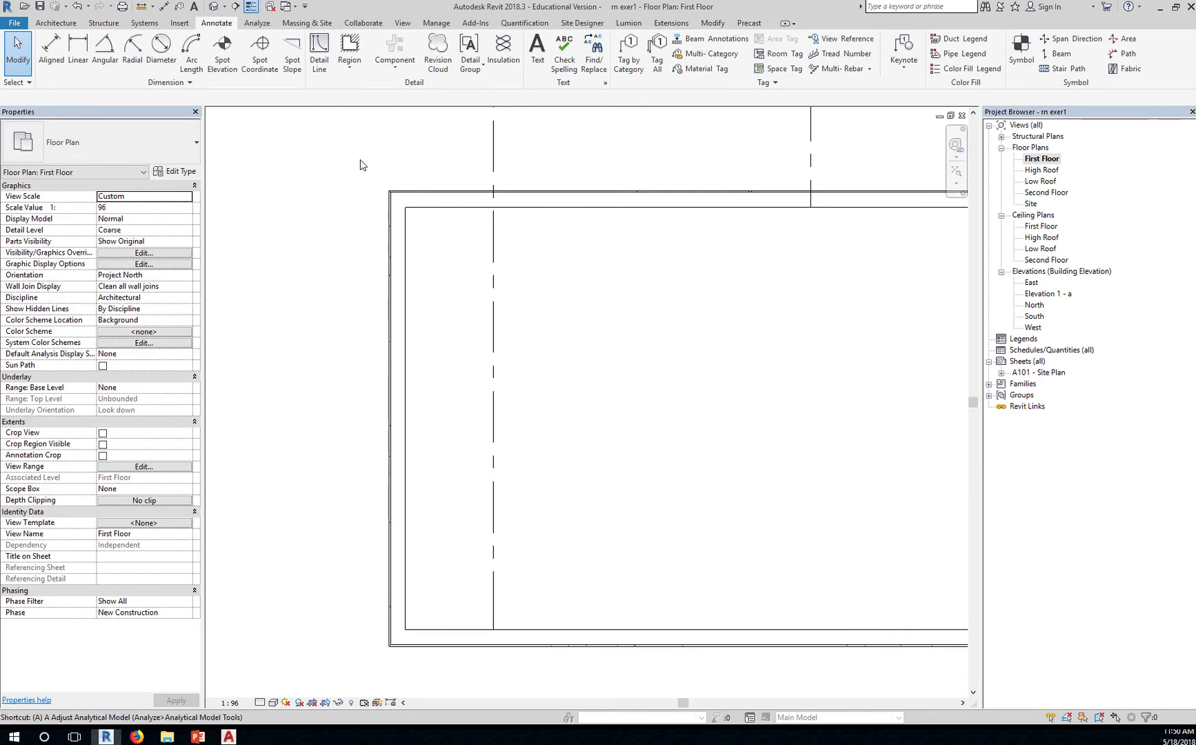
pyautogui.click(493, 267)
pyautogui.click(406, 269)
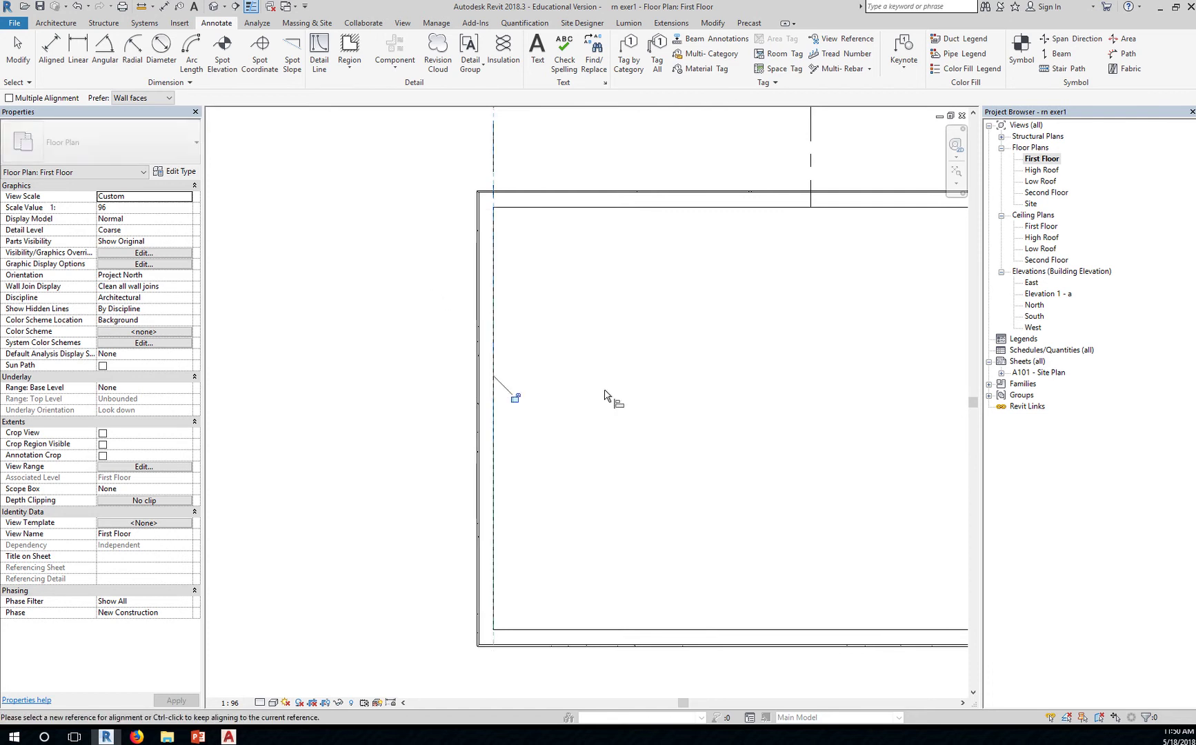
pyautogui.scroll(-2, 632, 414)
pyautogui.moveTo(702, 419); pyautogui.dragTo(565, 391, button='middle')
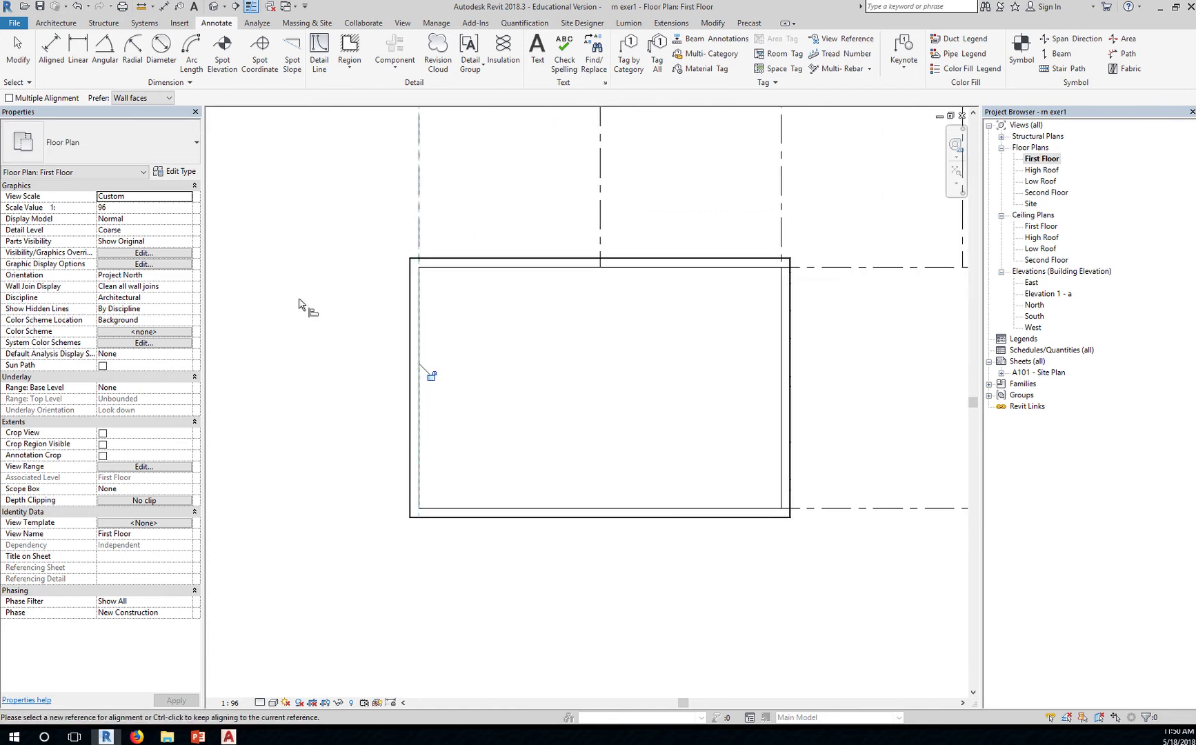
# Step: Leave Align and flip the grid 1 wall so its exterior brick face turns toward the inside of the building
pyautogui.click(18, 52)
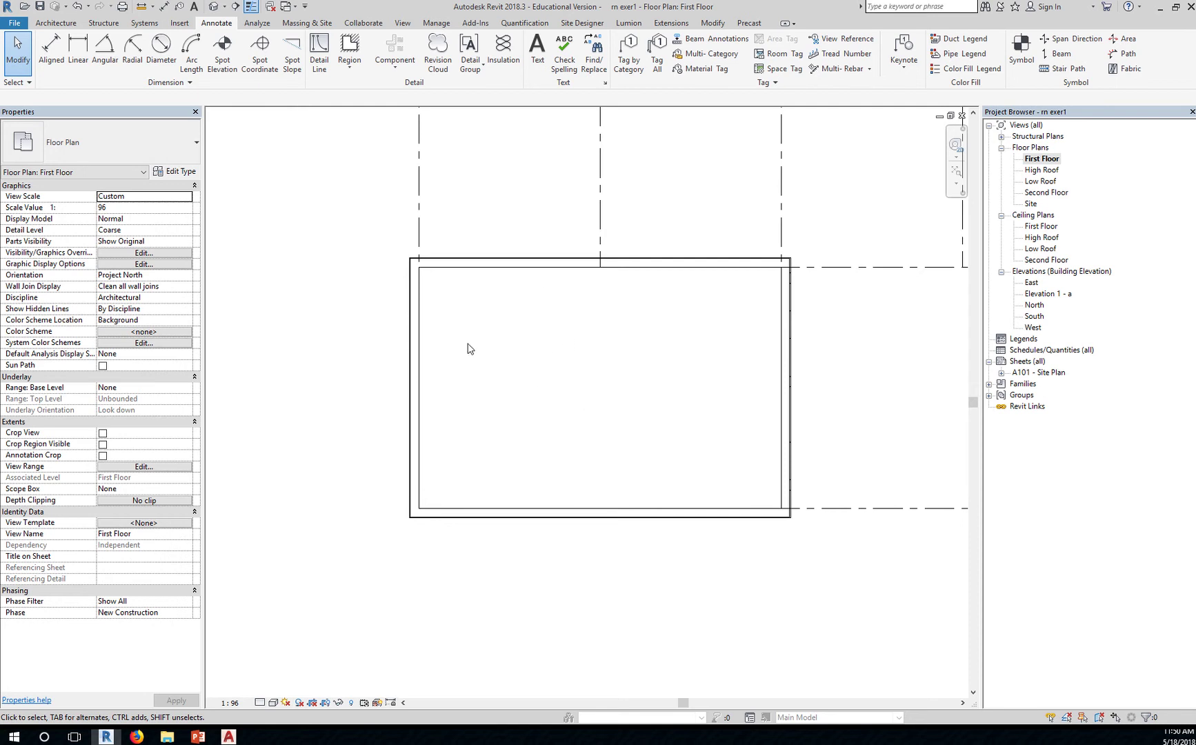
pyautogui.click(414, 332)
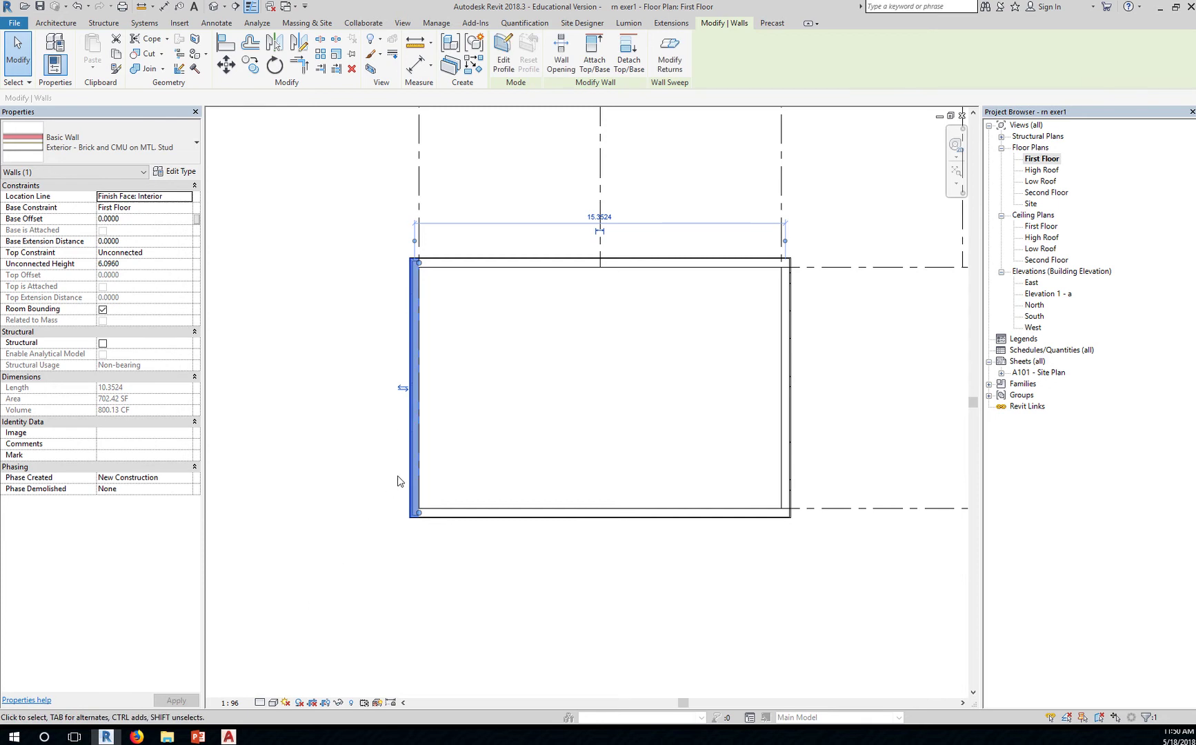
pyautogui.scroll(5, 400, 476)
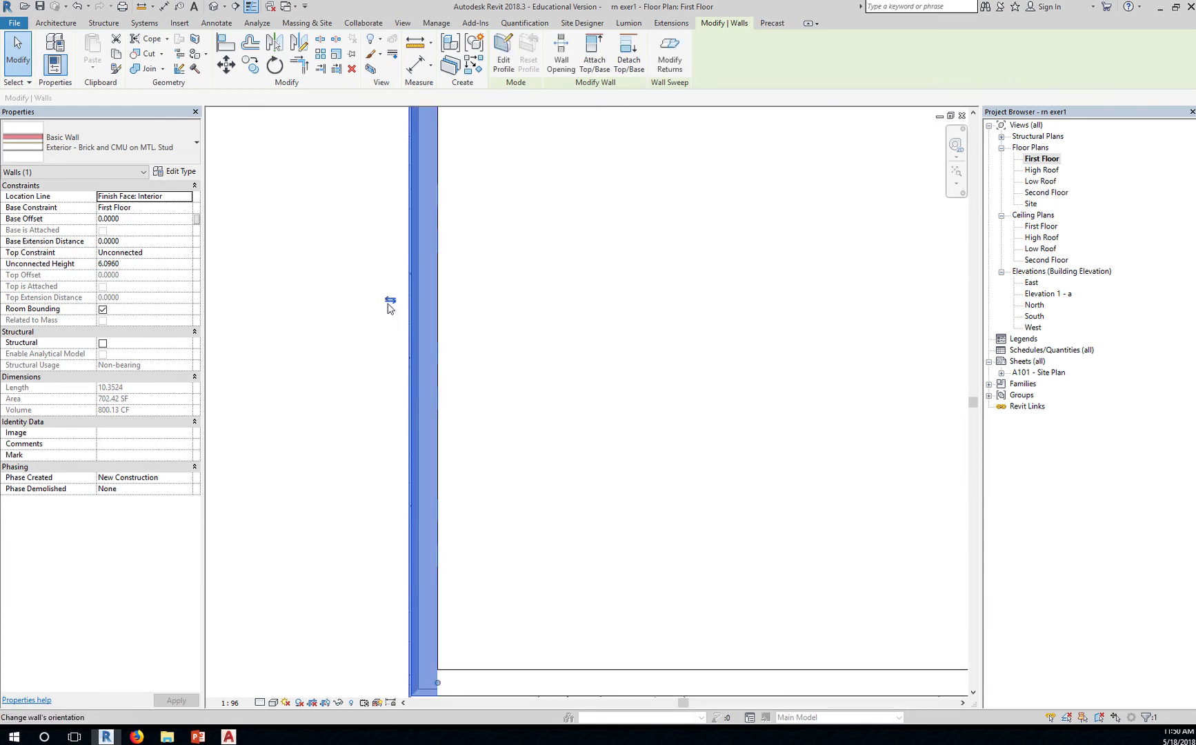
pyautogui.click(380, 315)
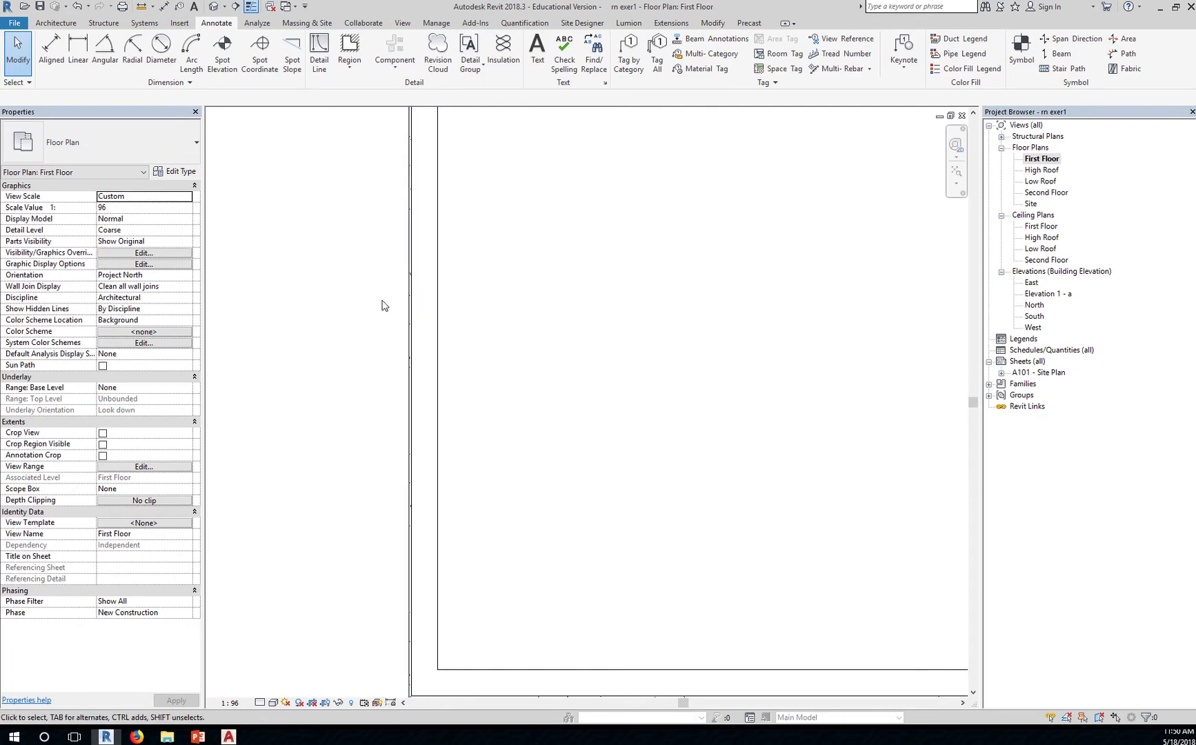
pyautogui.click(407, 325)
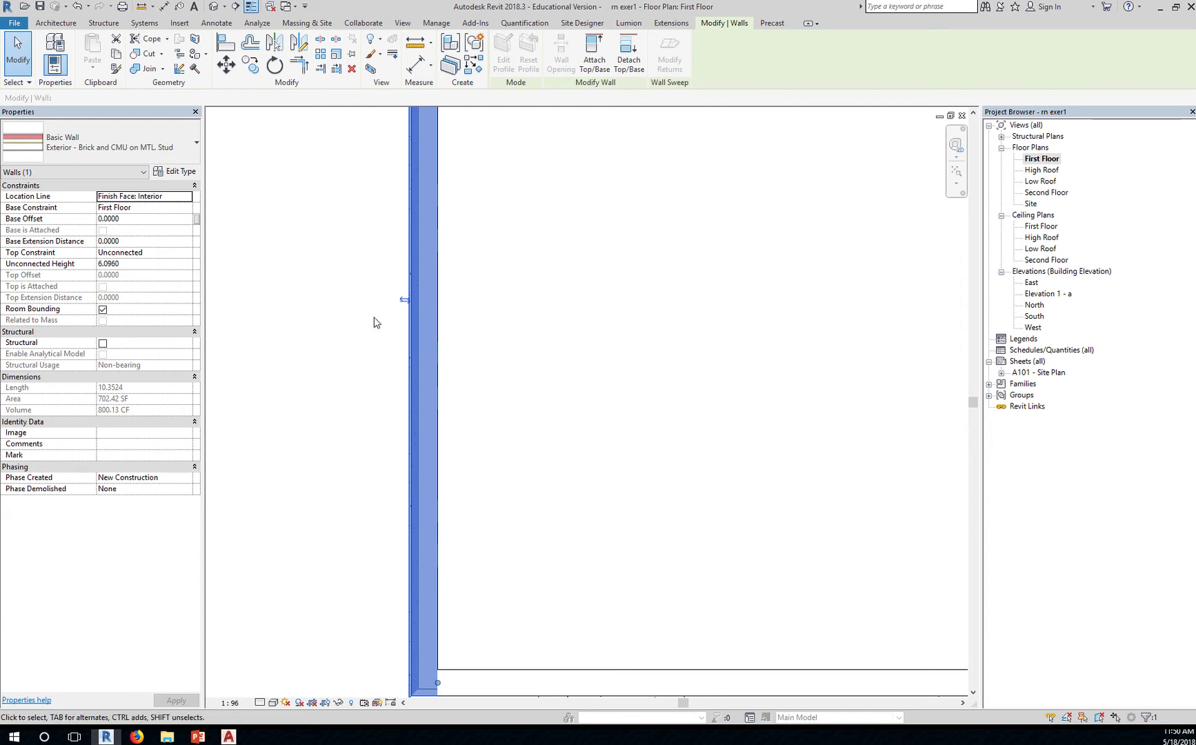
pyautogui.click(405, 301)
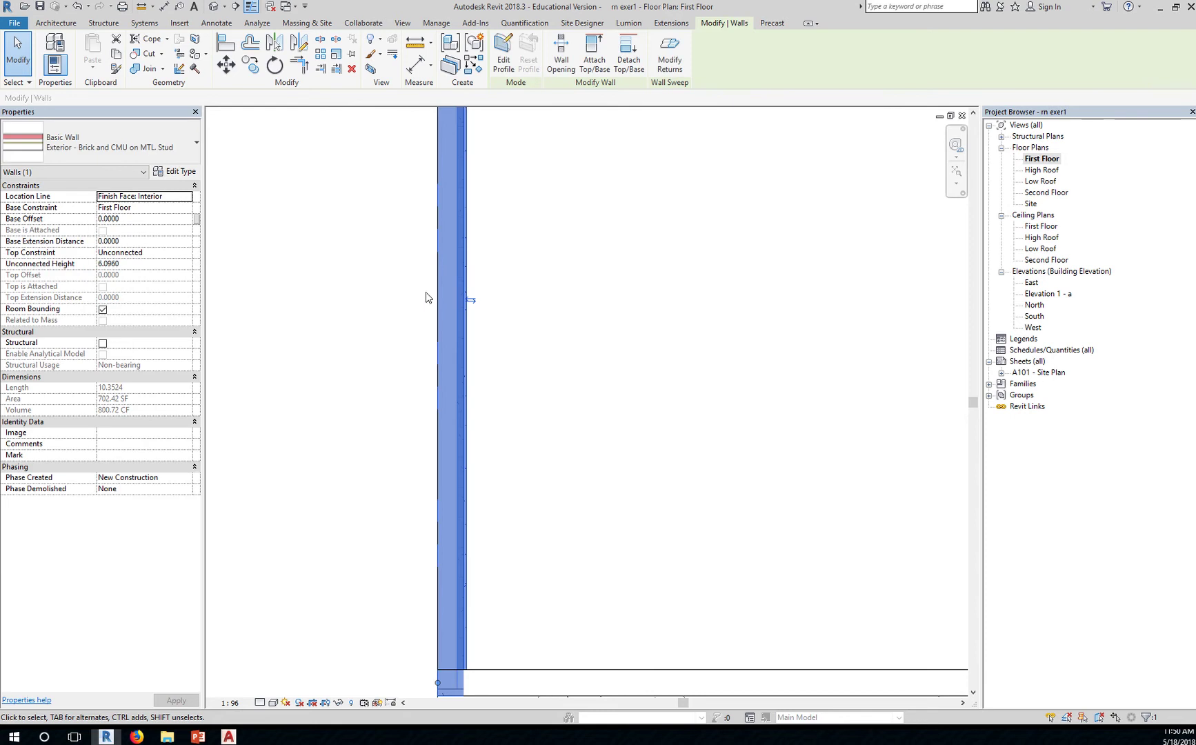
pyautogui.click(537, 339)
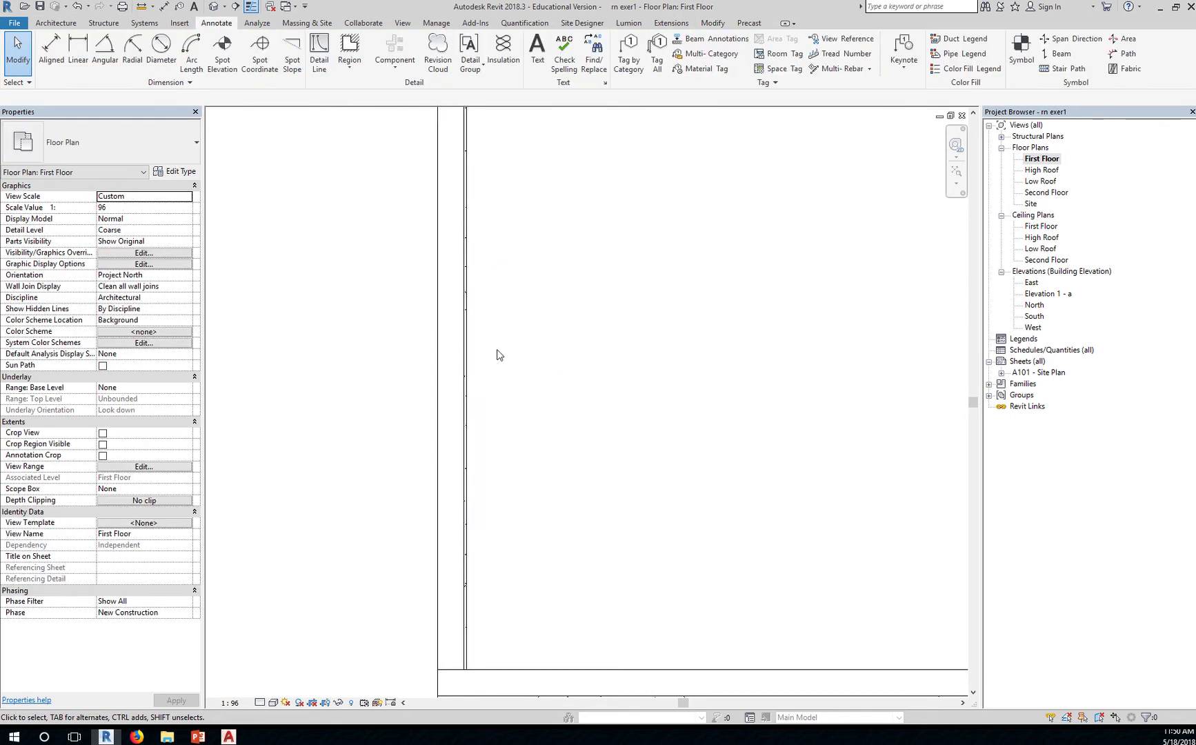
# Step: Flip the grid 1 wall back so its exterior brick face points outward
pyautogui.click(470, 344)
pyautogui.click(472, 300)
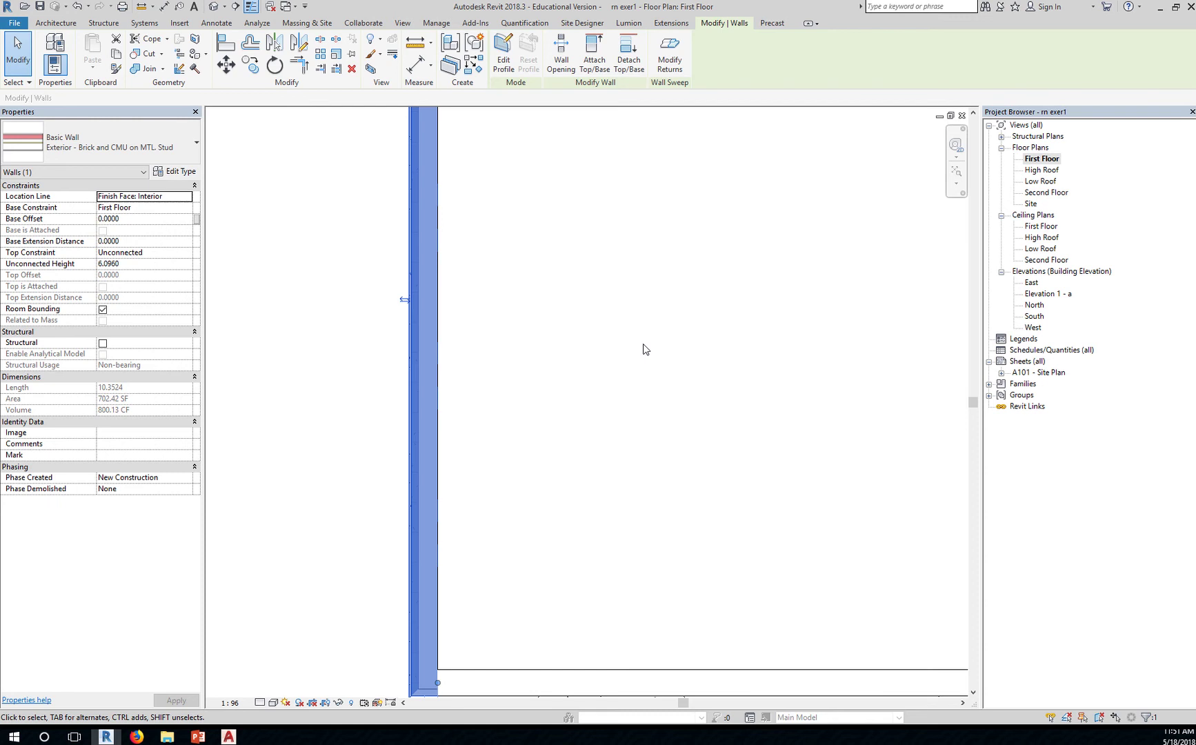
pyautogui.click(347, 347)
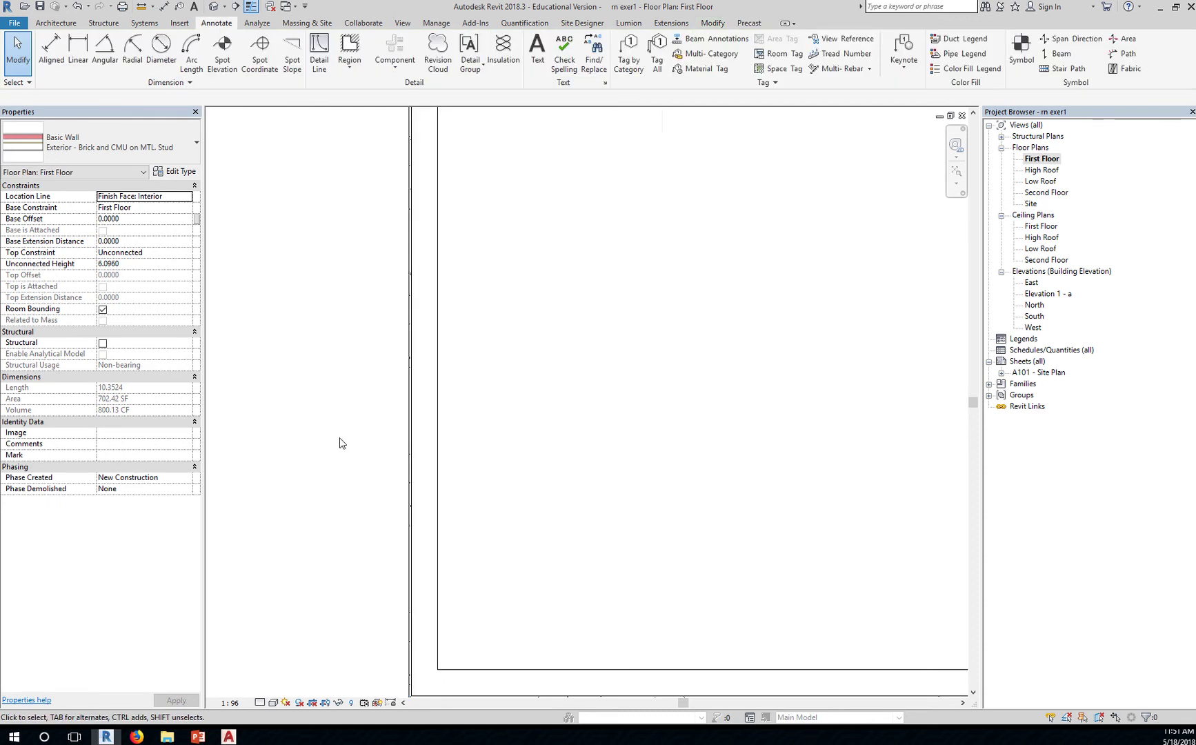
# Step: Set the grid 1 wall's top constraint to Up to level: Second Floor
pyautogui.scroll(-2, 340, 444)
pyautogui.scroll(1, 511, 404)
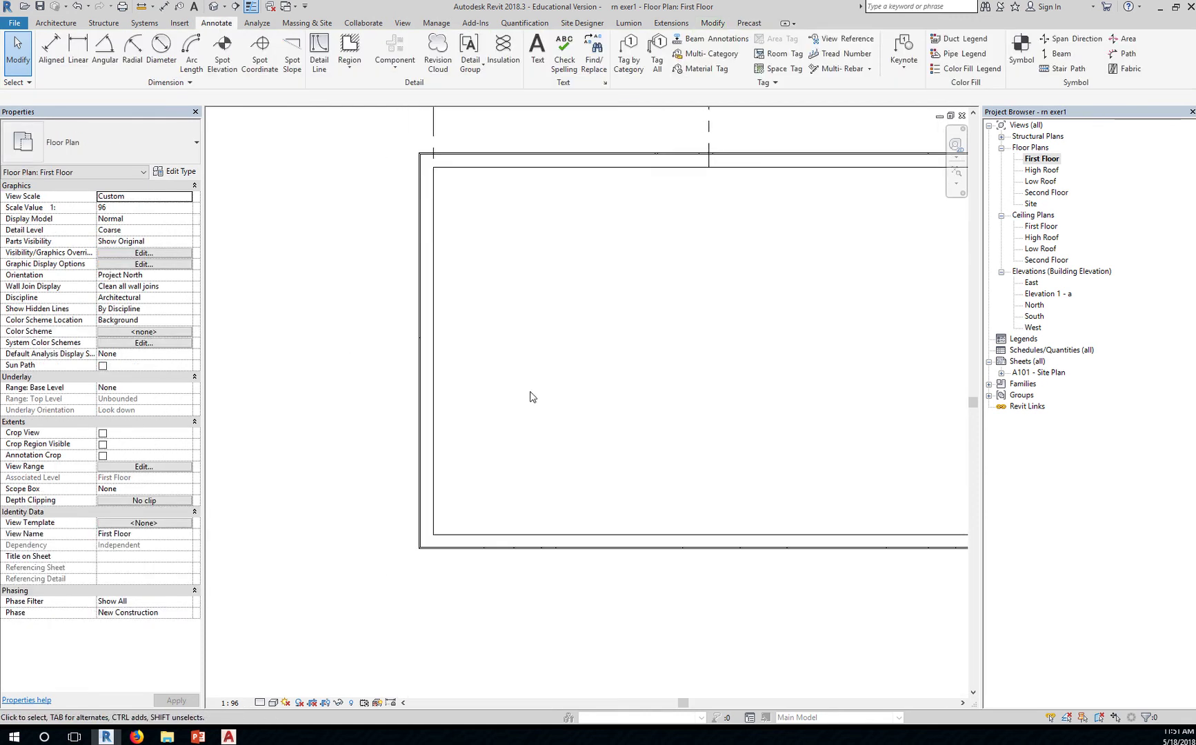
pyautogui.scroll(-1, 499, 420)
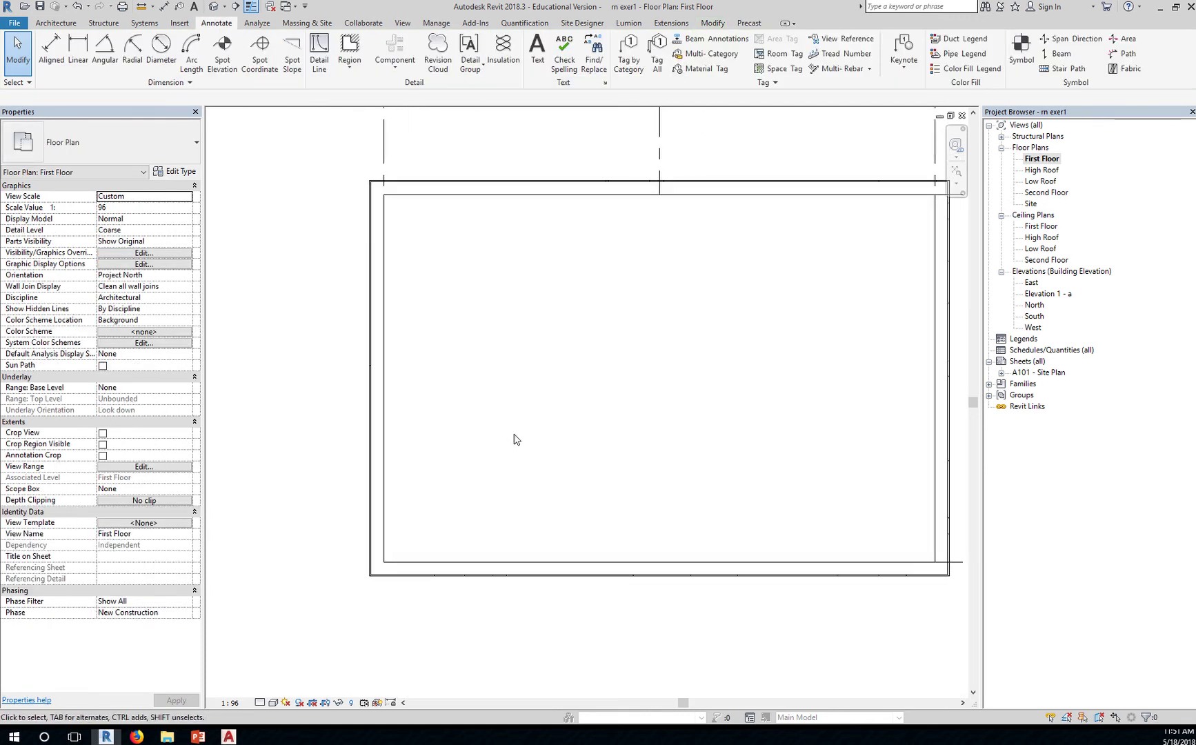
pyautogui.click(375, 373)
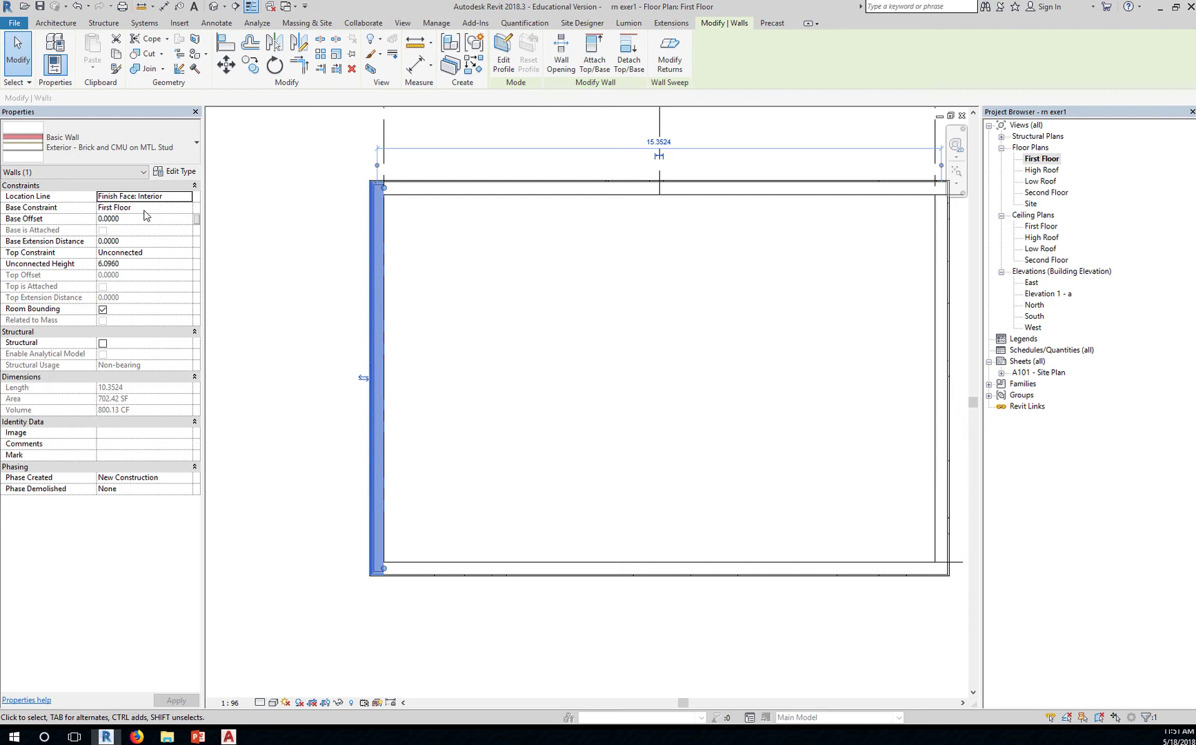
pyautogui.click(128, 219)
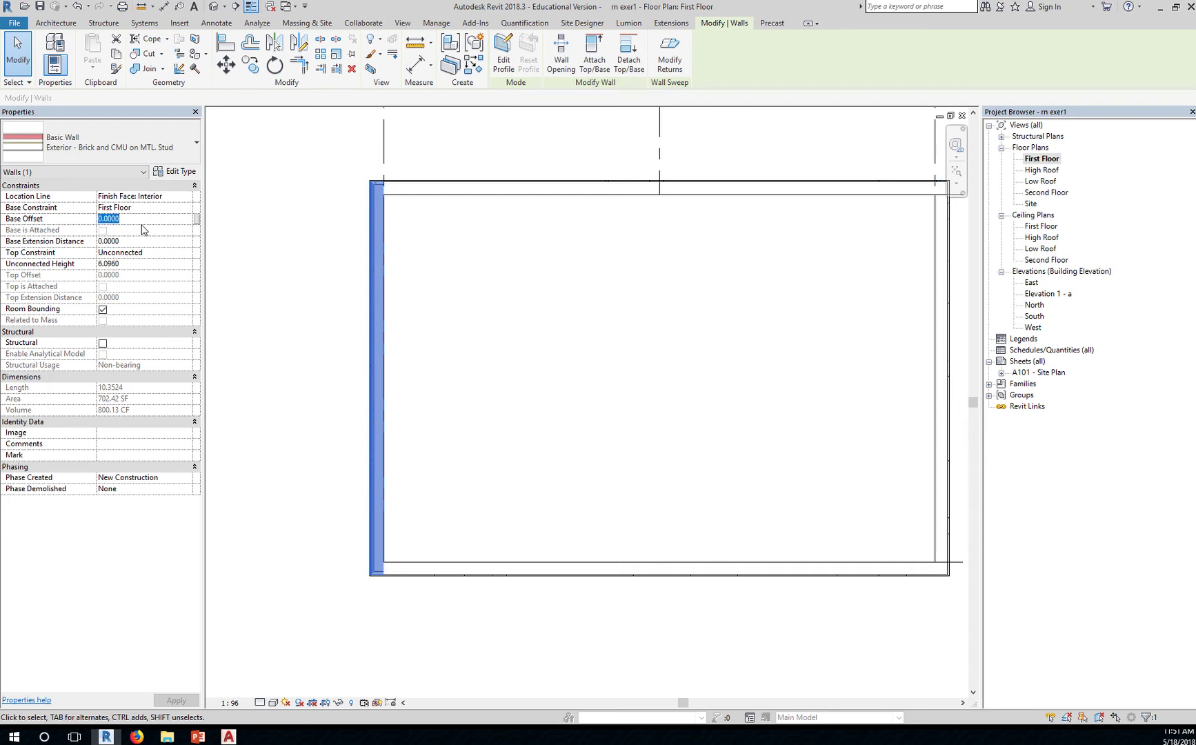
pyautogui.click(148, 253)
pyautogui.click(186, 254)
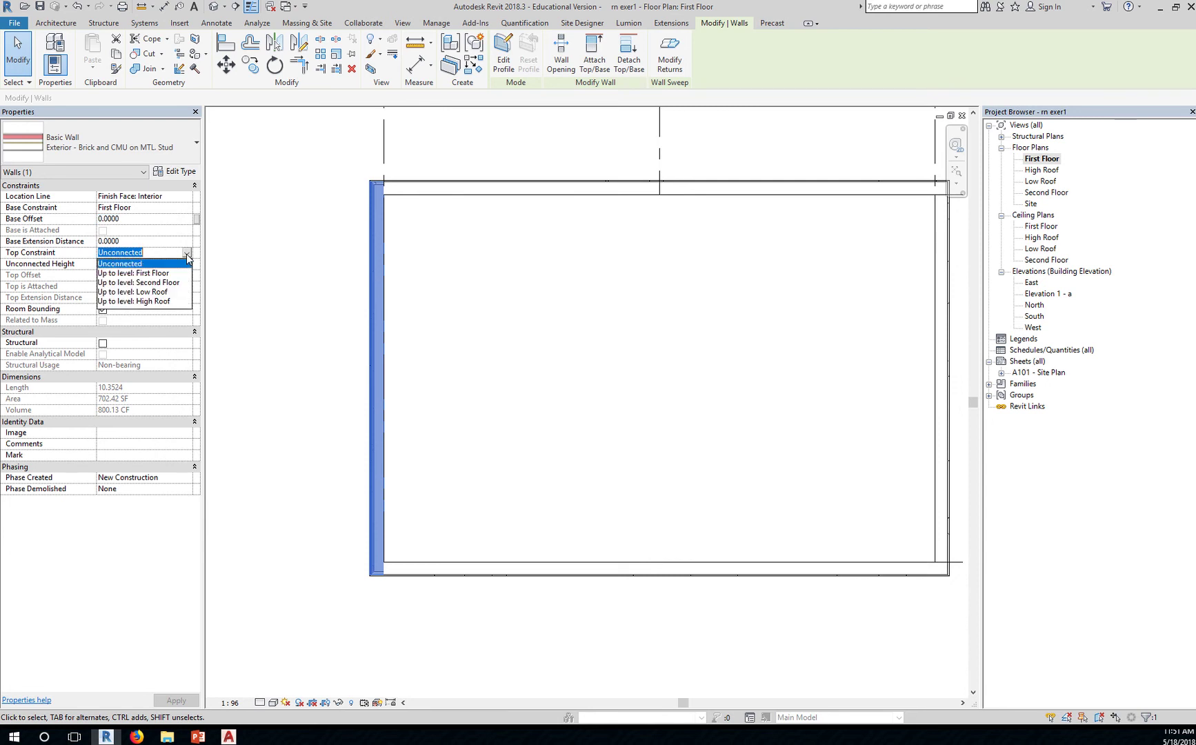
pyautogui.click(164, 283)
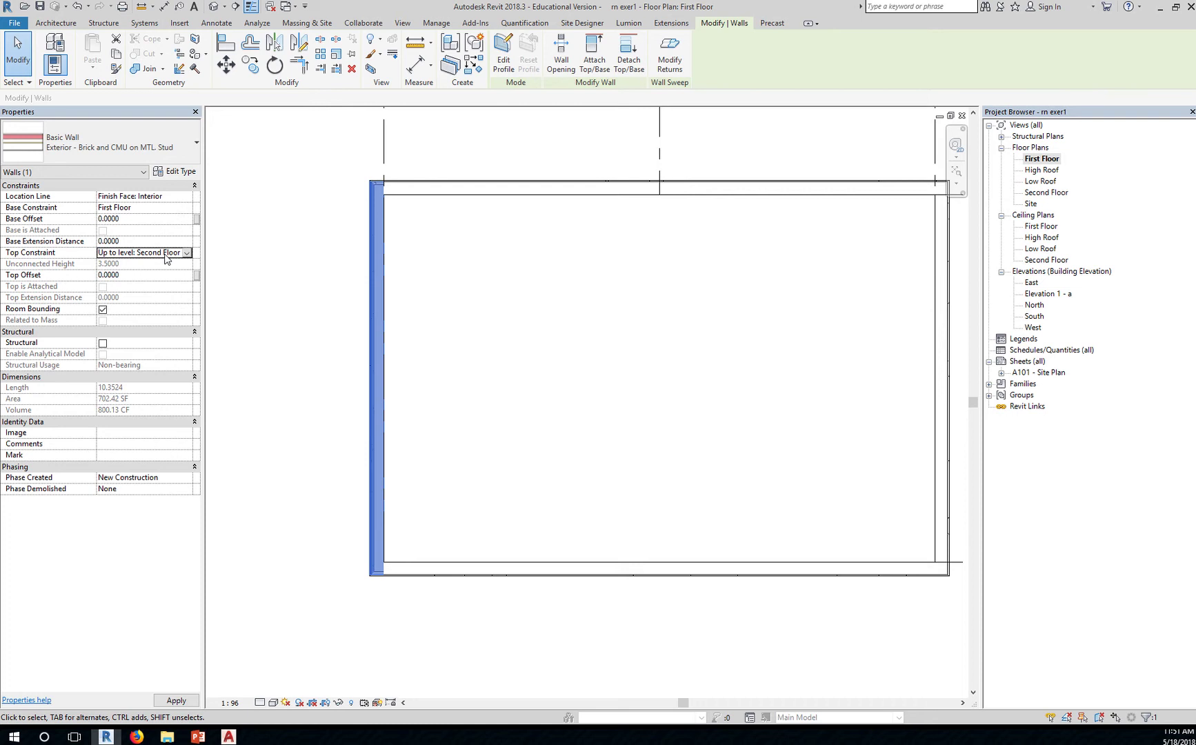
# Step: Switch the grid 1 wall's top constraint to Unconnected and return it to Up to level: Second Floor
pyautogui.click(186, 253)
pyautogui.click(150, 264)
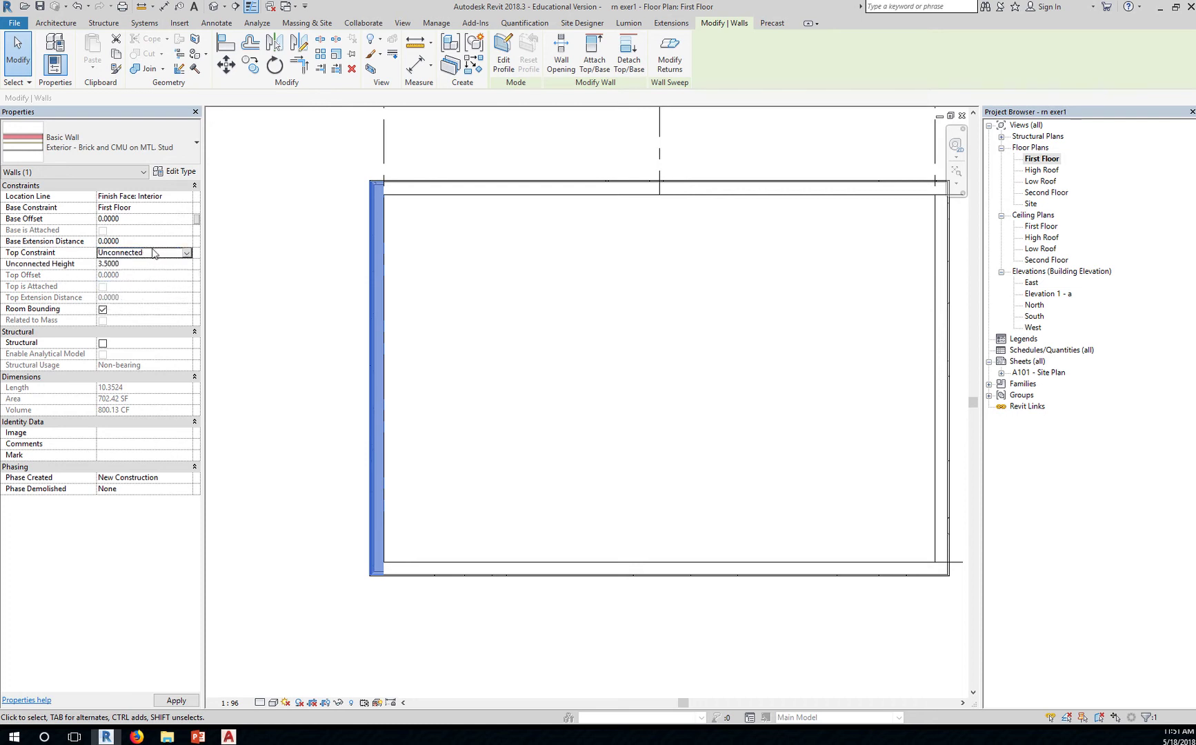
pyautogui.click(121, 264)
pyautogui.click(137, 252)
pyautogui.click(185, 254)
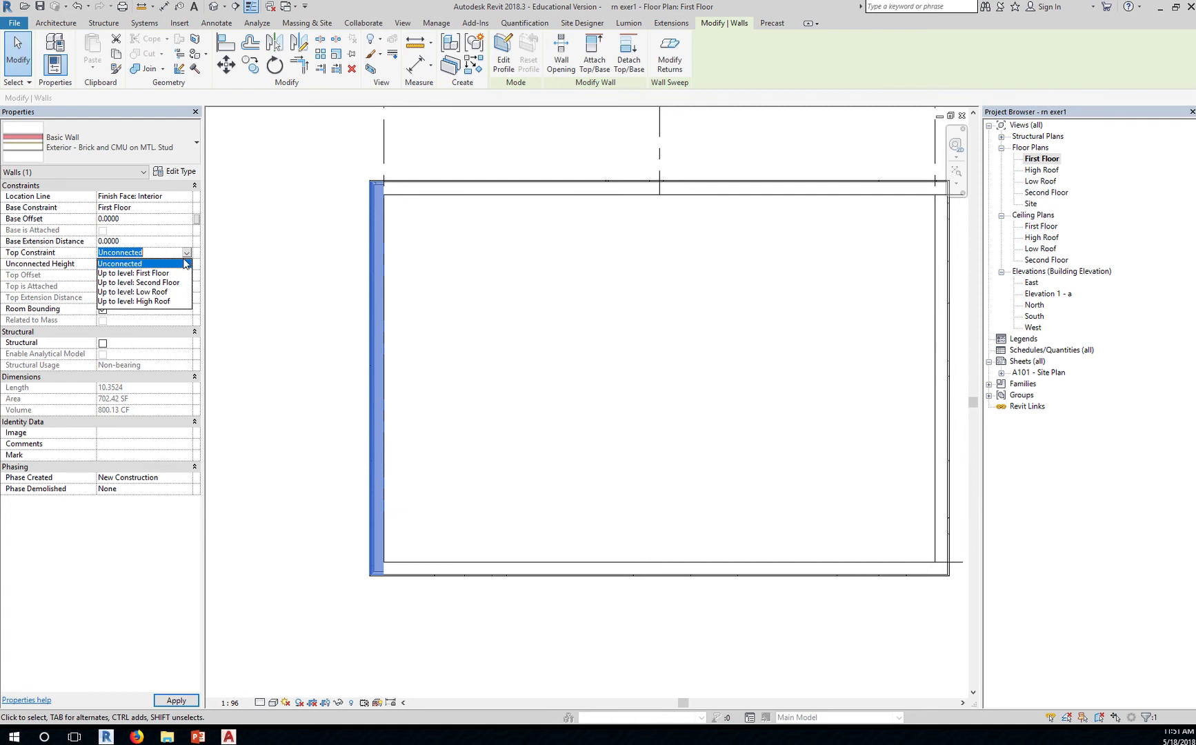
pyautogui.click(157, 282)
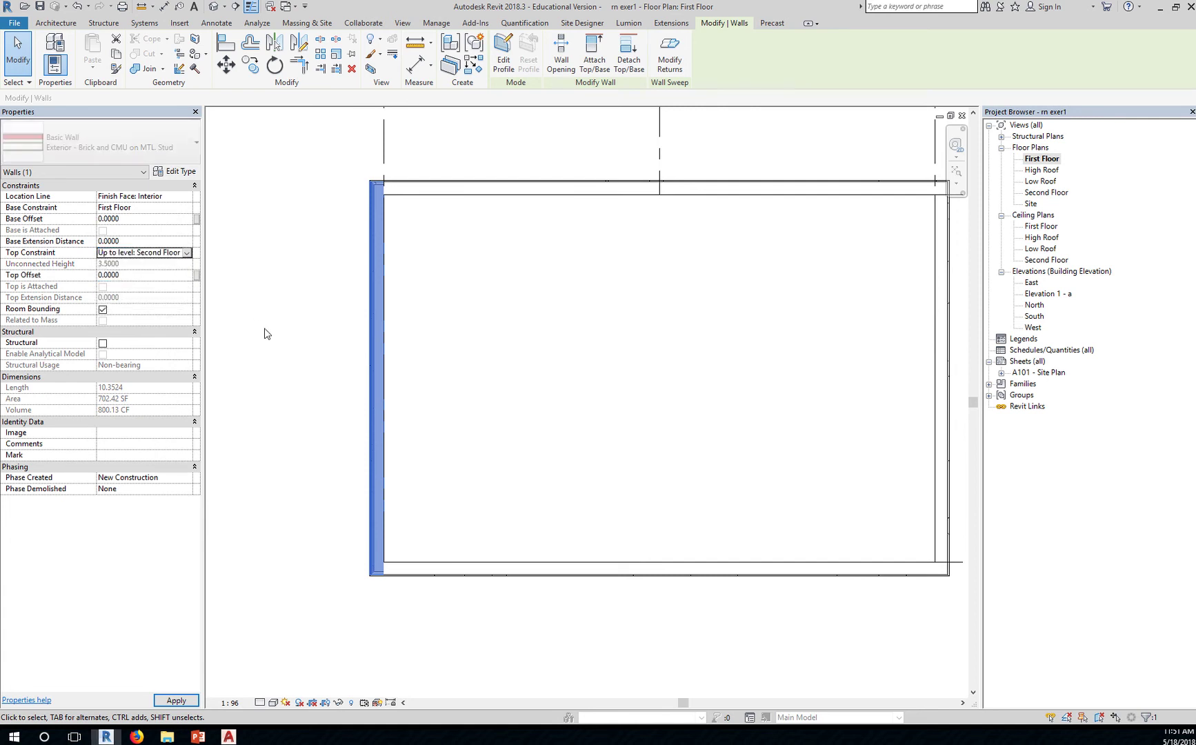
pyautogui.click(331, 429)
# Step: Open the default 3D view to compare the wall heights, and return to the First Floor plan
pyautogui.scroll(-1, 564, 490)
pyautogui.scroll(-1, 565, 490)
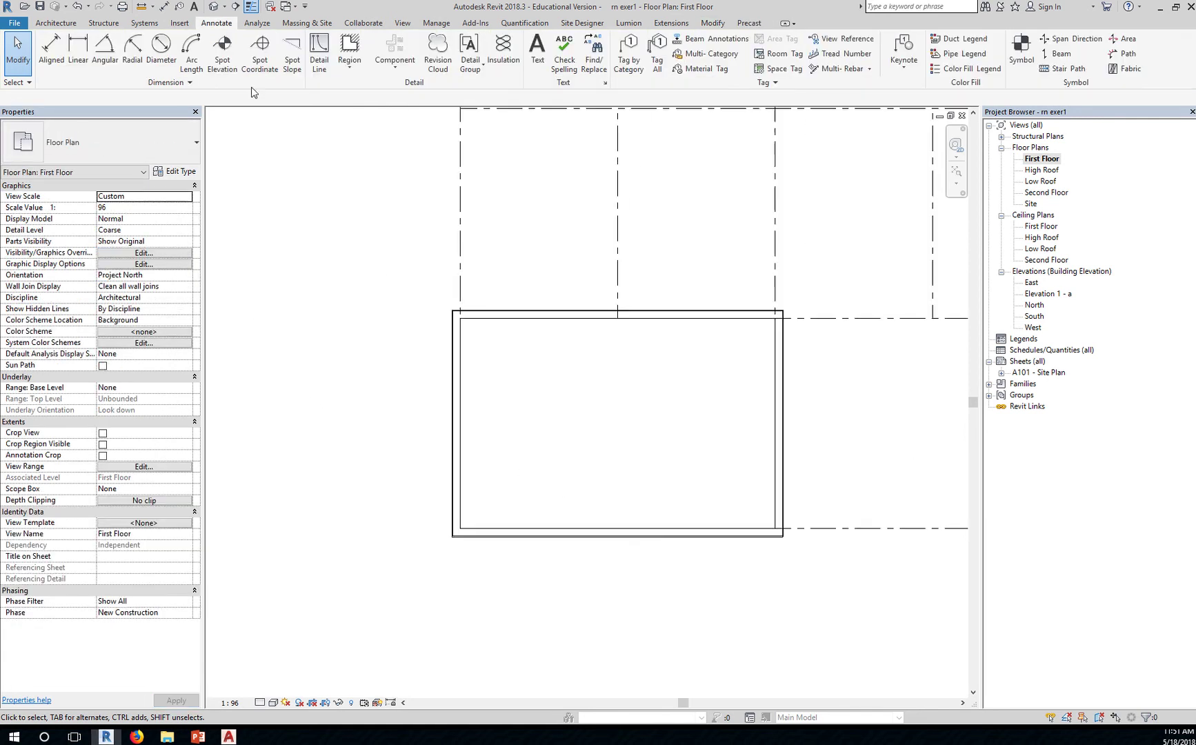
pyautogui.click(214, 8)
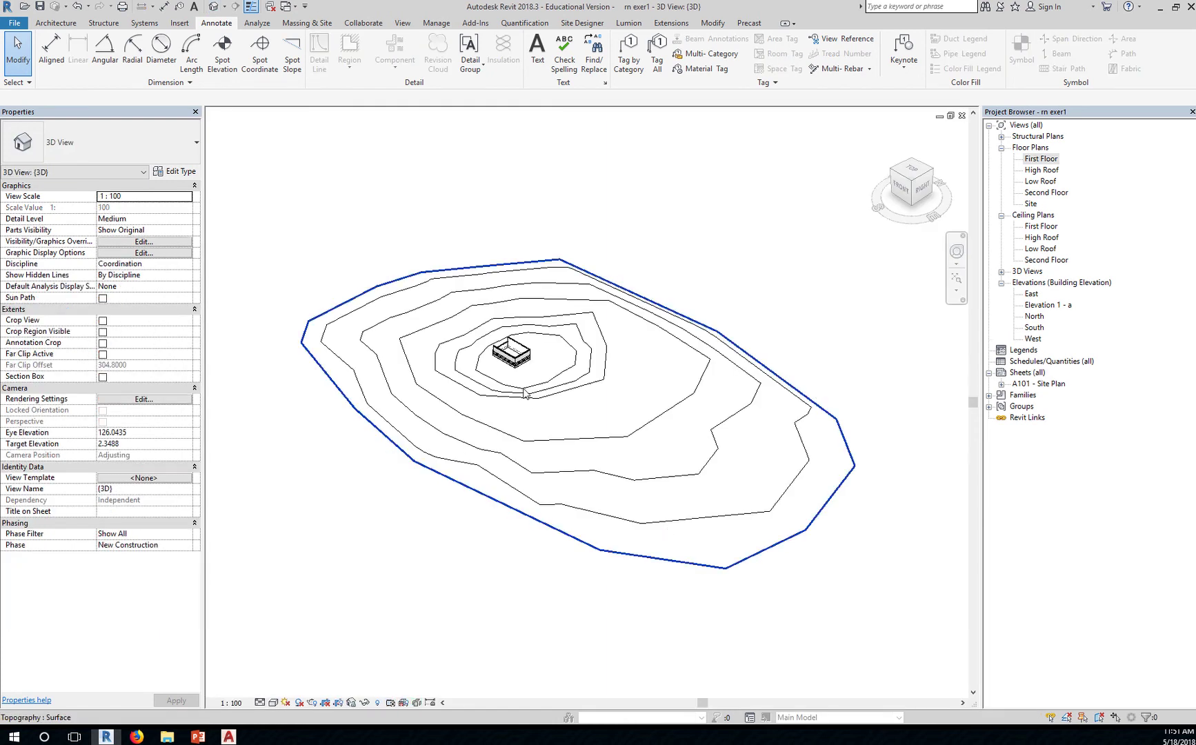
pyautogui.scroll(5, 607, 324)
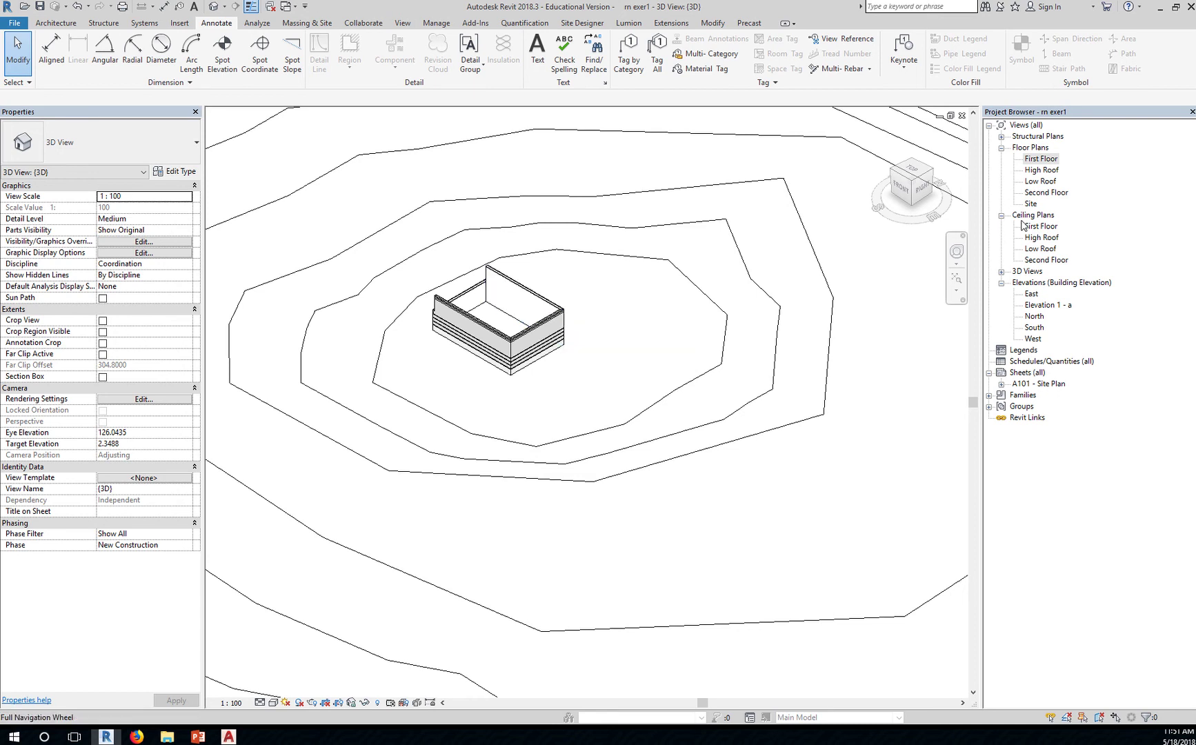
pyautogui.click(1040, 159)
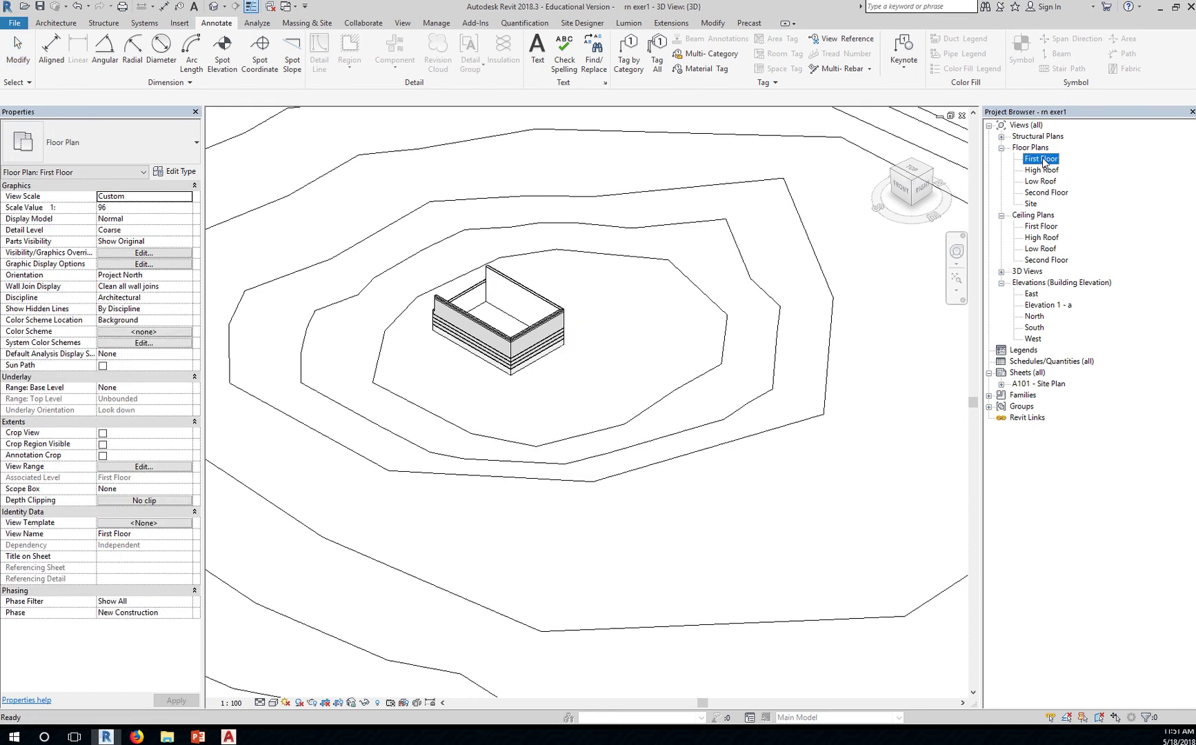
pyautogui.doubleClick(1043, 160)
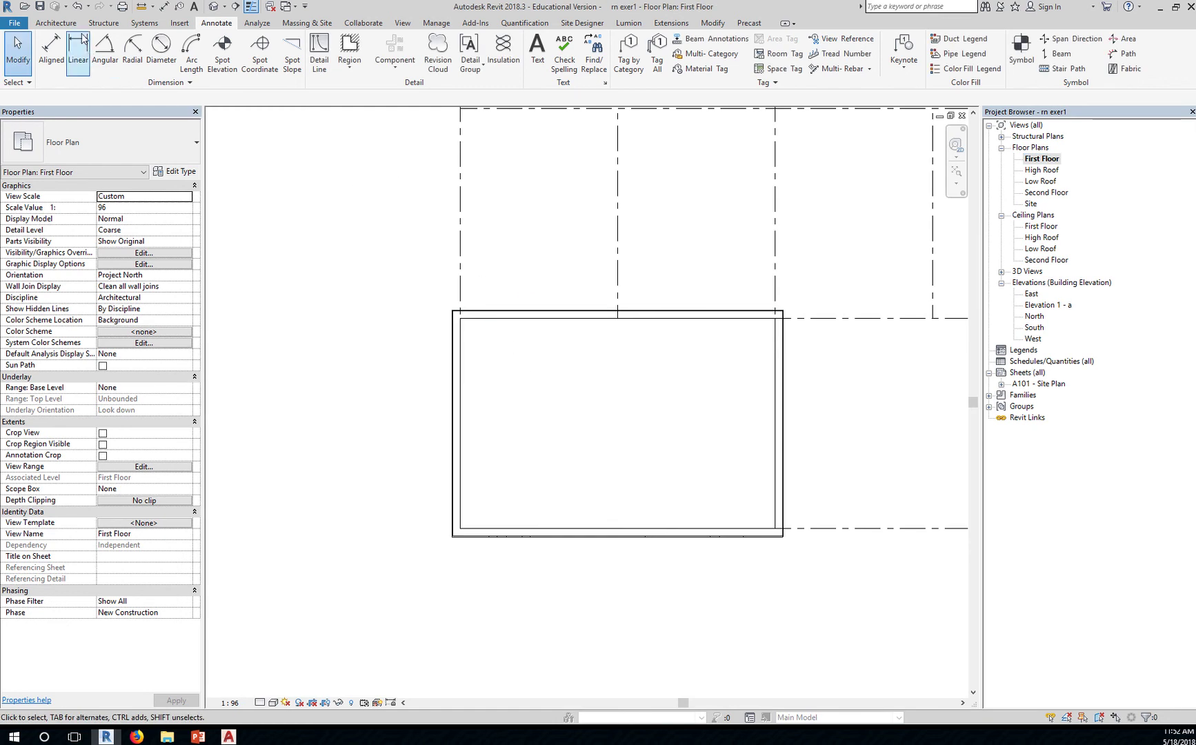
# Step: Place a Single-Flush 36" x 84" door at the midpoint of the grid 1 wall
pyautogui.click(68, 26)
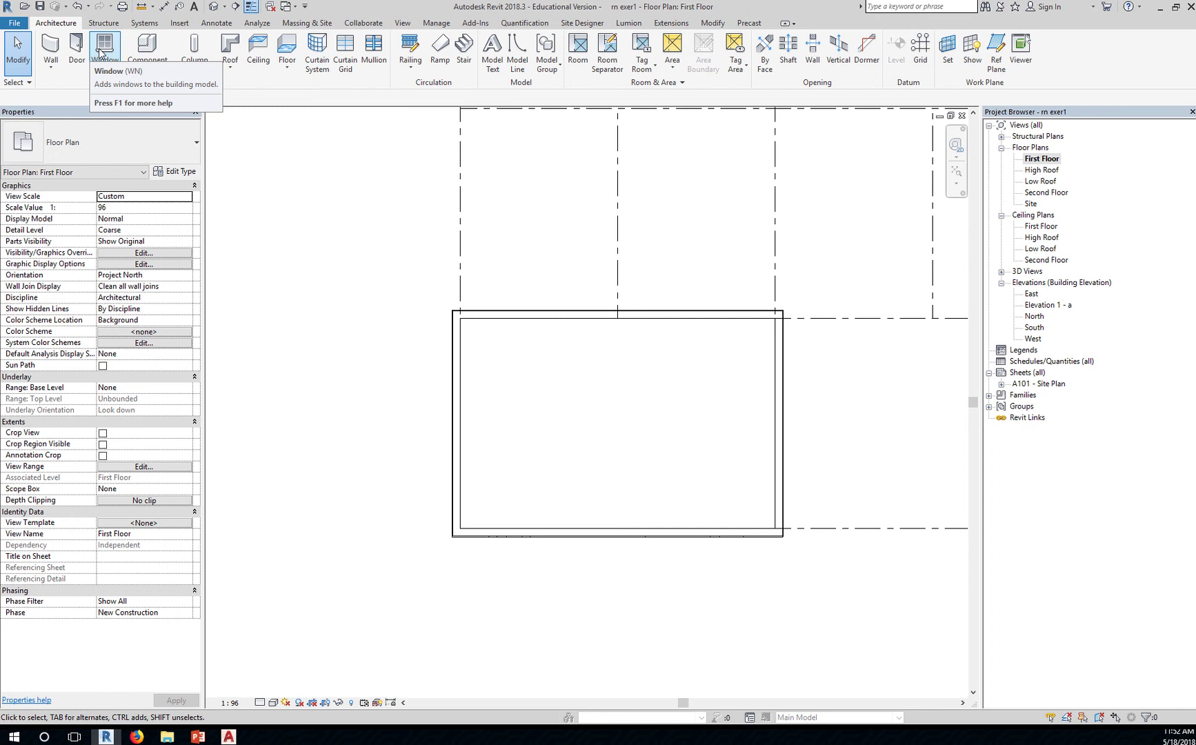
pyautogui.click(76, 47)
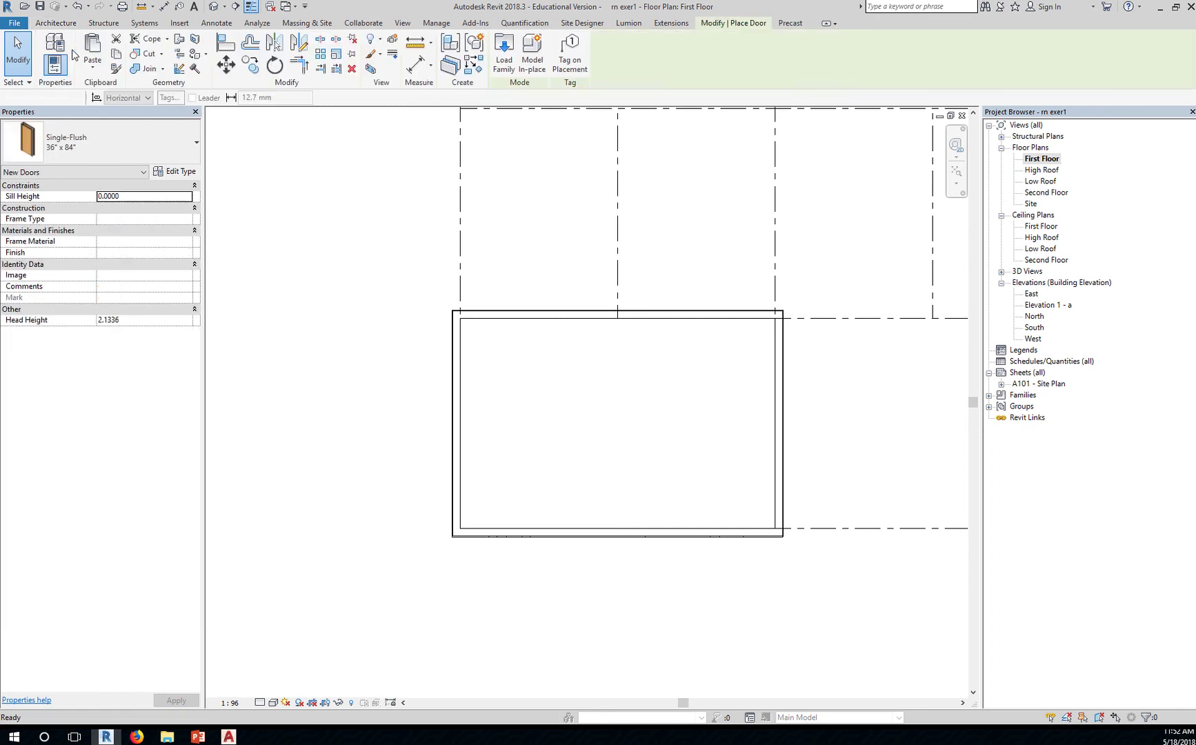
pyautogui.click(464, 423)
pyautogui.scroll(4, 472, 441)
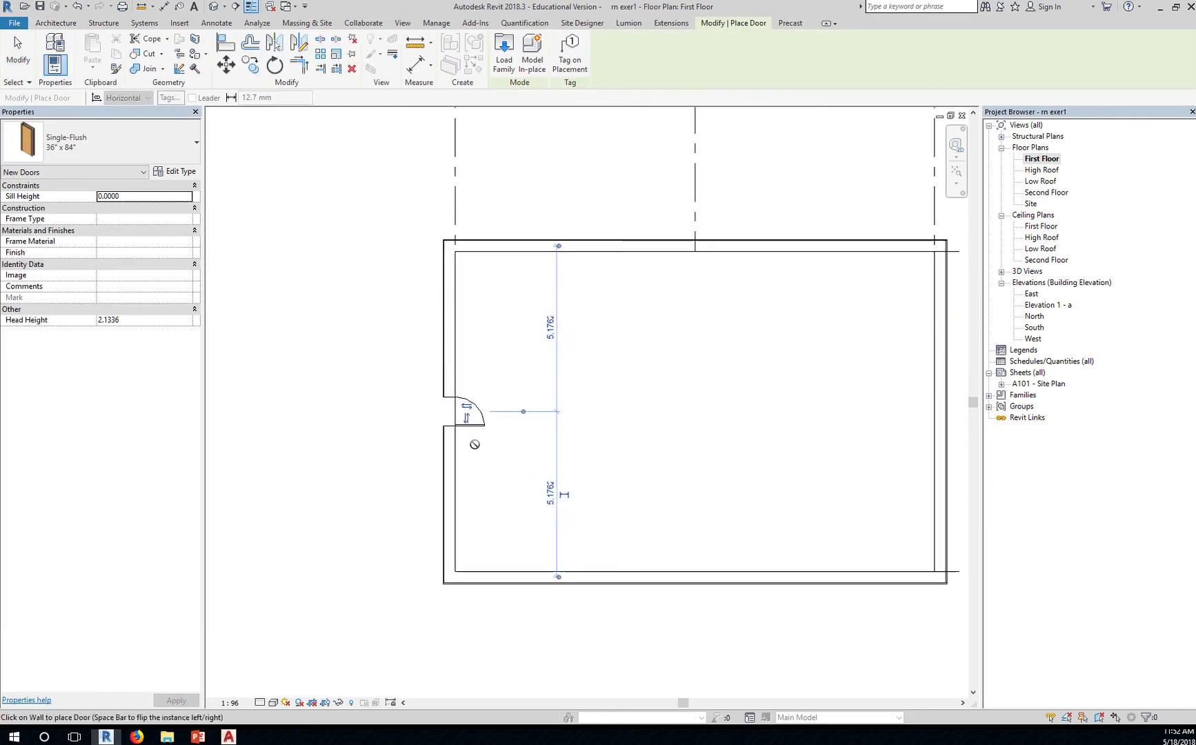
pyautogui.click(17, 50)
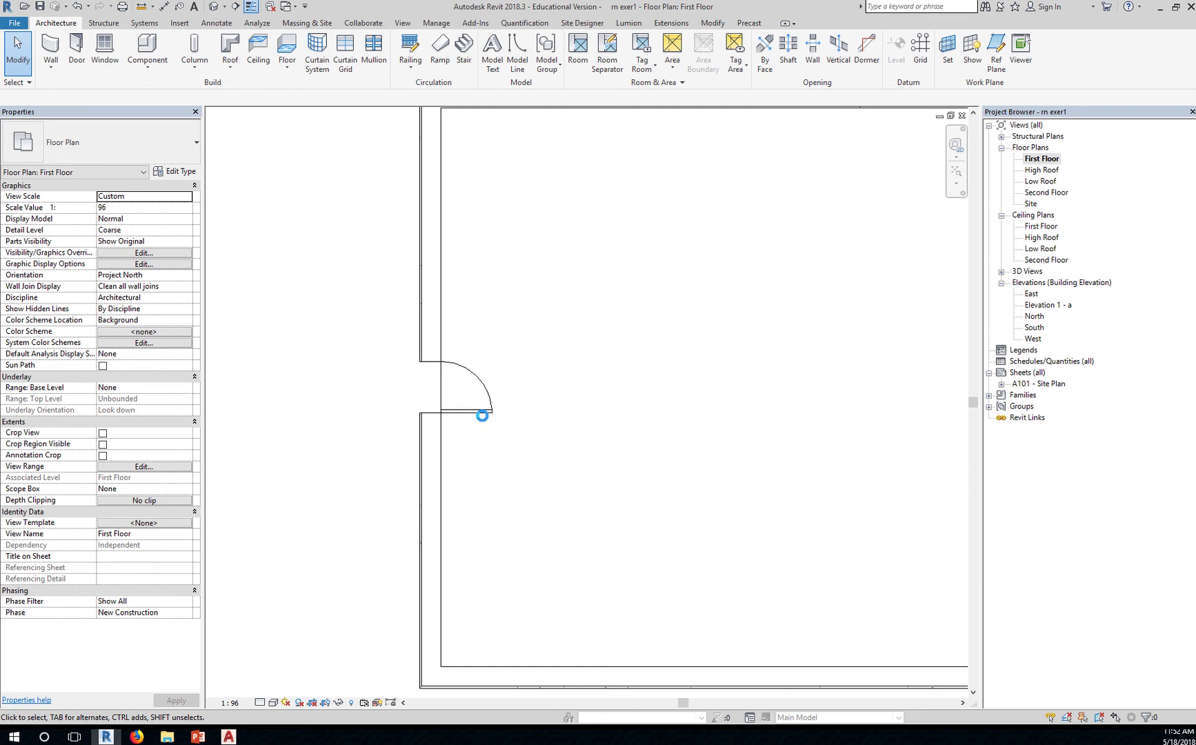
# Step: Flip the facing of the grid 1 wall's door so it swings outside the building
pyautogui.click(471, 412)
pyautogui.click(462, 400)
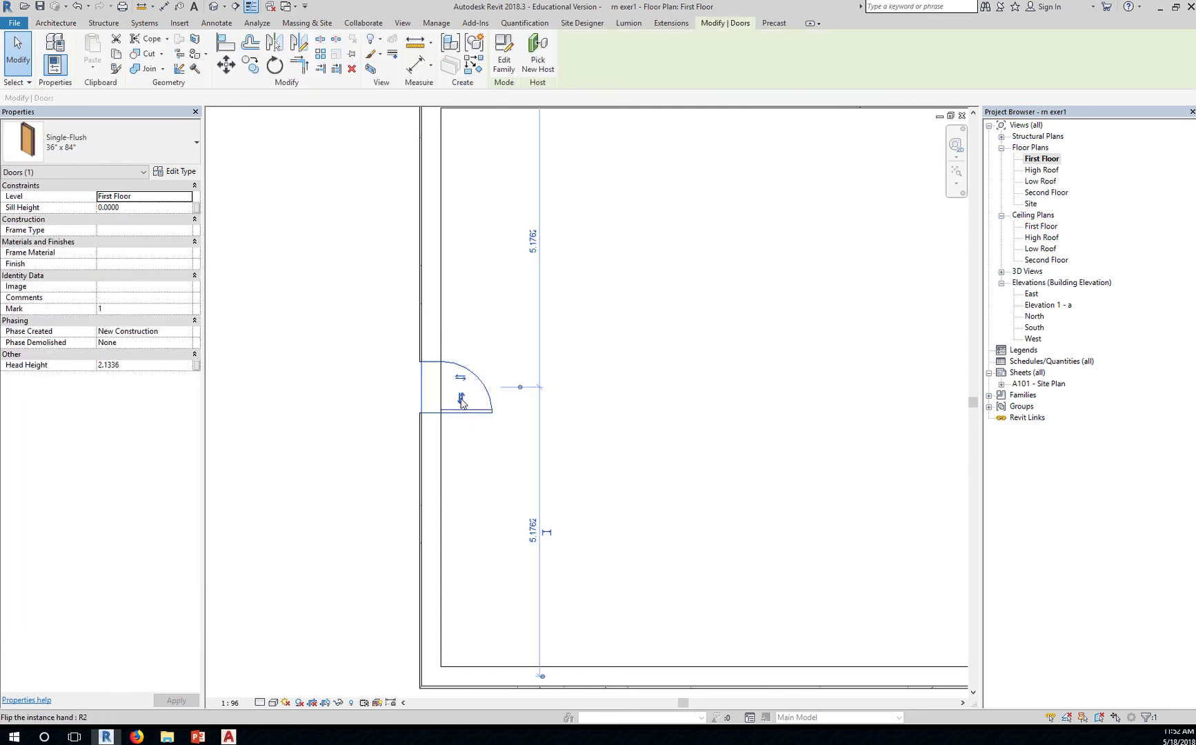
pyautogui.click(461, 378)
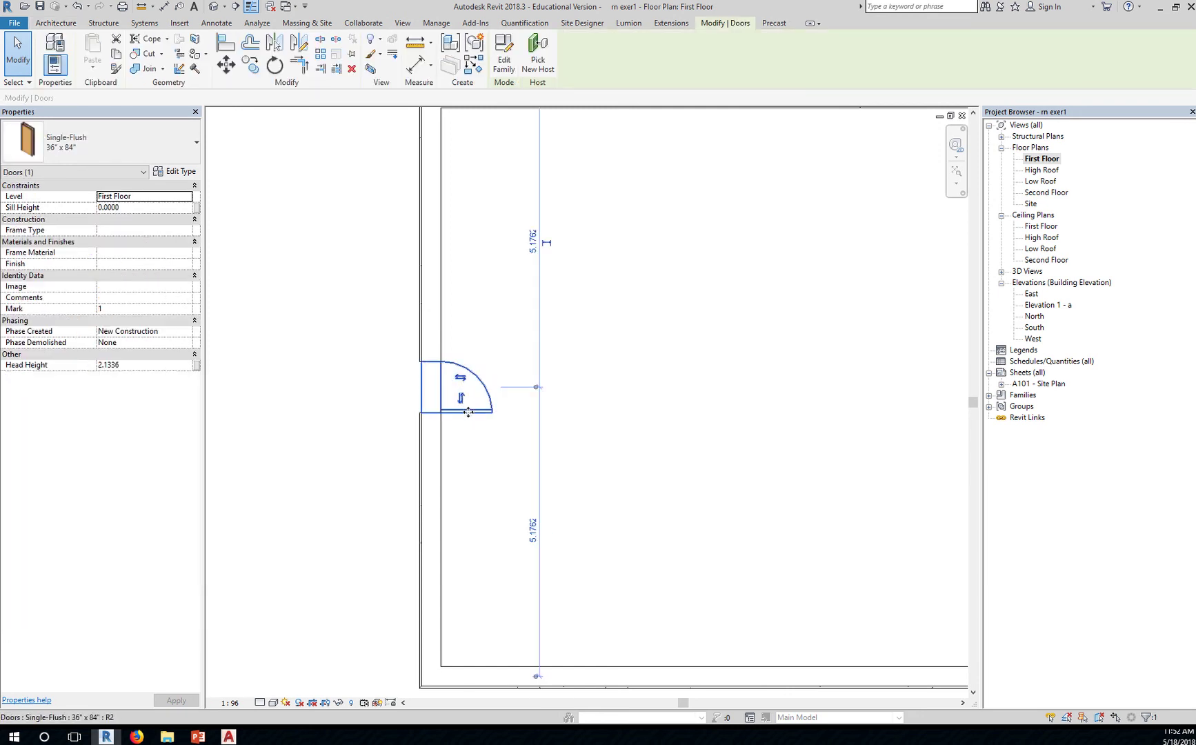
pyautogui.click(463, 379)
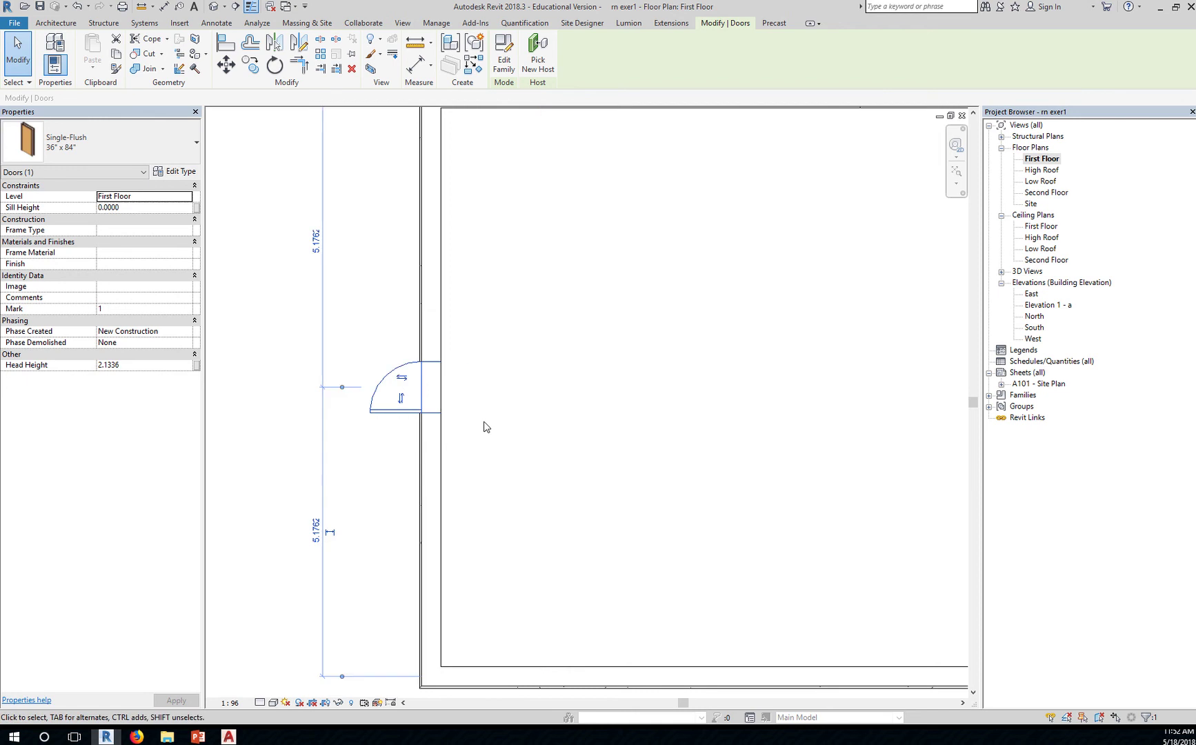
pyautogui.click(489, 436)
# Step: Place three Fixed 36" x 48" windows in the north wall, about 2.0 and 6.4 from its west end and 2.3 from its east end
pyautogui.scroll(-3, 606, 453)
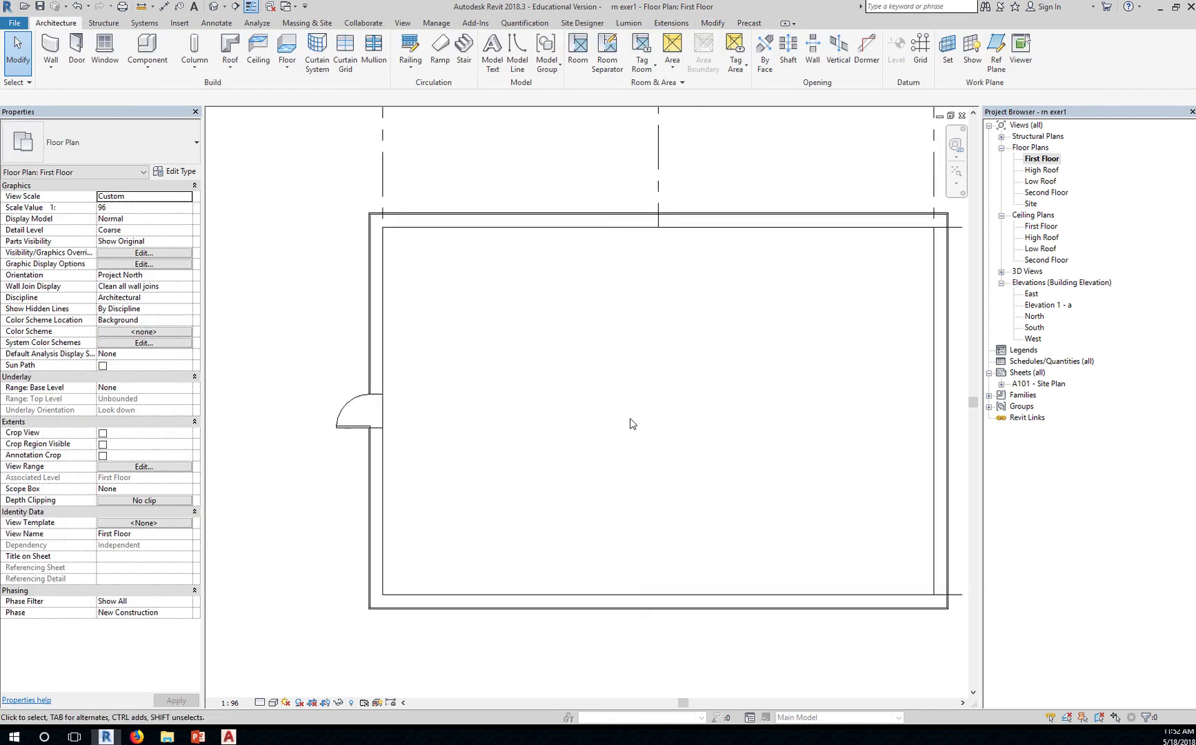
pyautogui.click(105, 50)
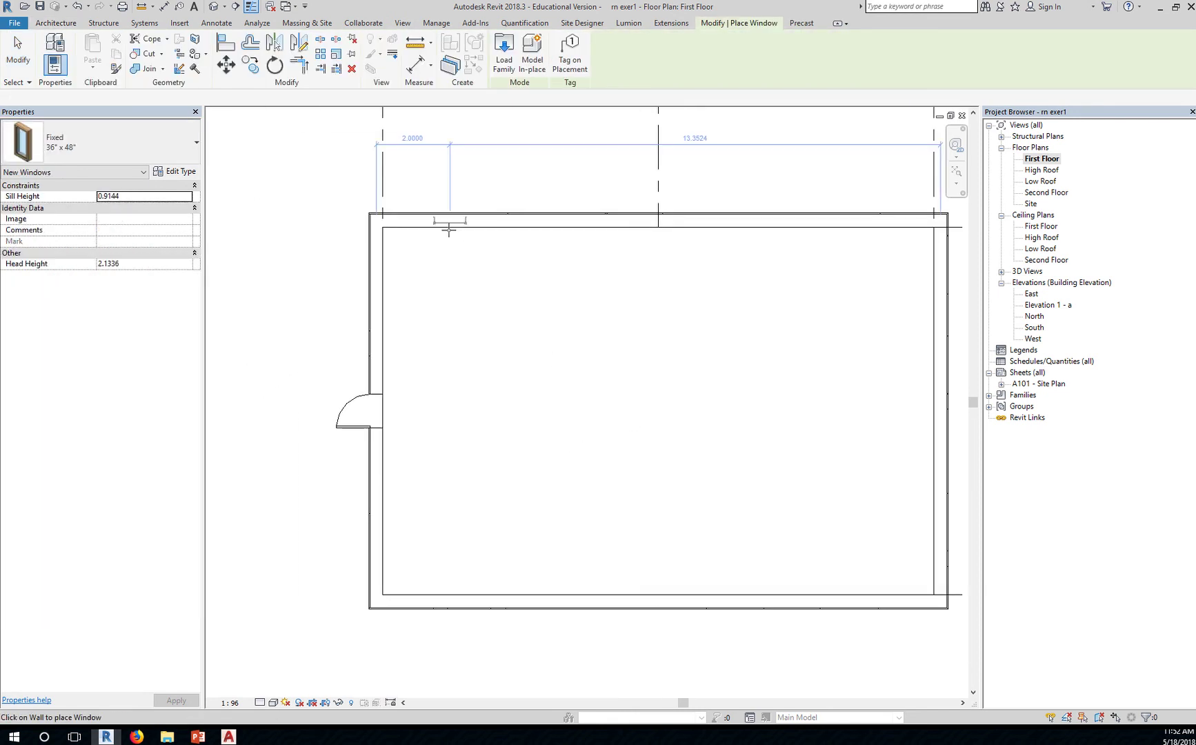
pyautogui.click(449, 228)
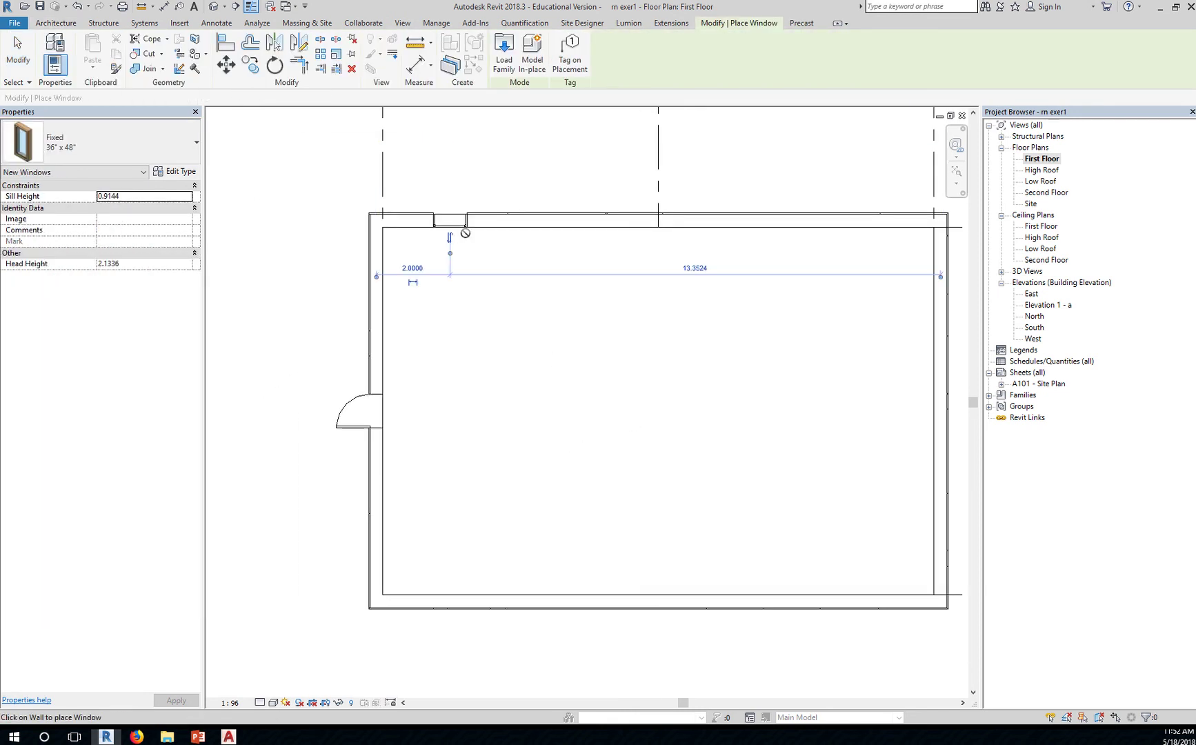
pyautogui.click(611, 221)
pyautogui.click(856, 222)
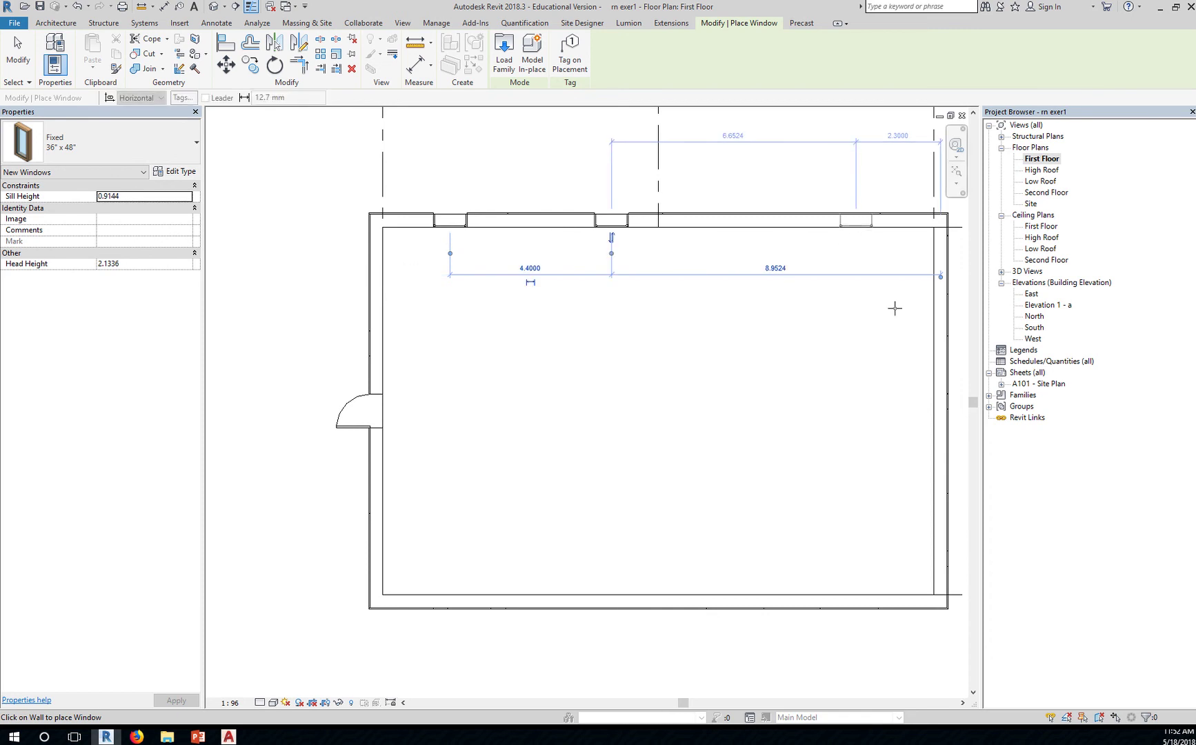
# Step: Place one Fixed window in the east wall about 4.2 from the north wall, and two in the south wall, 3.2 from its east end and 5.1 from its west end
pyautogui.click(937, 376)
pyautogui.click(823, 600)
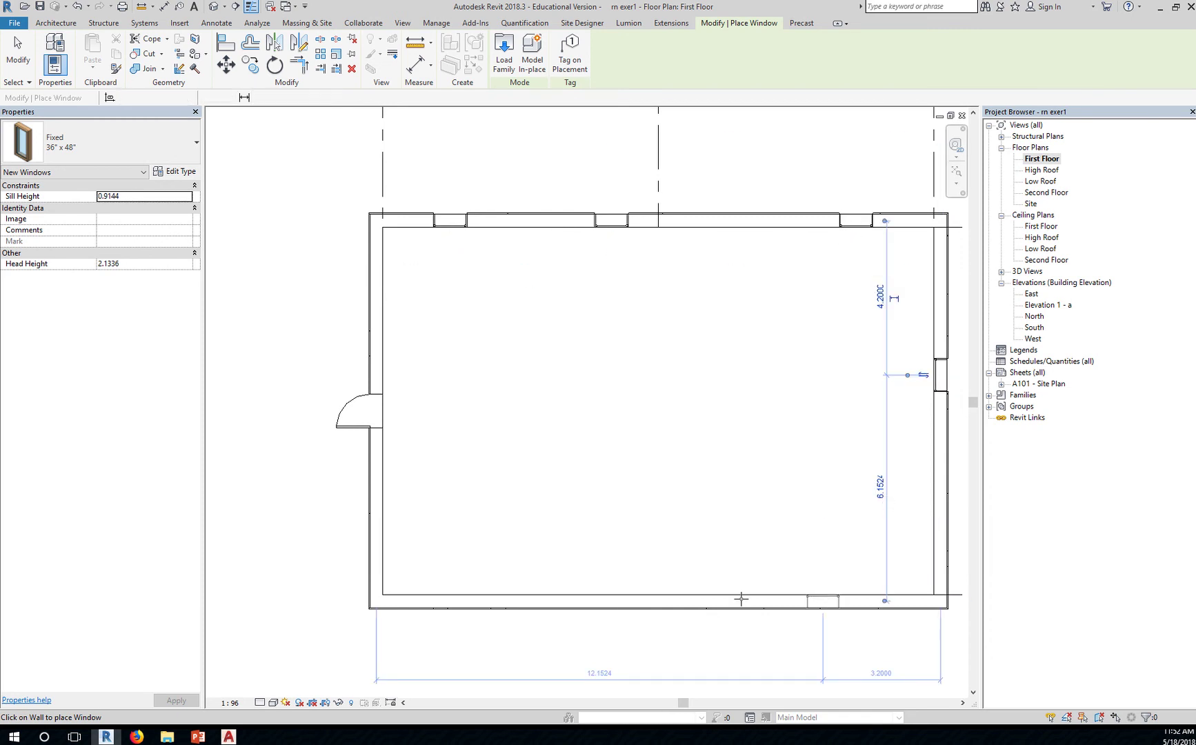
pyautogui.click(564, 597)
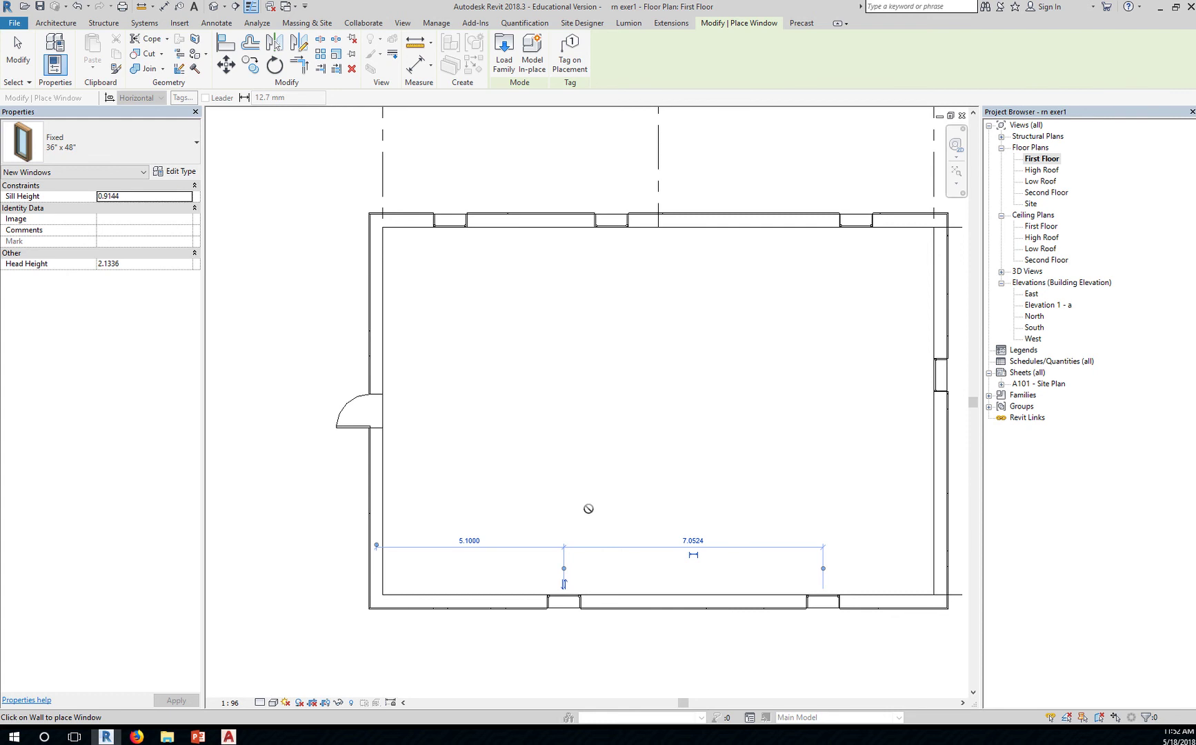
pyautogui.click(18, 49)
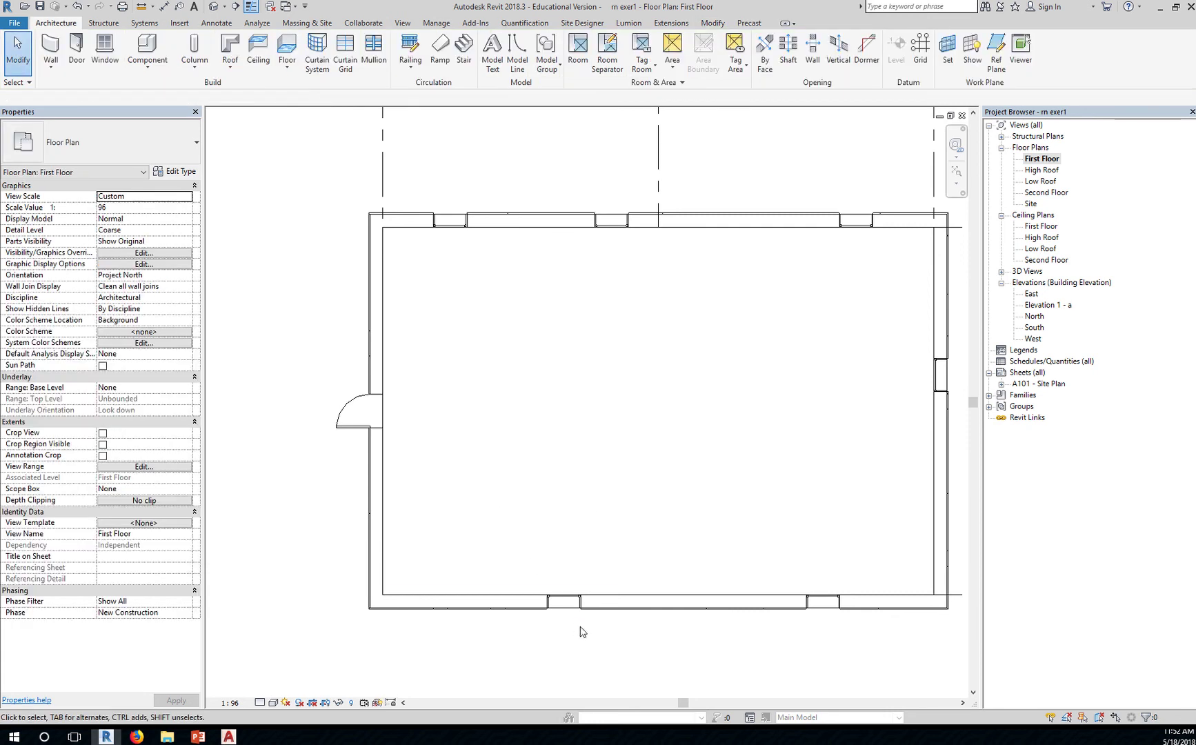
# Step: Flip the facing of the south wall's western window outward and back to its original side
pyautogui.scroll(2, 580, 627)
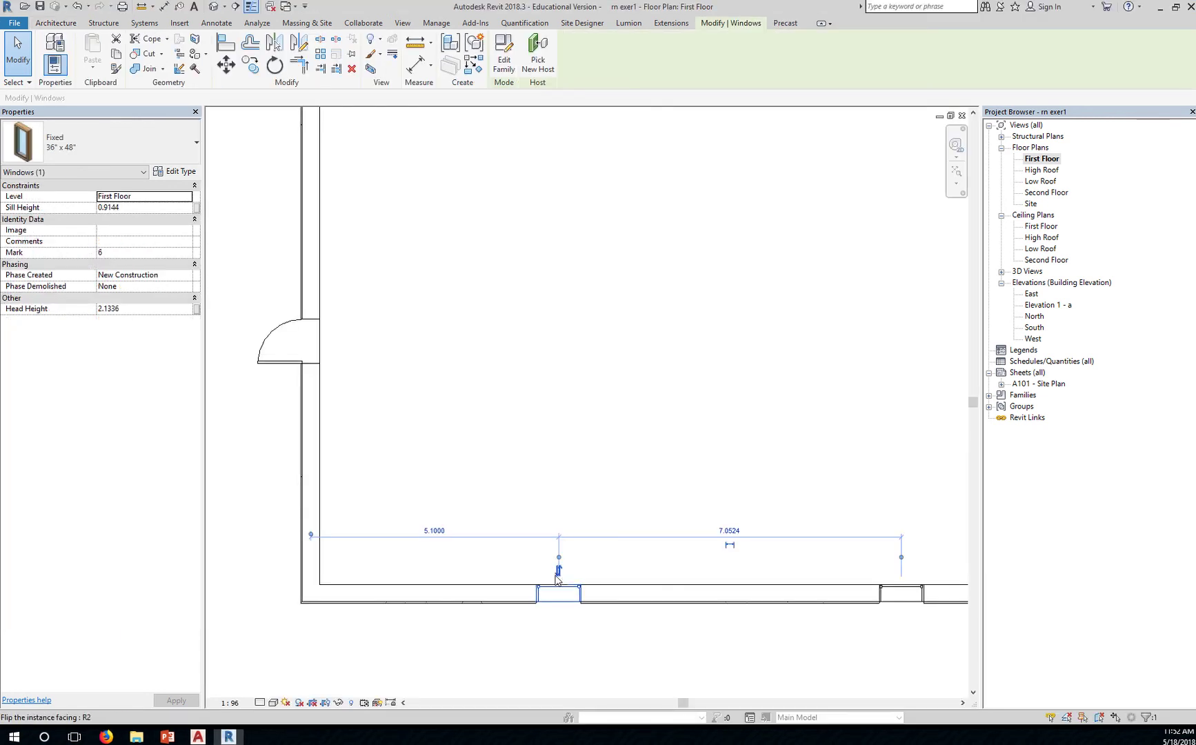
pyautogui.click(559, 570)
pyautogui.click(559, 614)
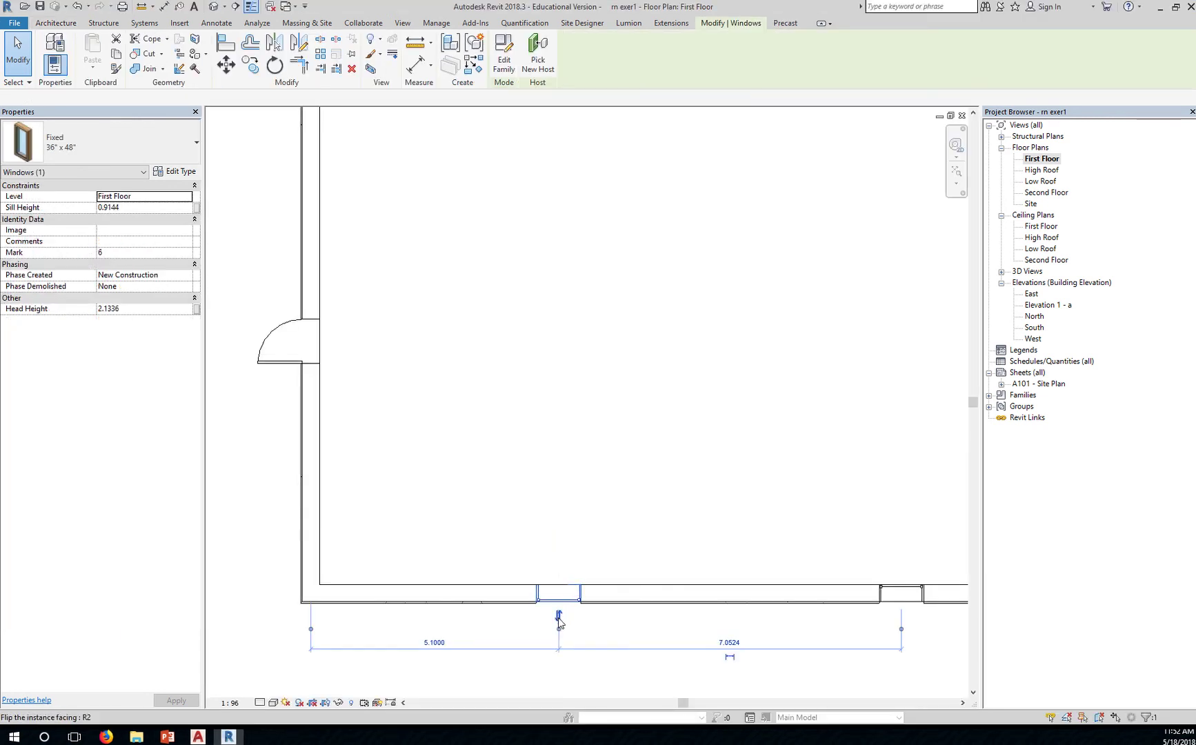
# Step: Set the distance from the west wall to the south wall's western window to 5
pyautogui.click(435, 531)
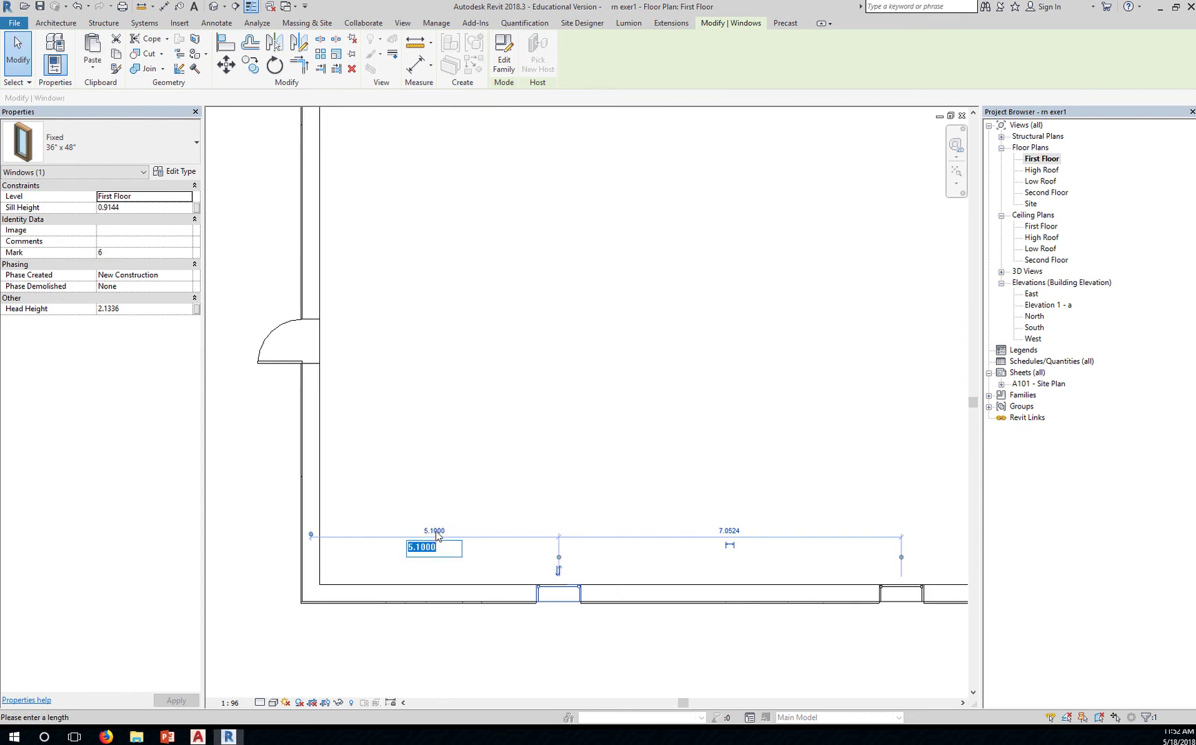
pyautogui.write('5')
pyautogui.press('Return')
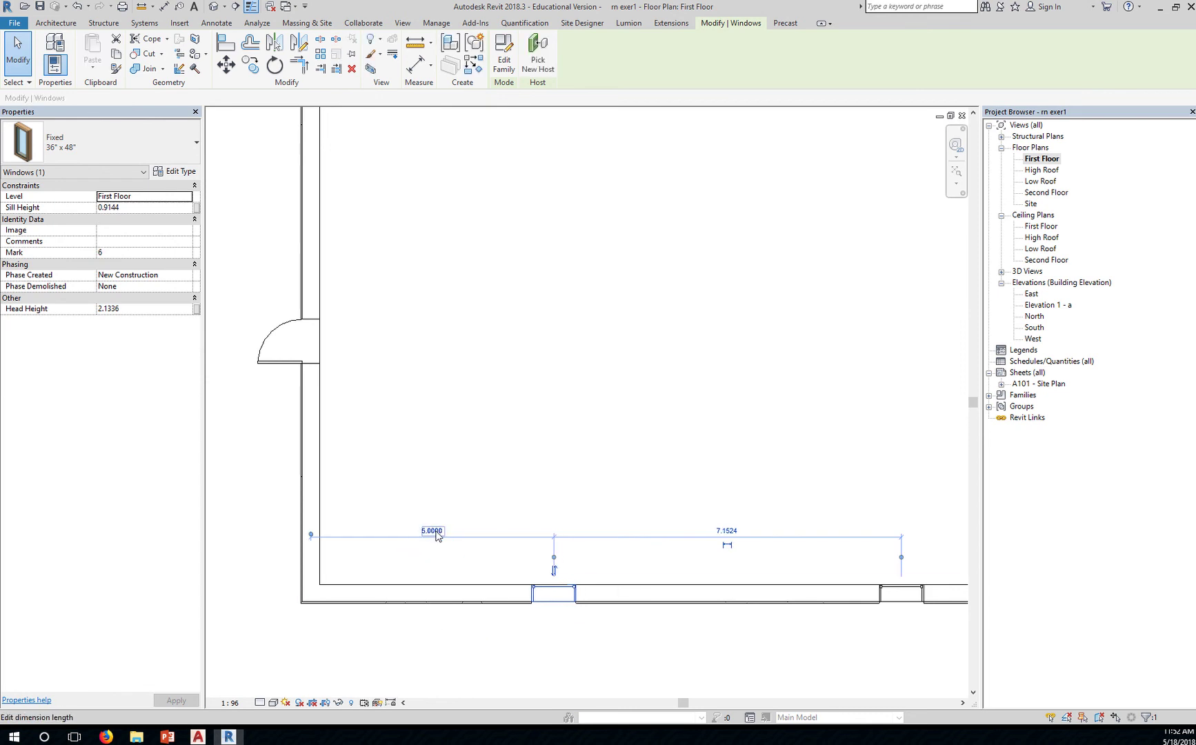
# Step: Select the west wall's door and set its distance from the south wall to 5
pyautogui.click(280, 362)
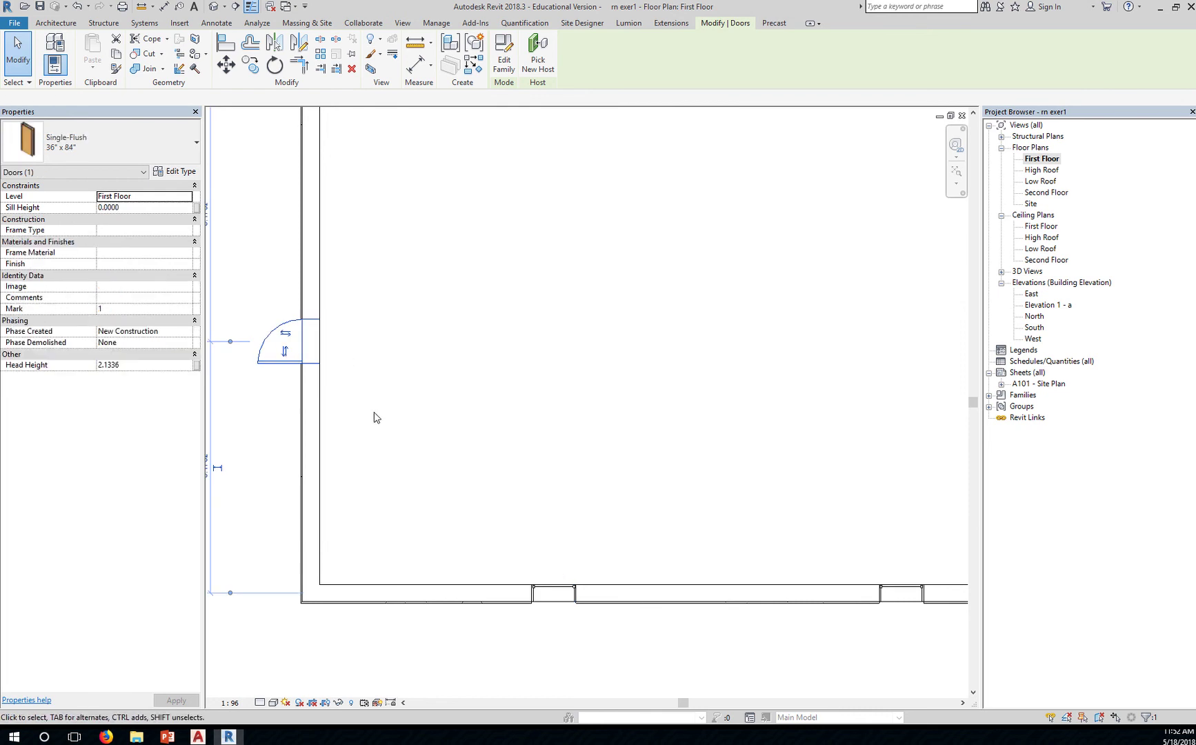
pyautogui.scroll(-1, 469, 438)
pyautogui.moveTo(469, 438); pyautogui.dragTo(573, 431, button='middle')
pyautogui.click(344, 460)
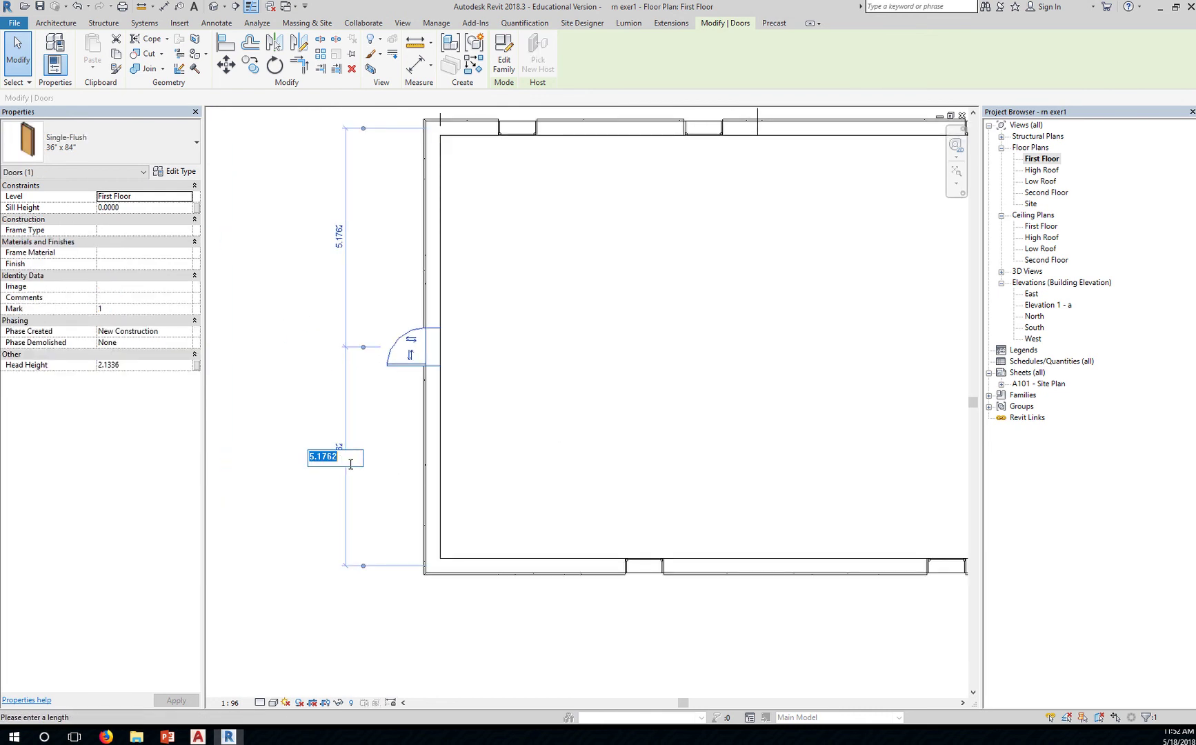
pyautogui.write('5')
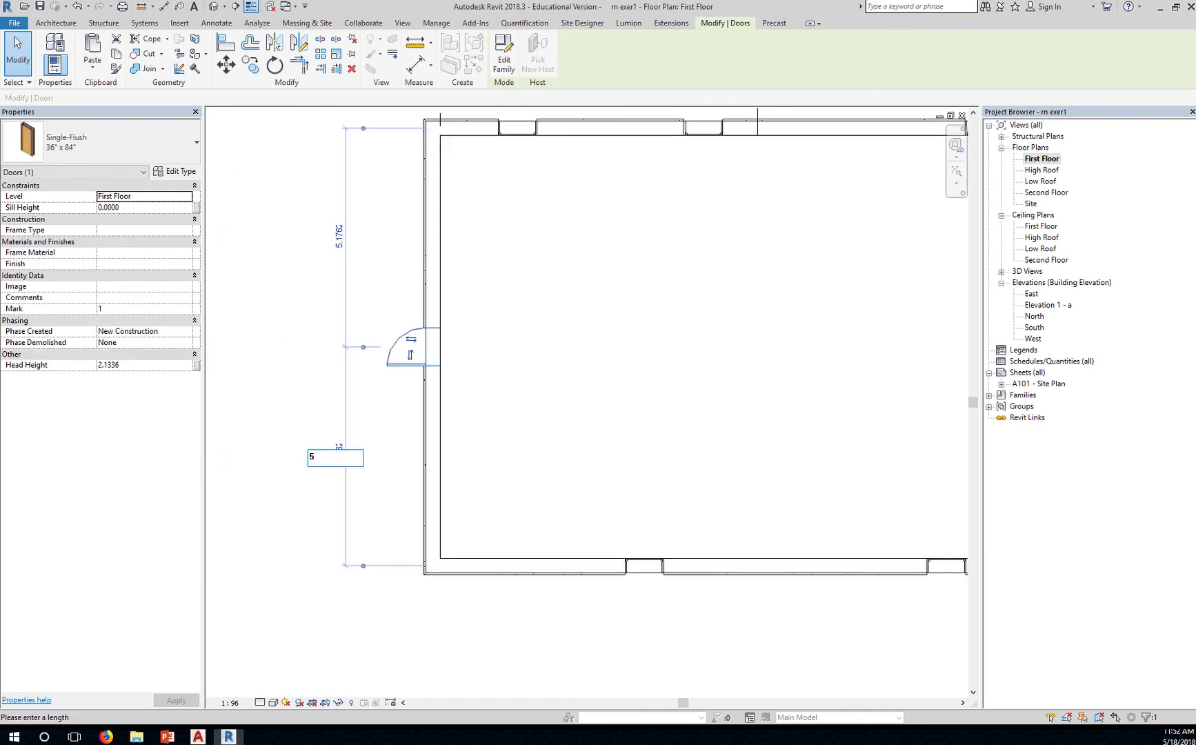
pyautogui.press('Return')
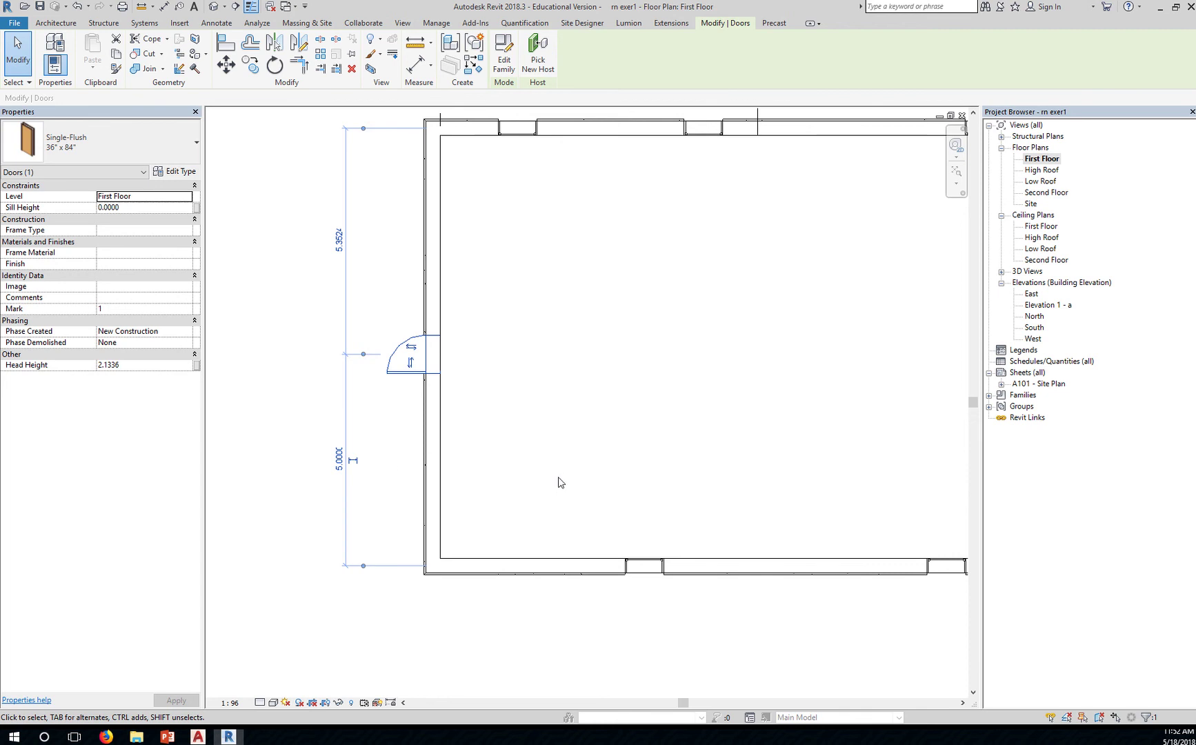
pyautogui.moveTo(788, 629); pyautogui.dragTo(600, 630, button='middle')
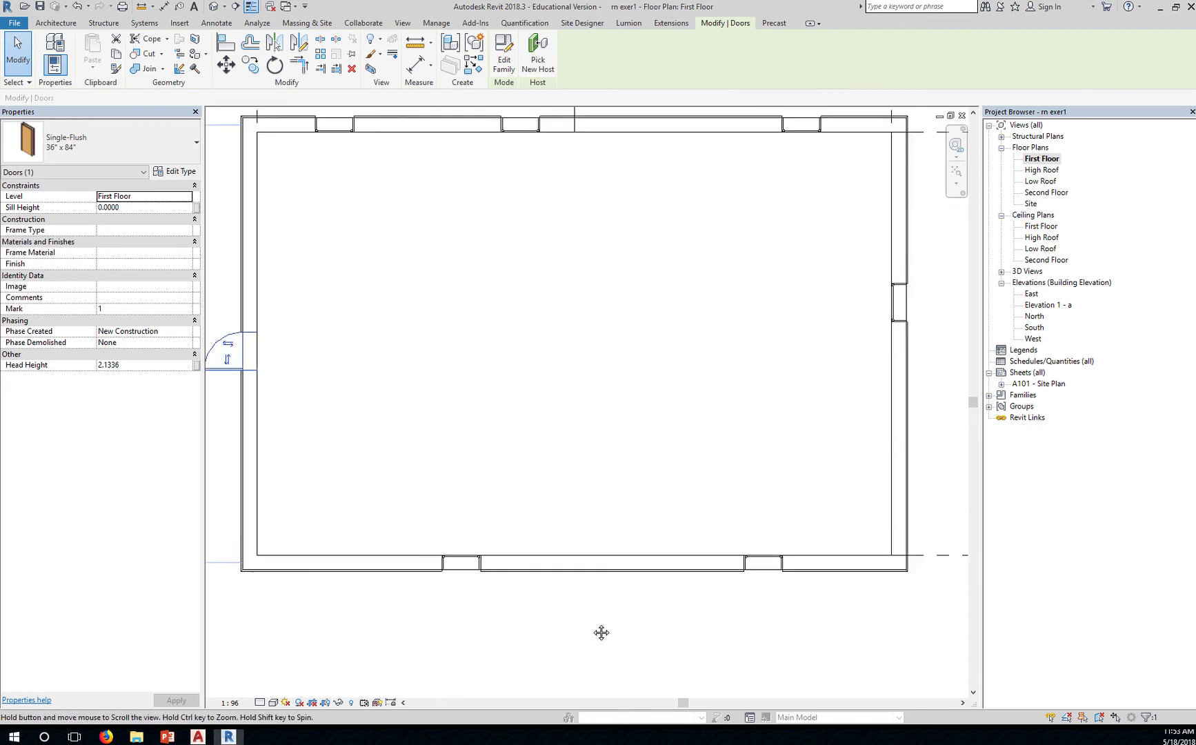
pyautogui.scroll(-2, 609, 635)
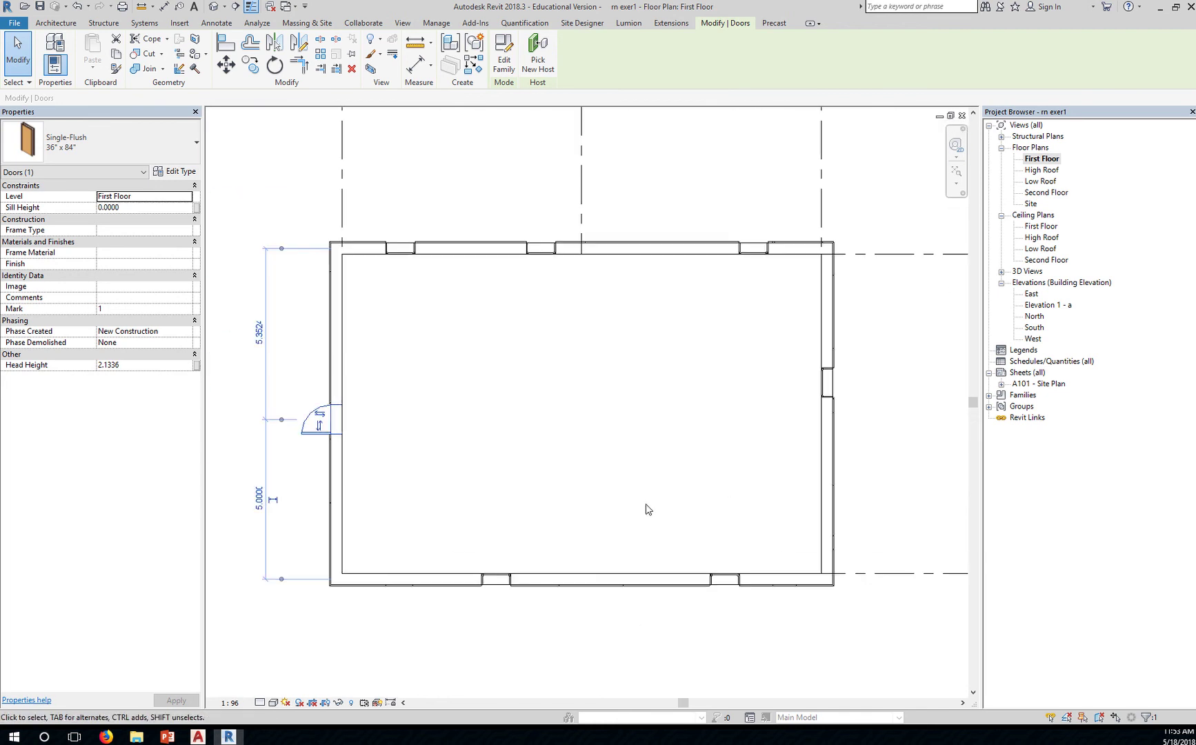
pyautogui.scroll(-1, 640, 510)
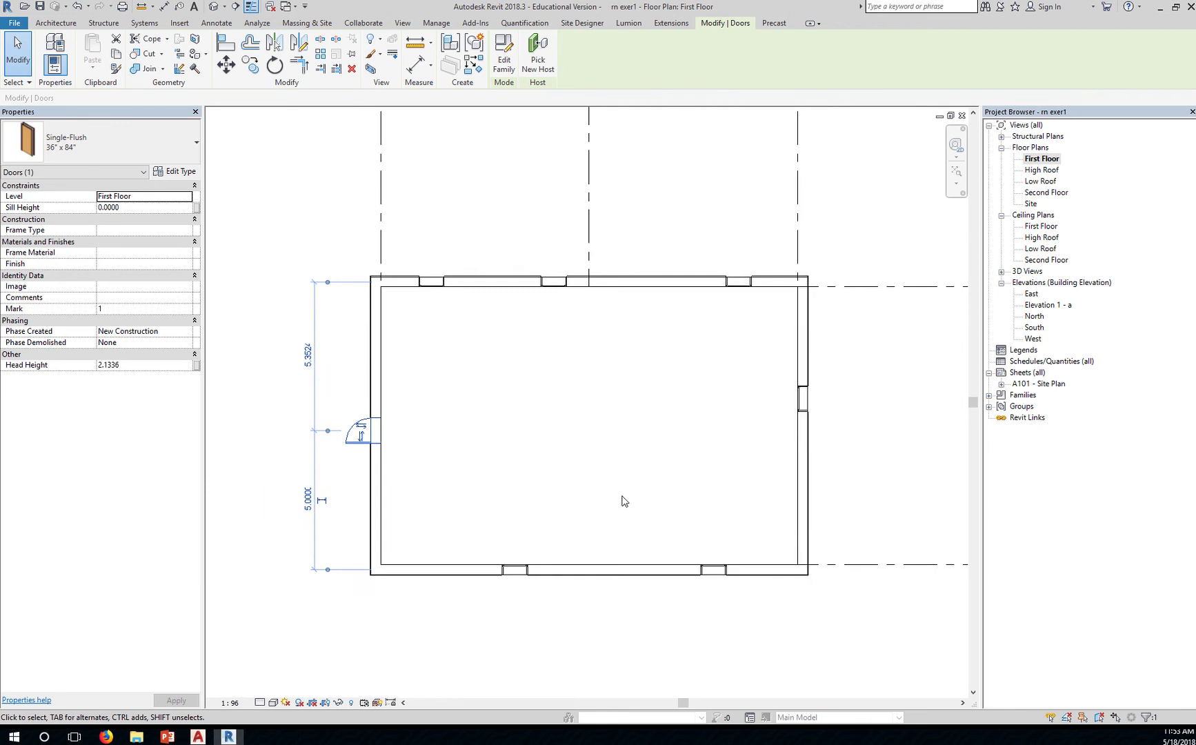
pyautogui.moveTo(622, 499); pyautogui.dragTo(649, 443, button='middle')
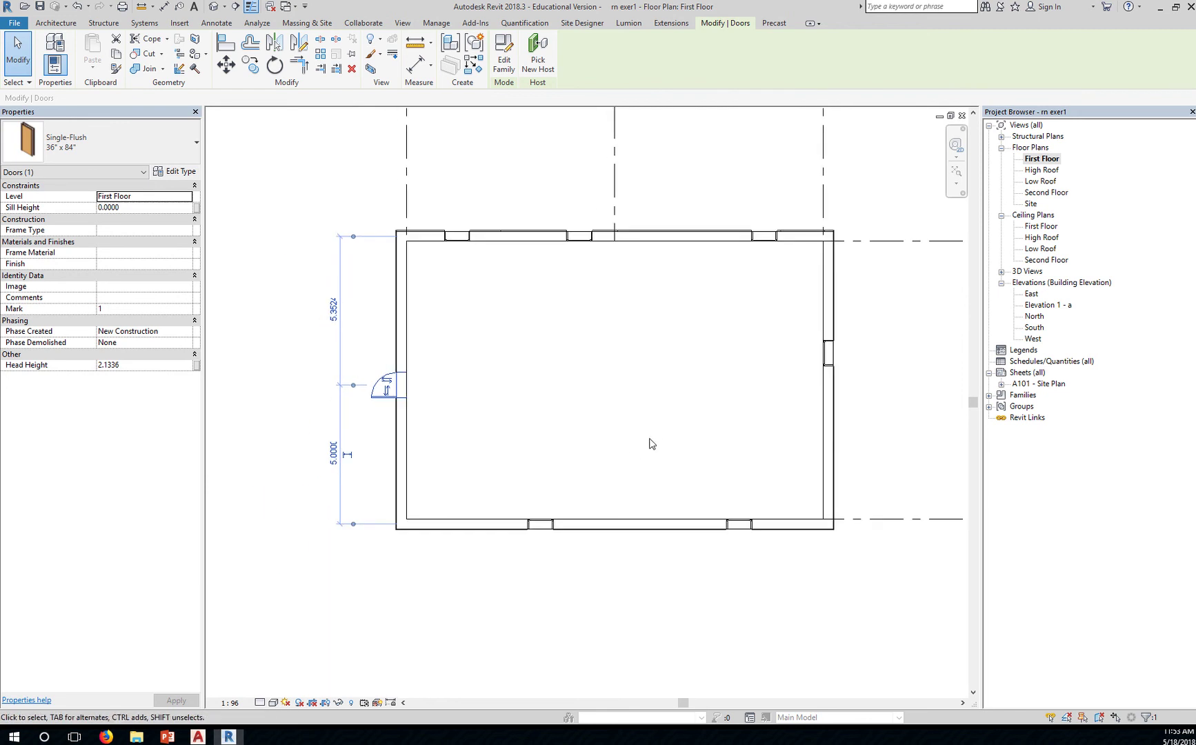